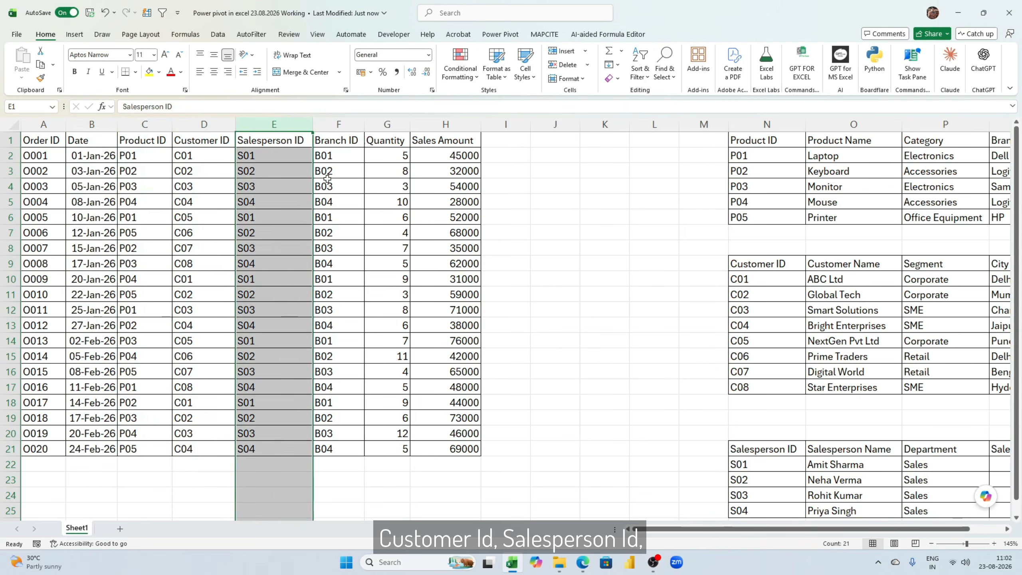
Review the Branch ID, Quantity and Sales Amount columns of the sales data.
click(347, 126)
click(404, 125)
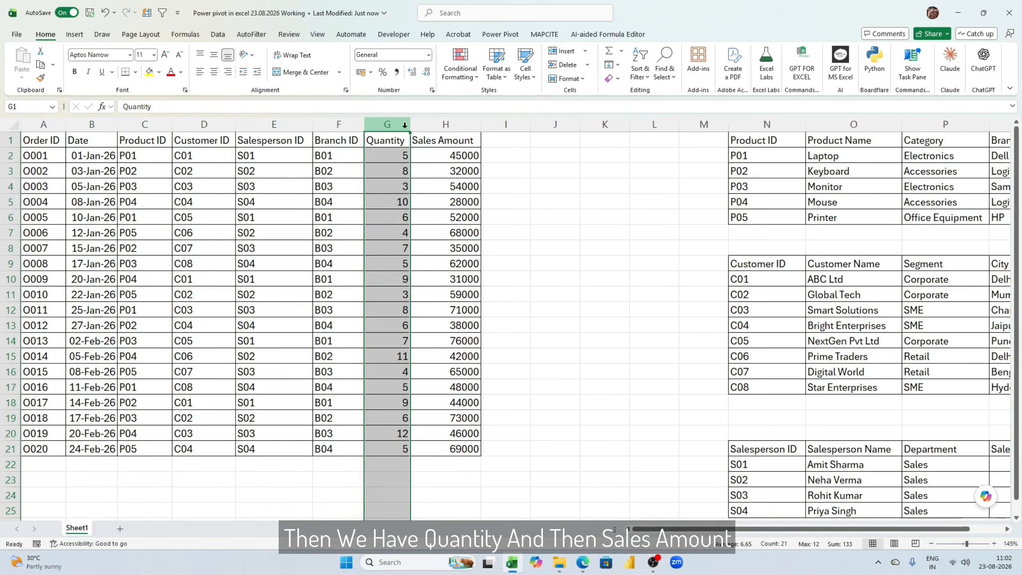
click(446, 125)
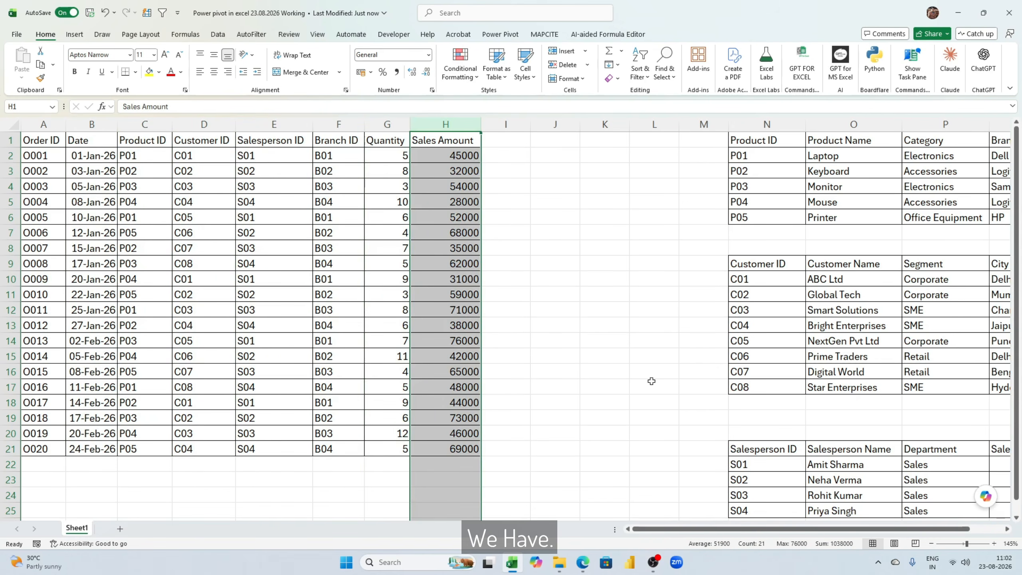
Review the product table's Product ID, Product Name, Category and Brand columns.
drag(909, 528, 943, 530)
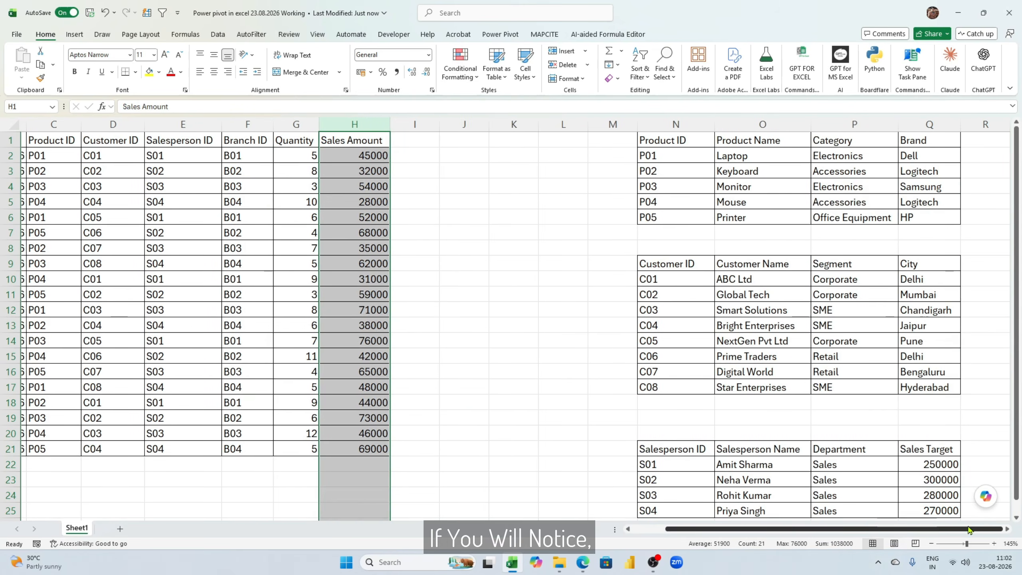
drag(668, 141, 758, 211)
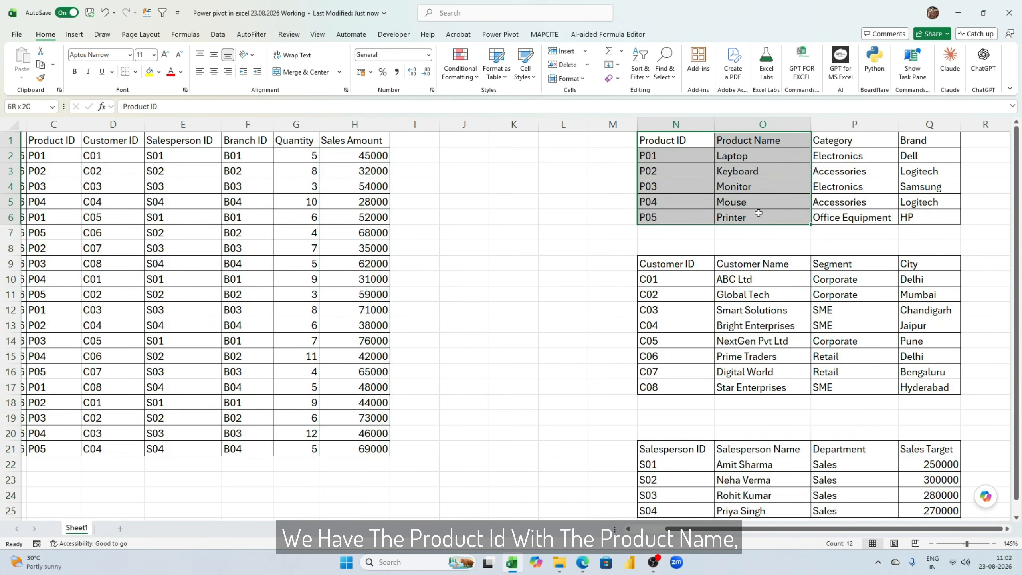
drag(759, 141, 782, 206)
drag(858, 141, 877, 201)
drag(930, 142, 925, 218)
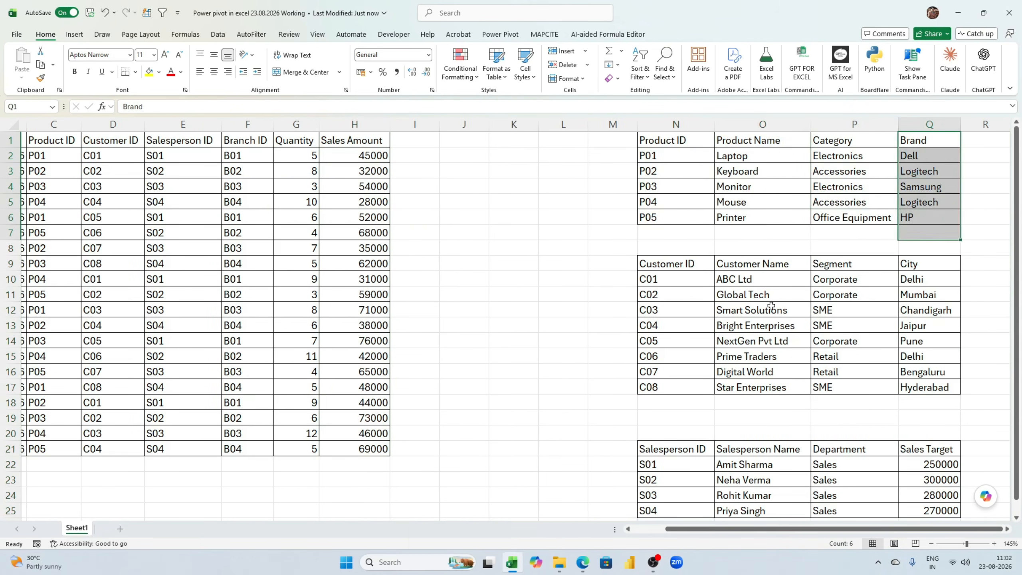
Review each column of the customer table and the salesperson table below it.
drag(668, 264, 680, 402)
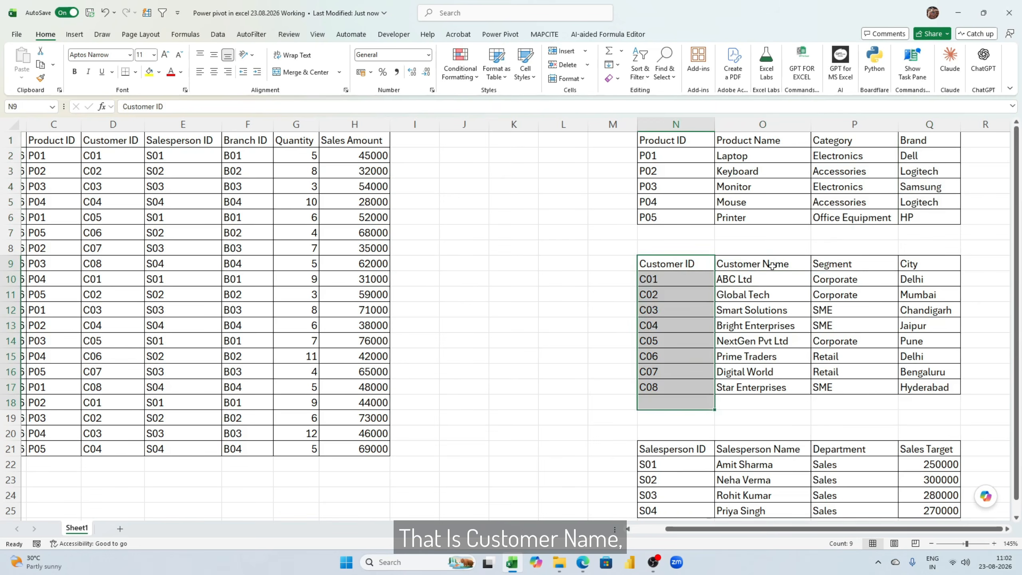
drag(752, 264, 760, 372)
drag(833, 264, 845, 373)
drag(909, 264, 925, 387)
scroll(844, 342, down, 1)
drag(701, 403, 696, 467)
drag(757, 404, 791, 462)
drag(828, 402, 845, 462)
drag(925, 403, 935, 471)
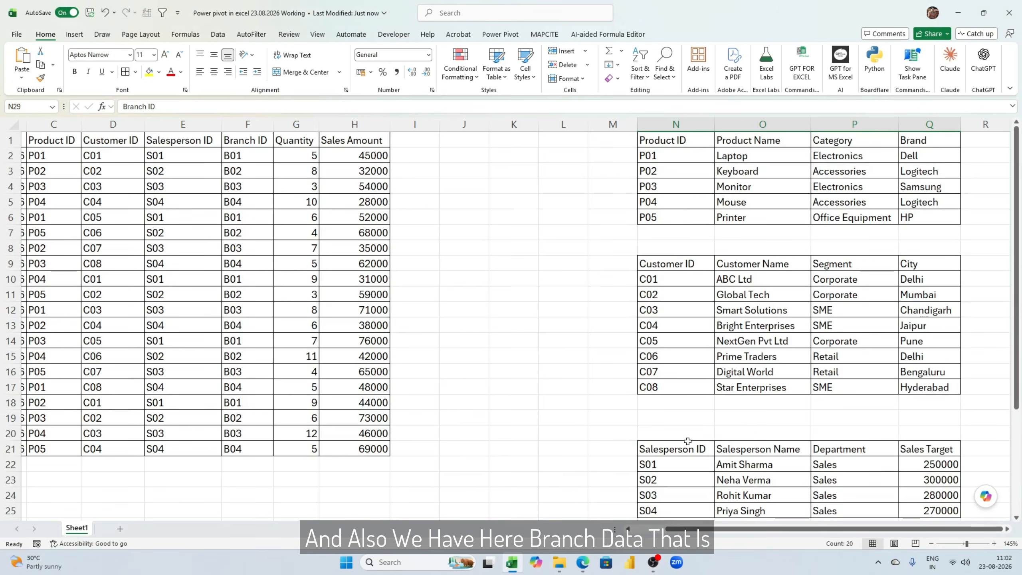
Review the branch table's Branch ID, Branch Name, Region and Manager columns.
scroll(687, 440, down, 4)
click(697, 421)
click(695, 396)
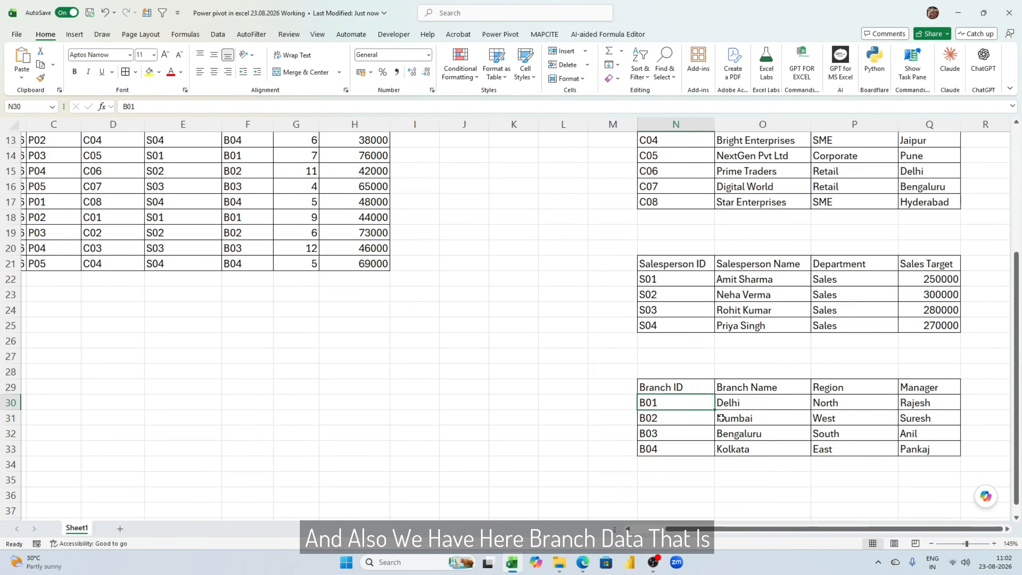
drag(698, 402, 698, 449)
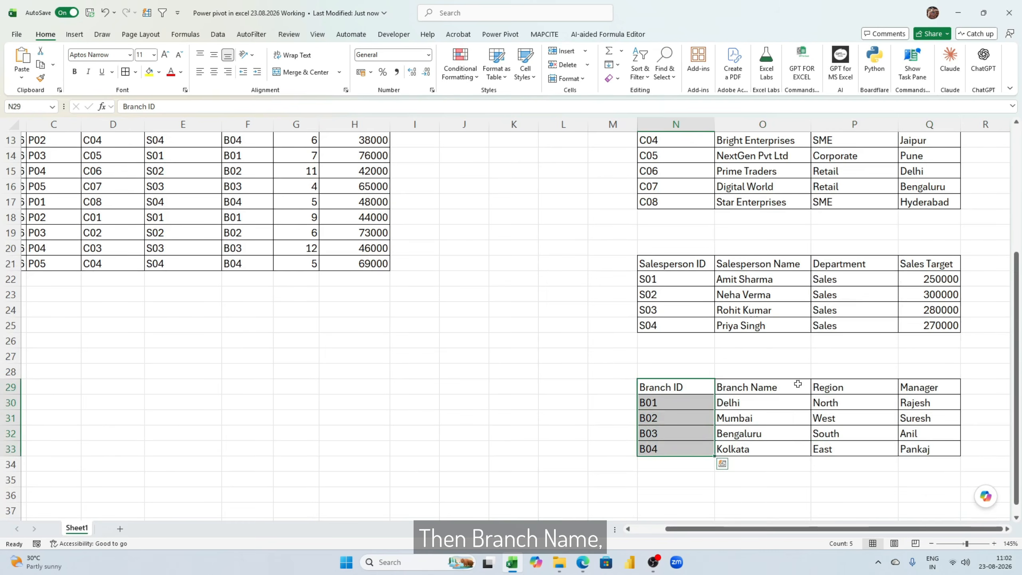
drag(796, 386, 800, 449)
drag(849, 387, 856, 450)
drag(921, 387, 921, 449)
scroll(709, 418, up, 4)
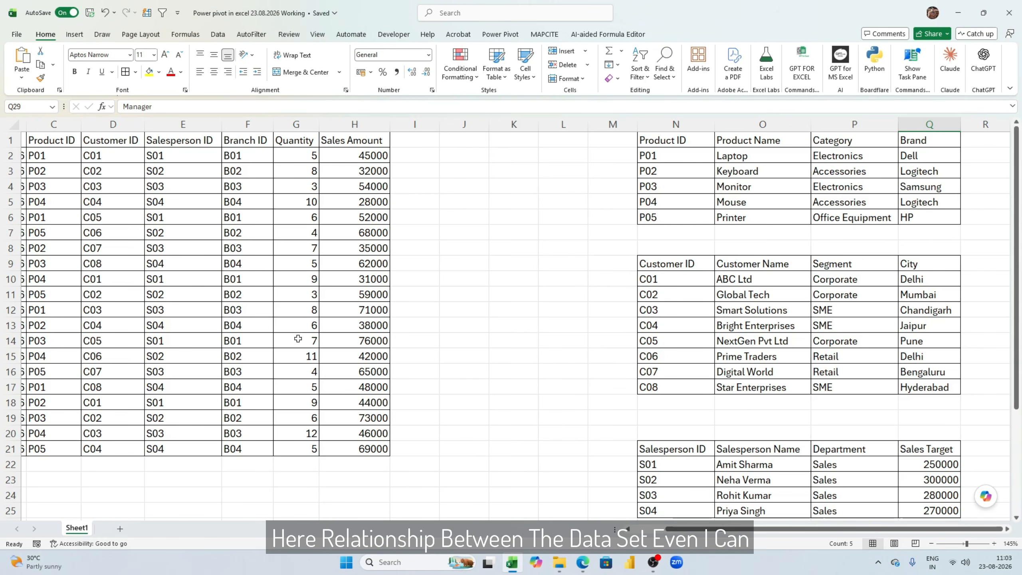
Examine the Salesperson ID column and the whole sales data range from Order ID to Sales Amount.
click(183, 124)
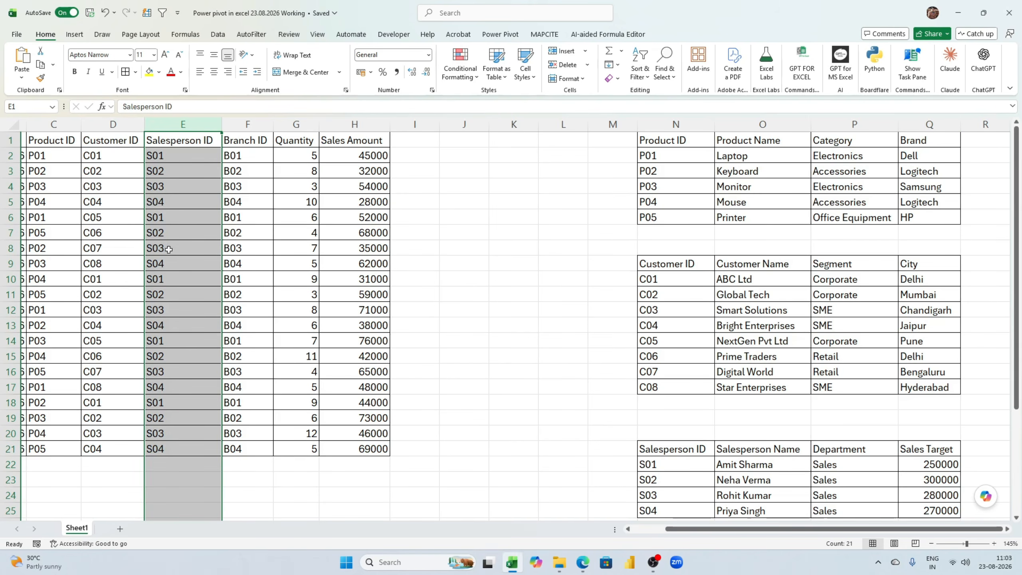
scroll(575, 504, left, 2)
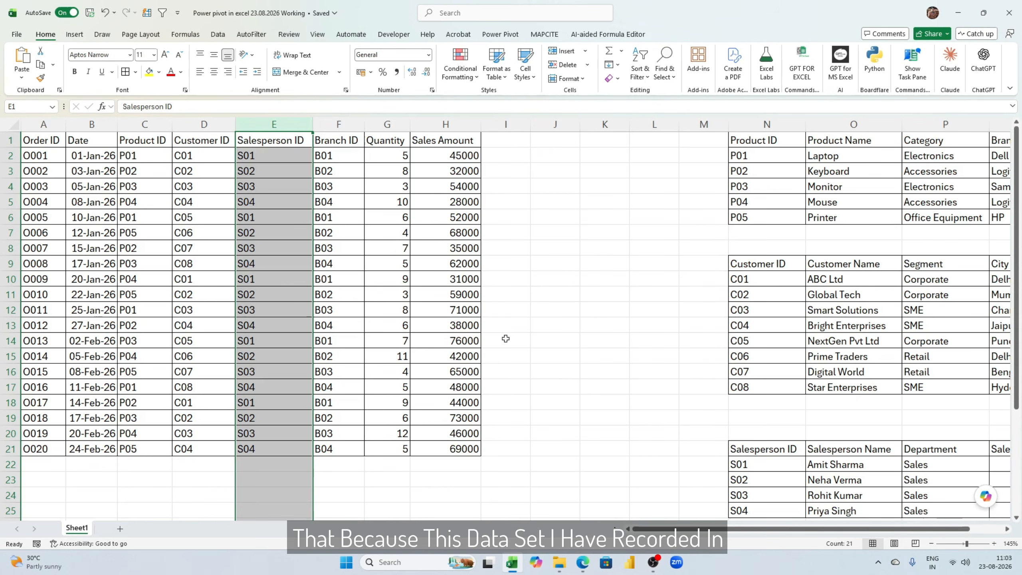
drag(47, 137, 468, 443)
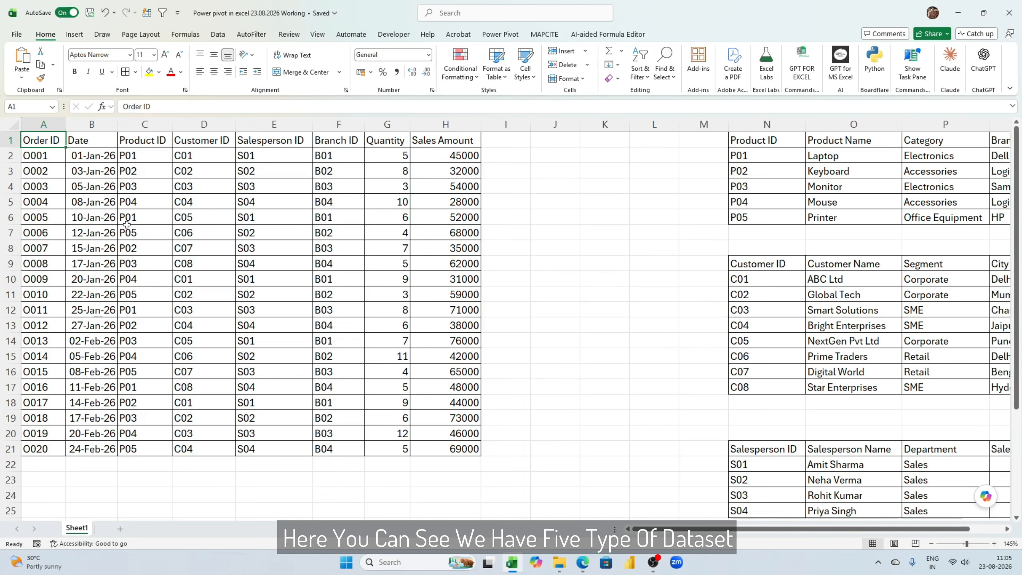
Look over all five datasets on the sheet together: sales, product, customer, salesperson and branch.
scroll(126, 224, down, 3)
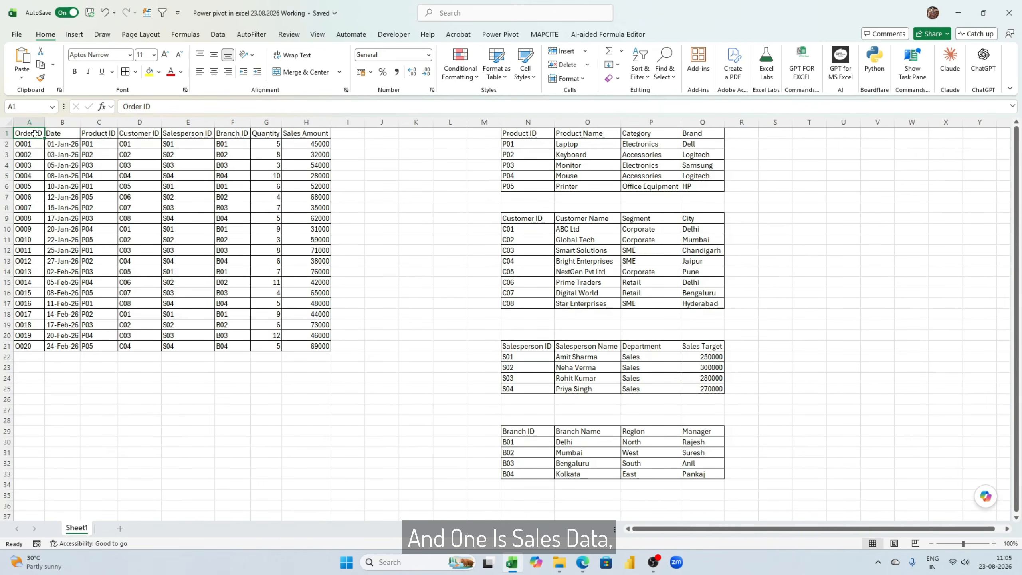
mouse_move(32, 134)
mouse_down()
mouse_move(189, 270)
mouse_move(189, 283)
mouse_up()
click(600, 164)
click(606, 263)
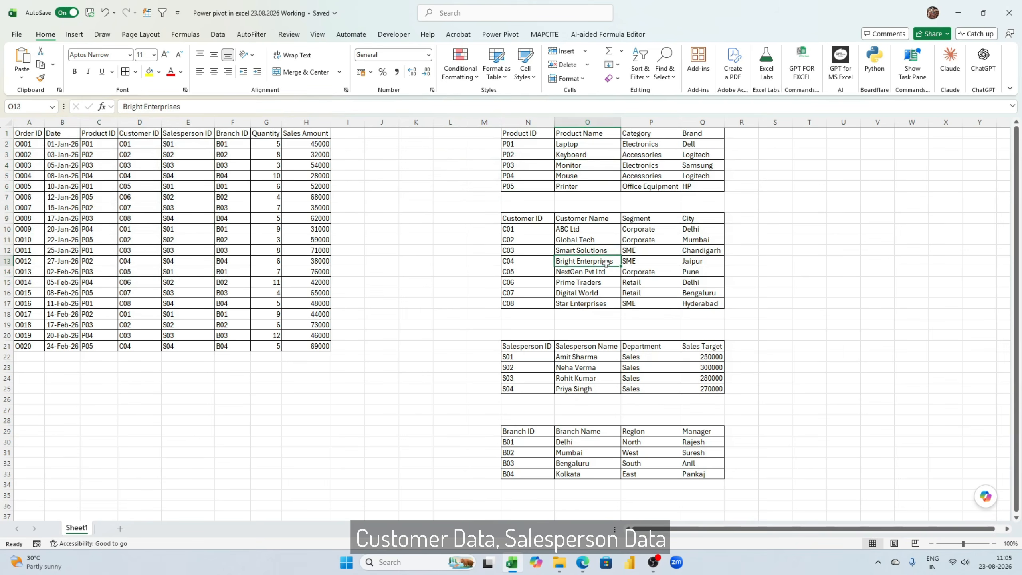
click(600, 370)
click(557, 455)
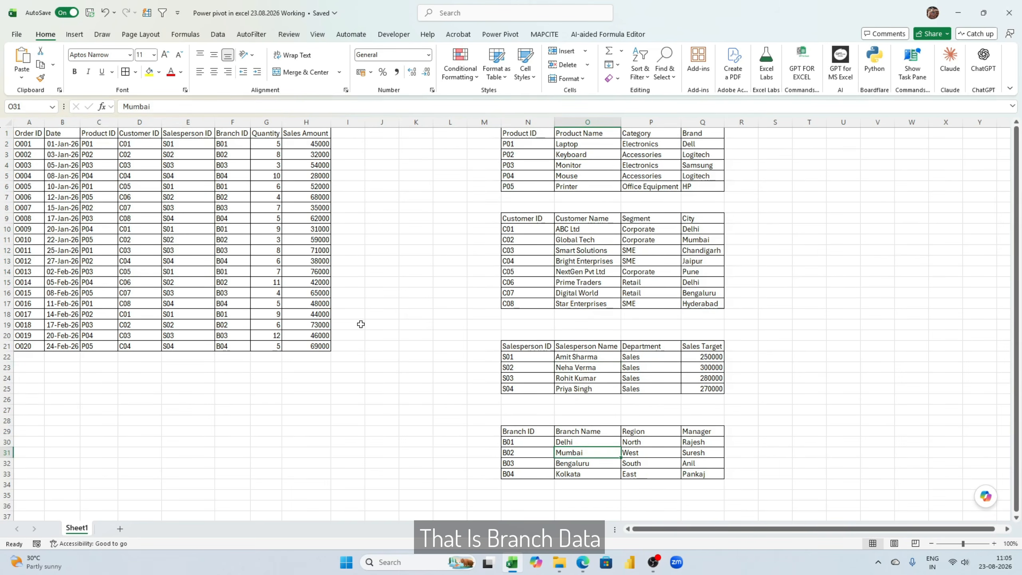
scroll(361, 326, up, 3)
scroll(397, 371, up, 2)
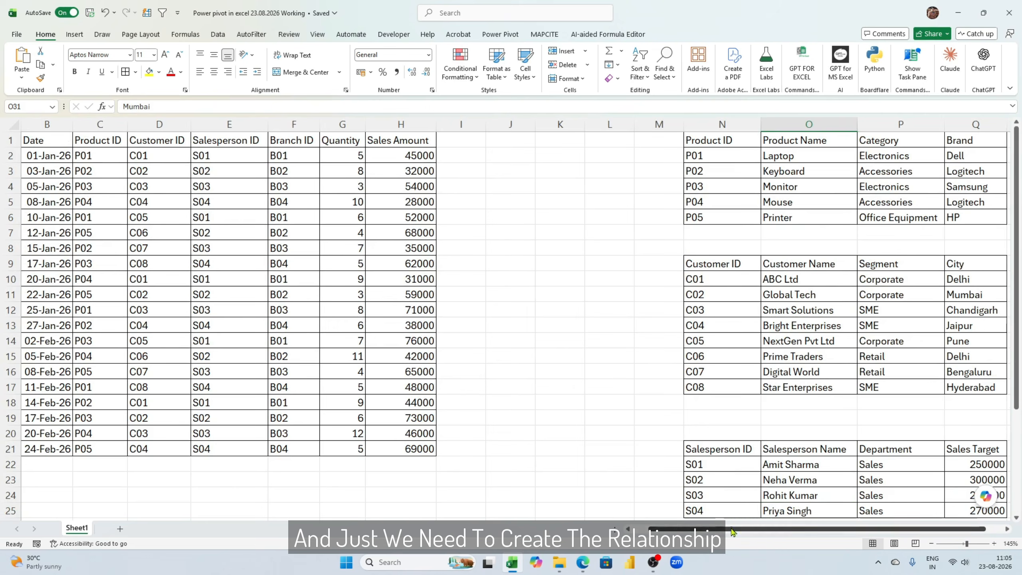
drag(732, 529, 713, 530)
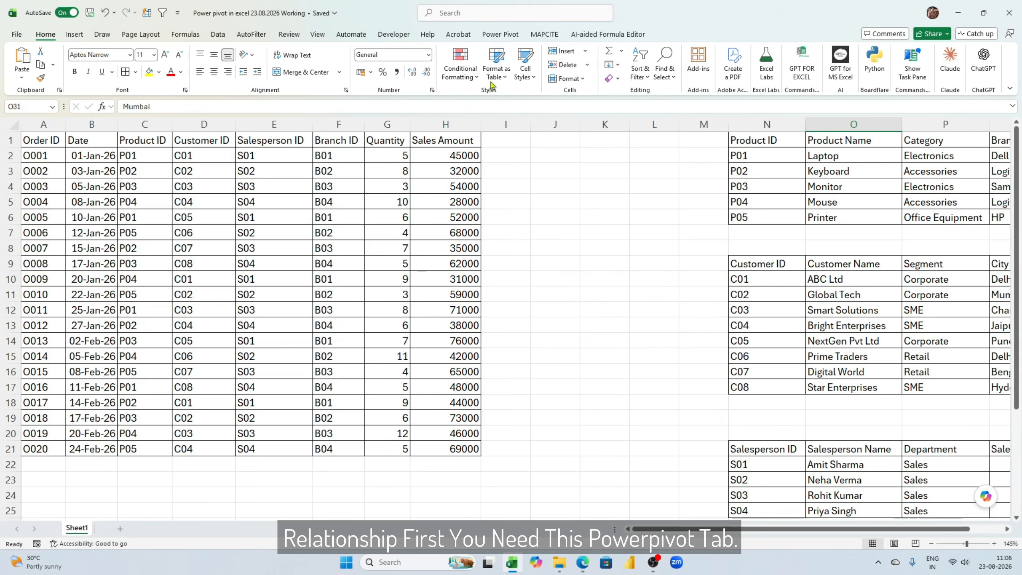
Make sure the Microsoft Power Pivot for Excel add-in is enabled among the COM Add-ins.
click(509, 36)
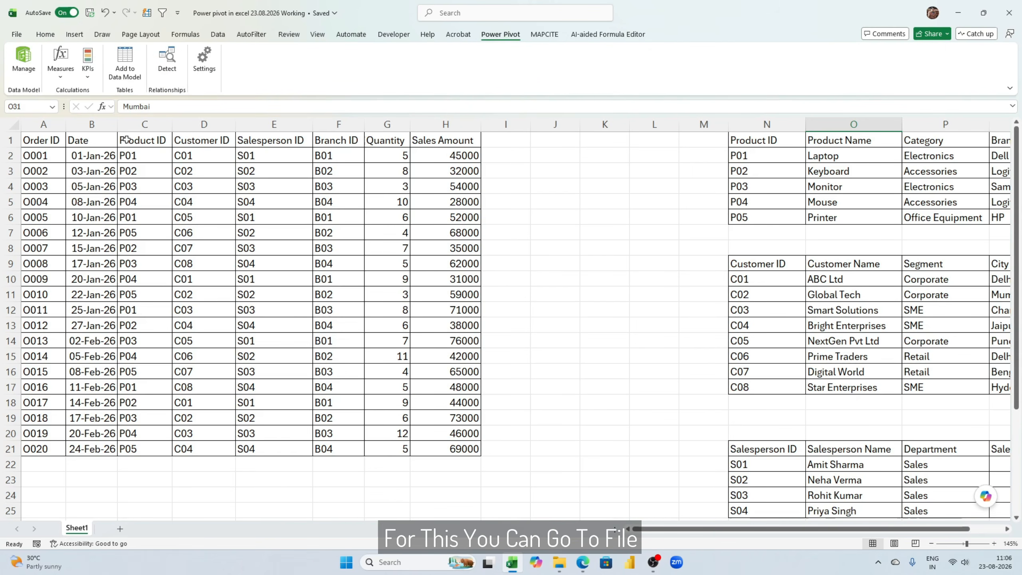
click(16, 34)
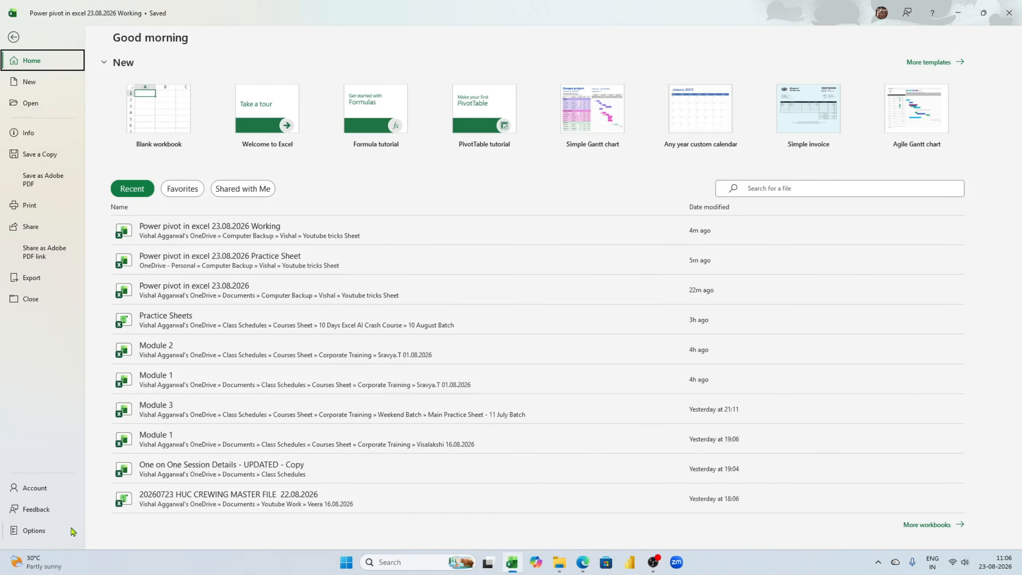
click(46, 532)
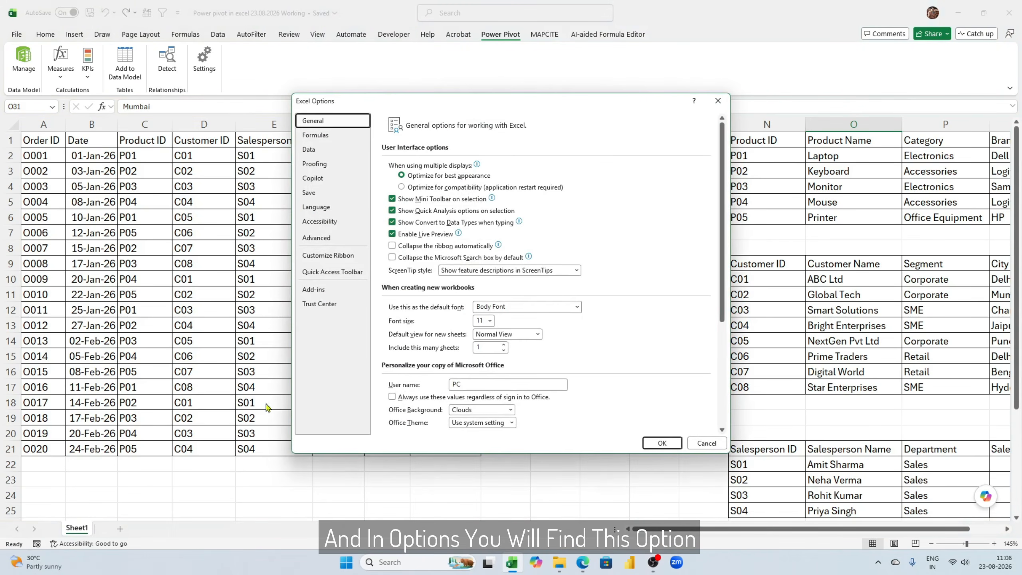
click(321, 290)
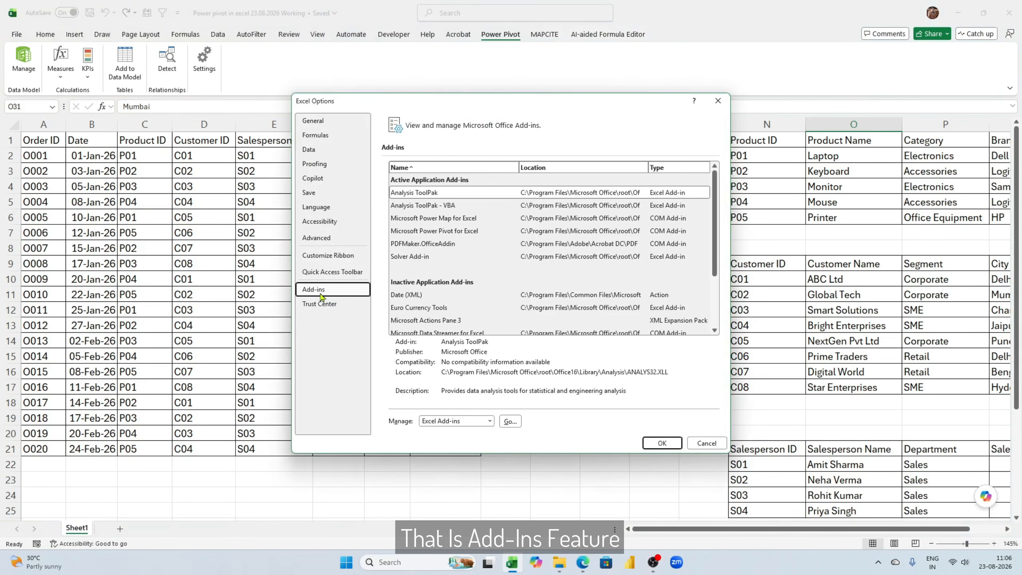
click(489, 421)
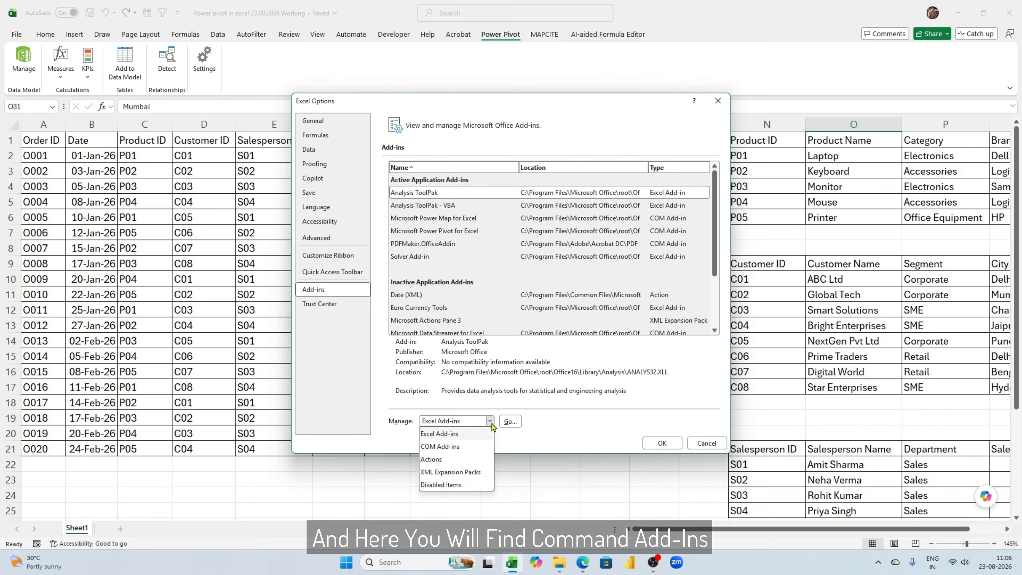
click(459, 447)
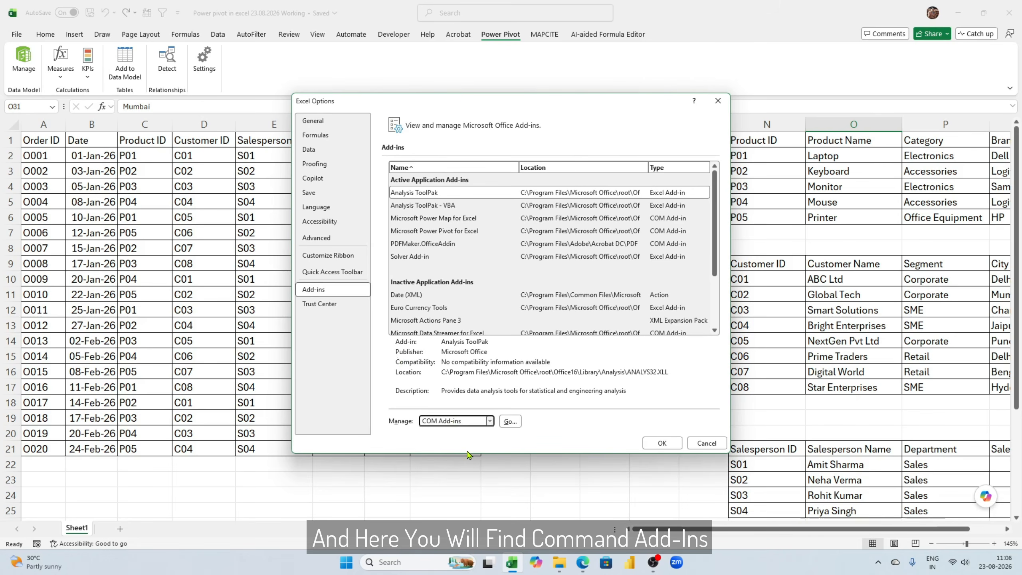
click(510, 421)
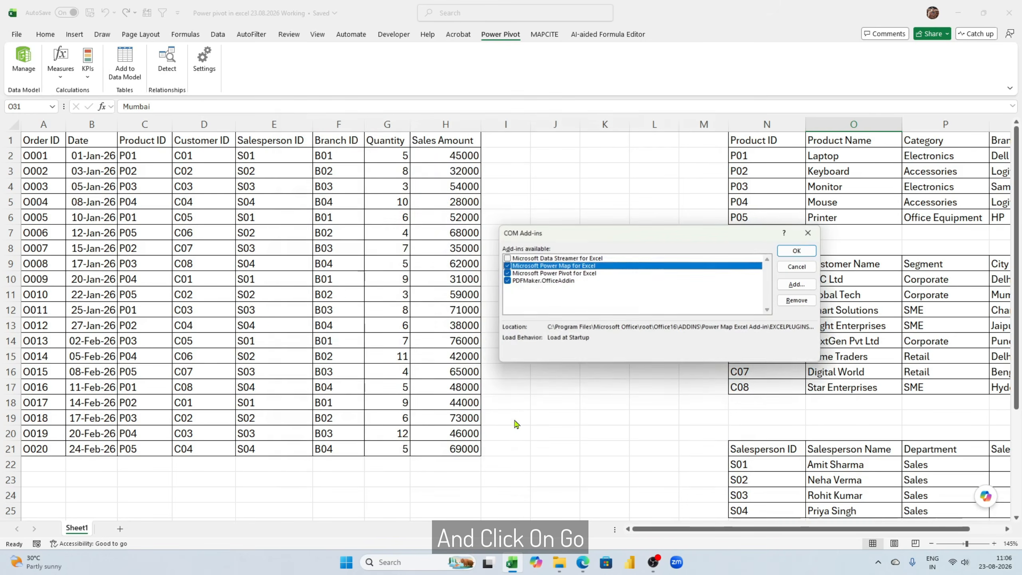
click(541, 273)
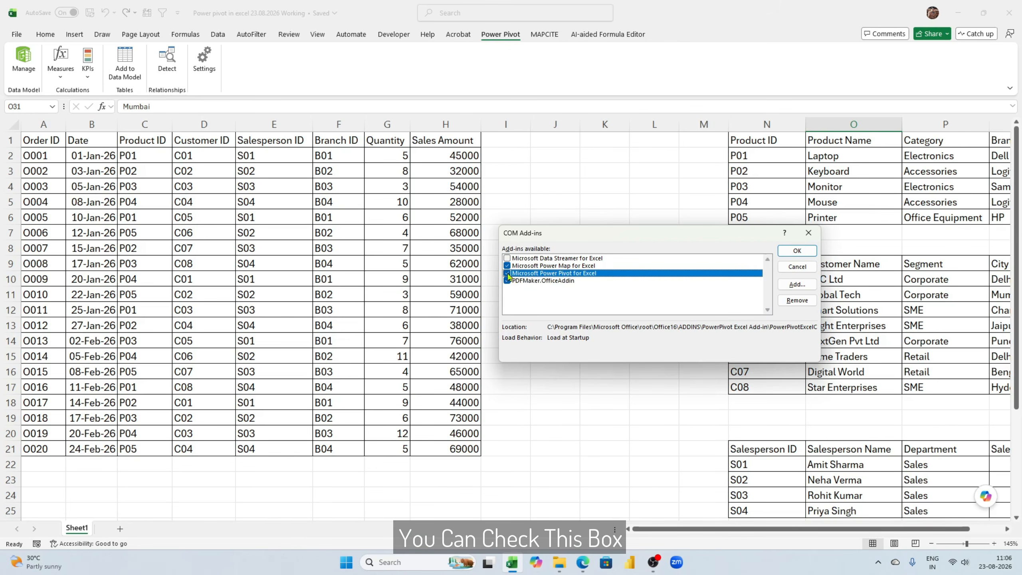
click(797, 250)
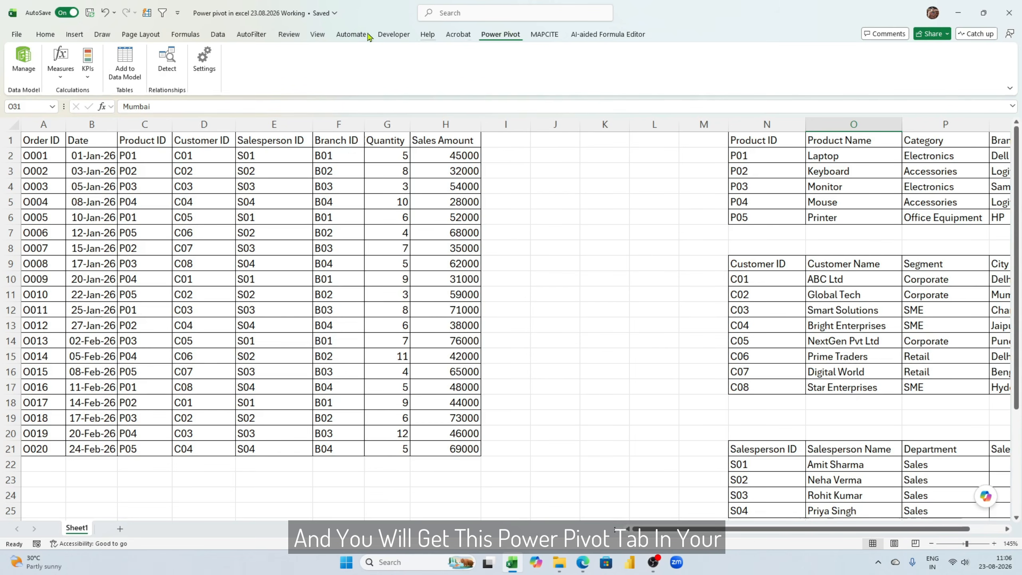
Examine the extents of the sales data and the product table as ranges for the data model.
click(205, 219)
drag(41, 139, 479, 451)
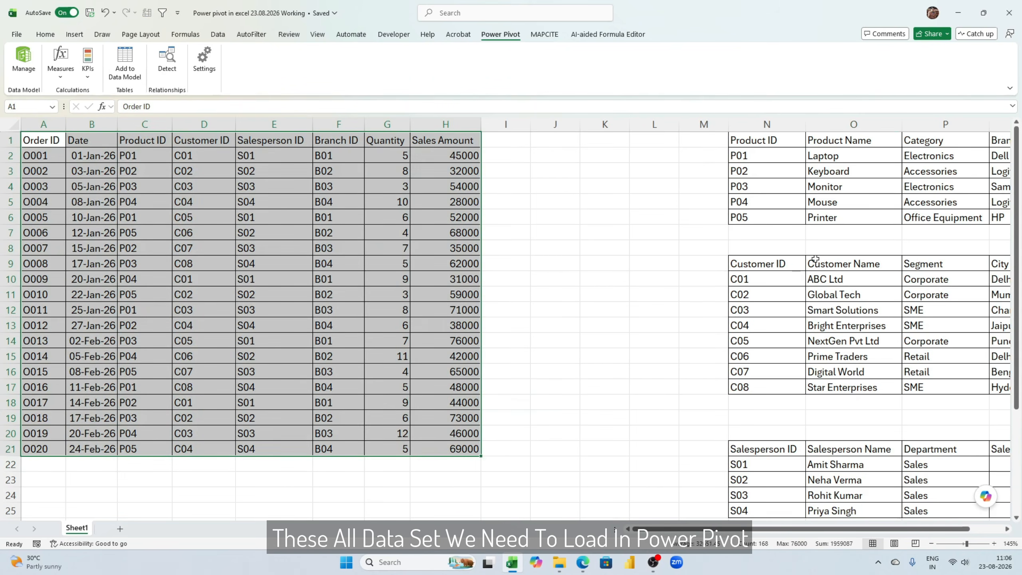
drag(784, 140, 998, 221)
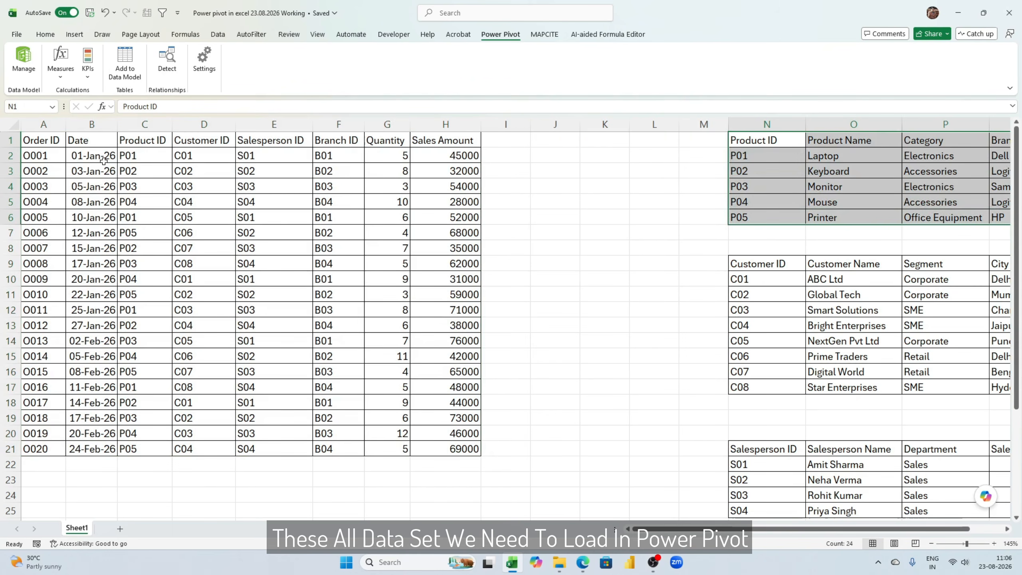
click(44, 142)
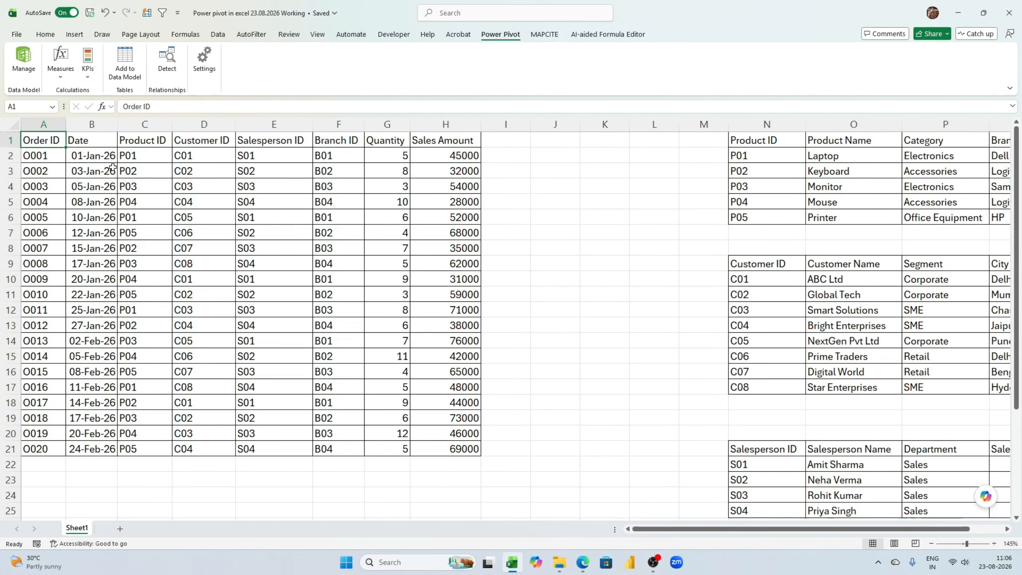
Add the sales data range A1:H21 to the Power Pivot data model as a table with headers.
drag(48, 143, 480, 451)
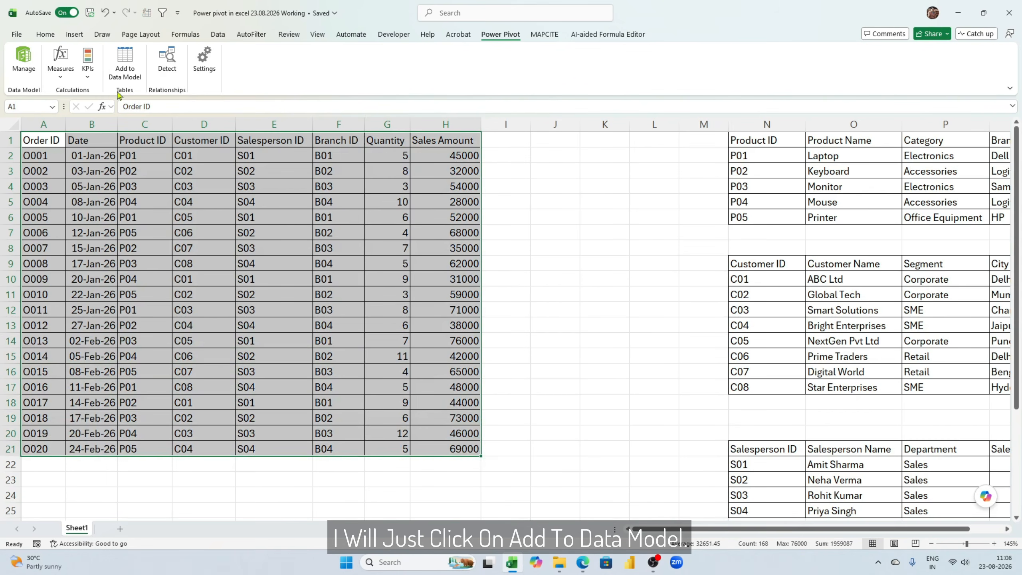
click(130, 78)
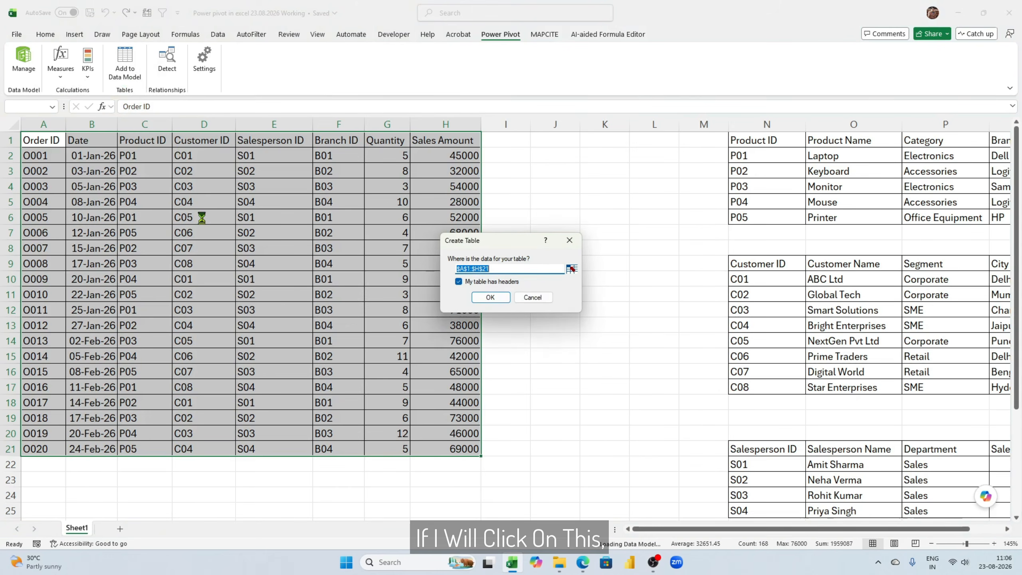
drag(508, 246, 358, 186)
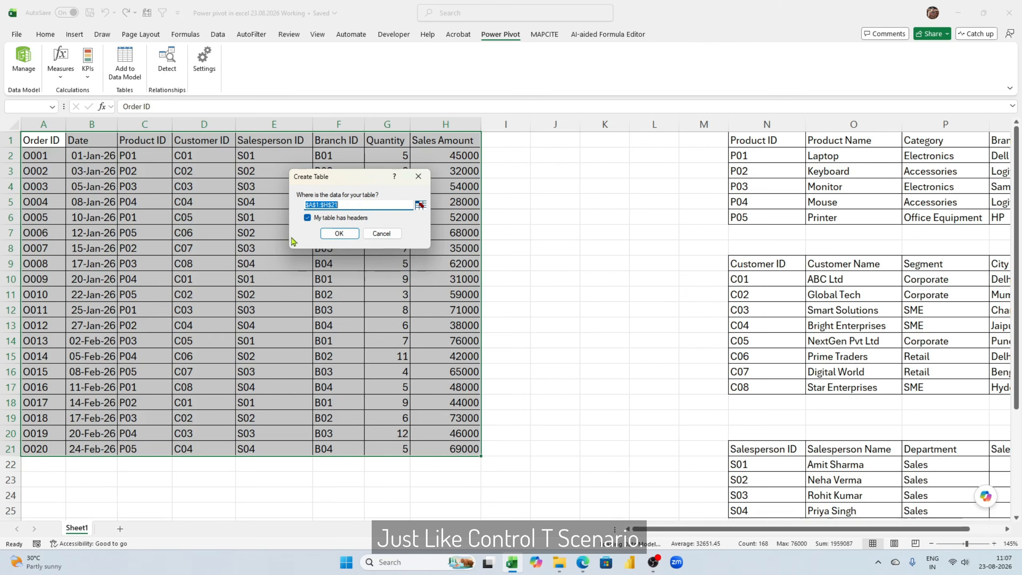
click(339, 233)
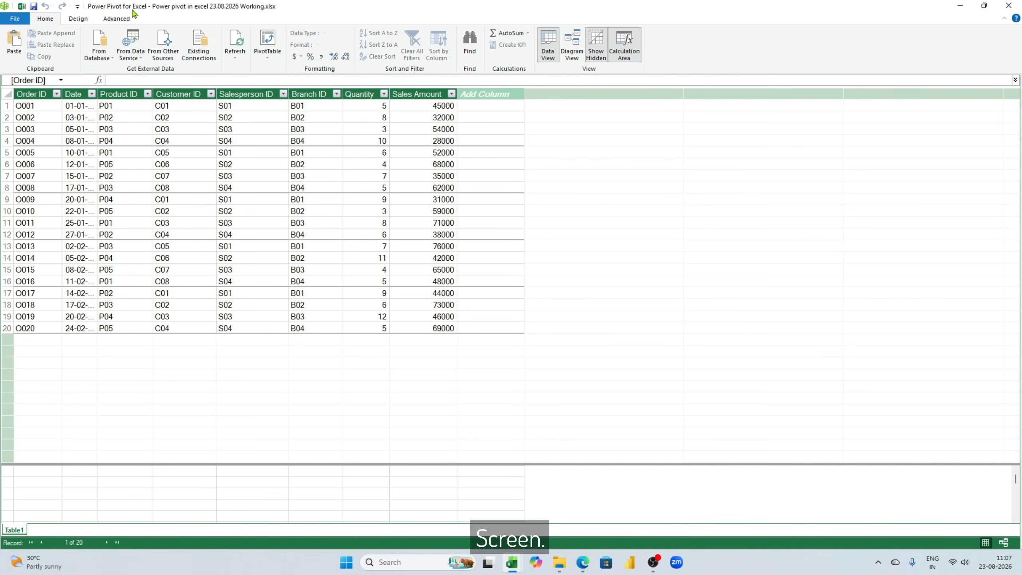
Rename the sales table in the data model as Sales and return to the worksheet.
double_click(16, 530)
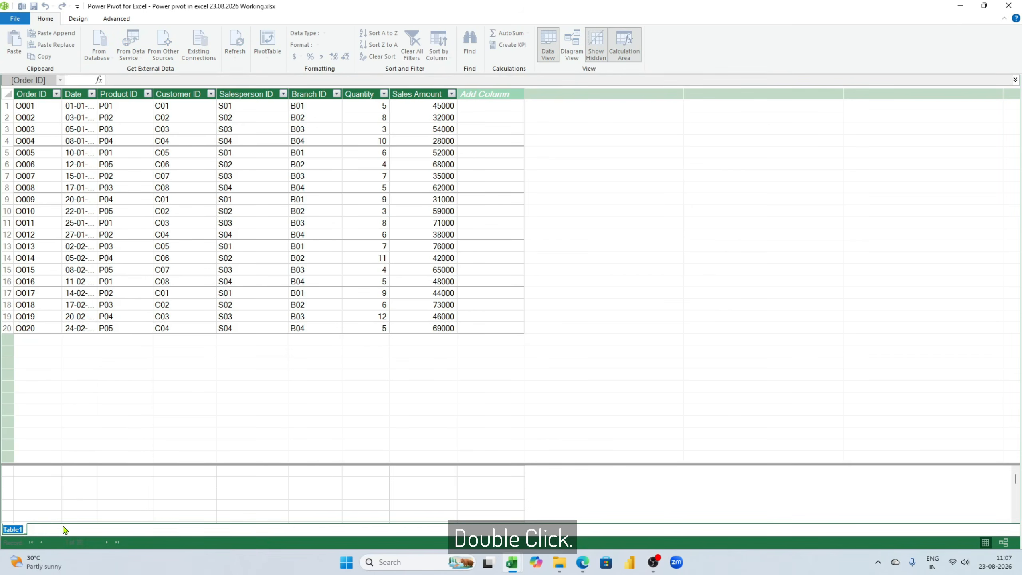
key(Return)
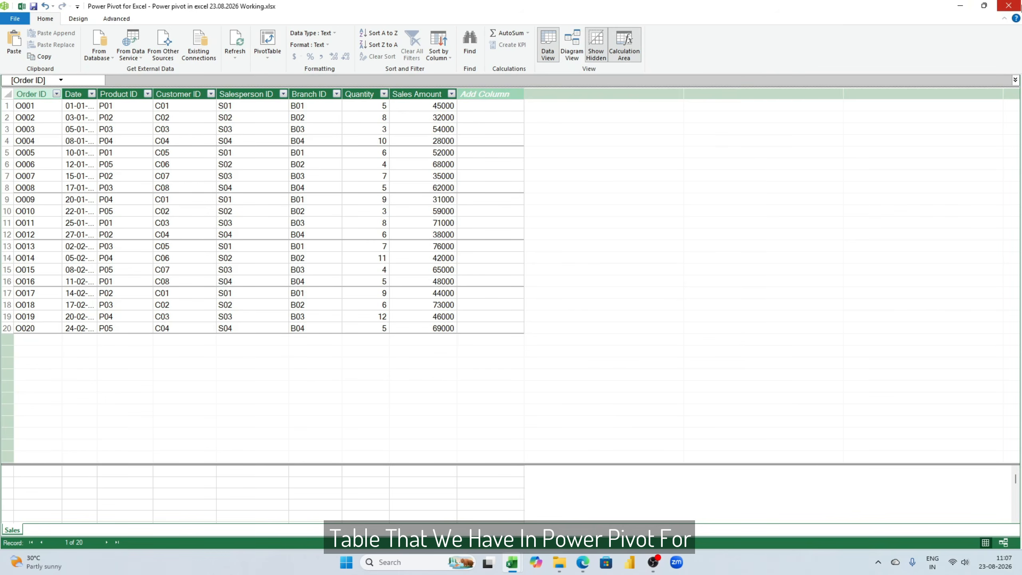
click(1014, 9)
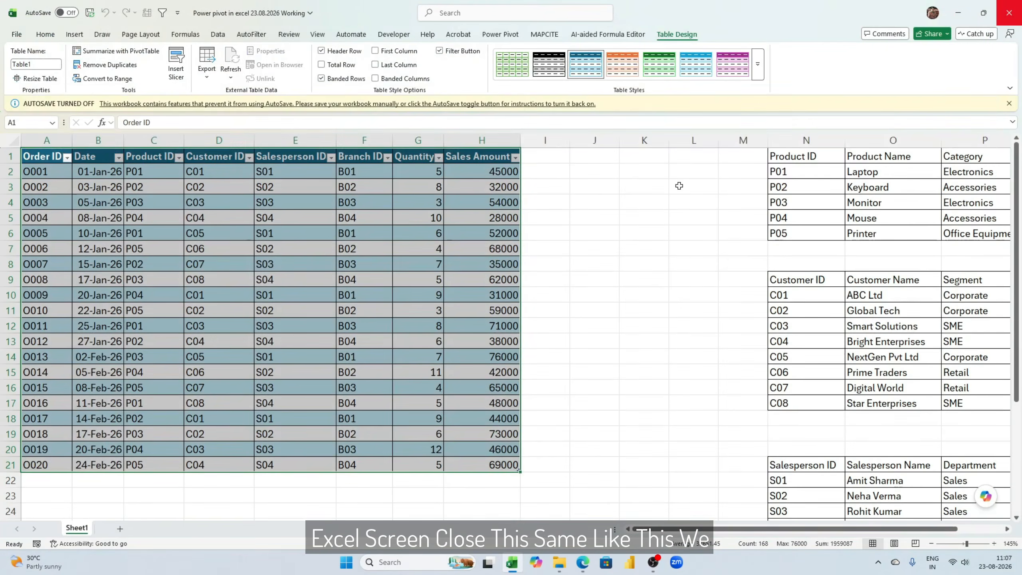
Add the product data range N1:Q6 to the Power Pivot data model as a table with headers.
scroll(695, 140, right, 3)
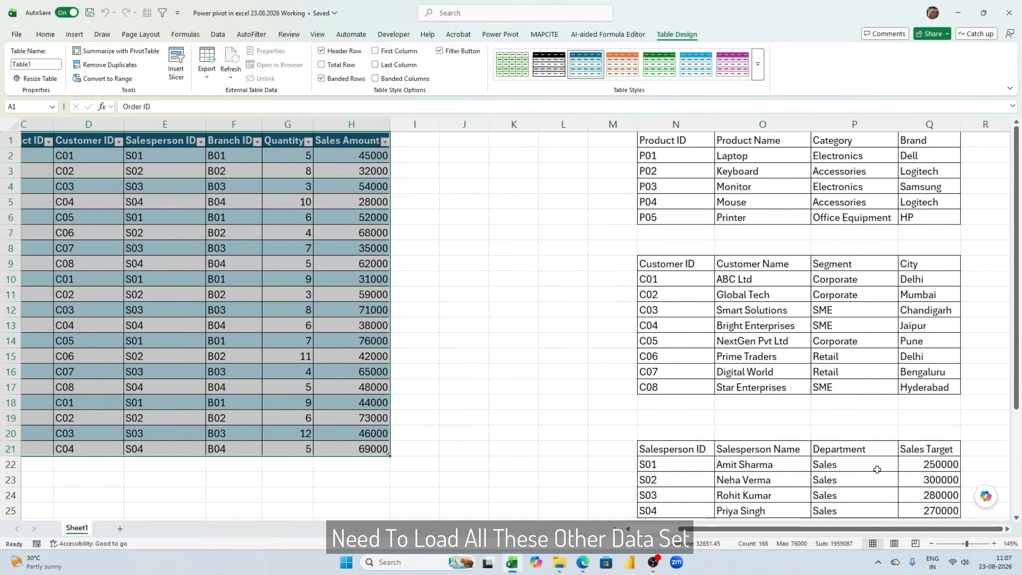
drag(695, 140, 848, 227)
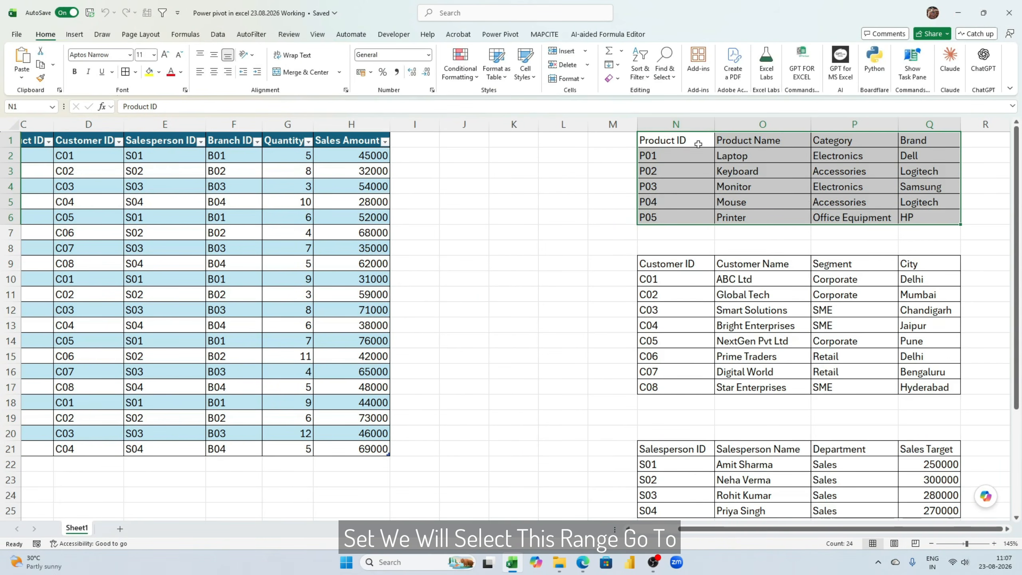
click(499, 35)
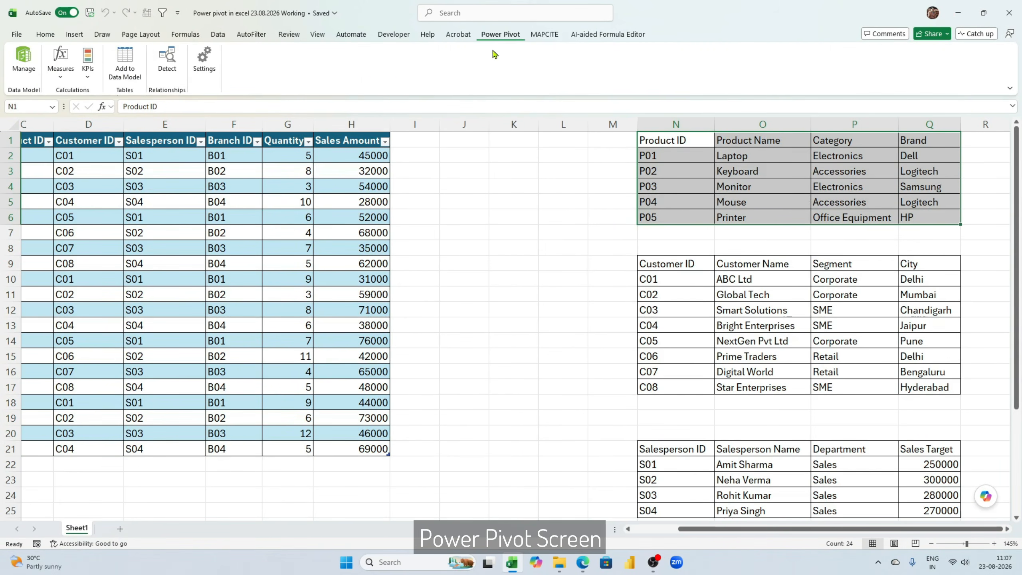
click(128, 73)
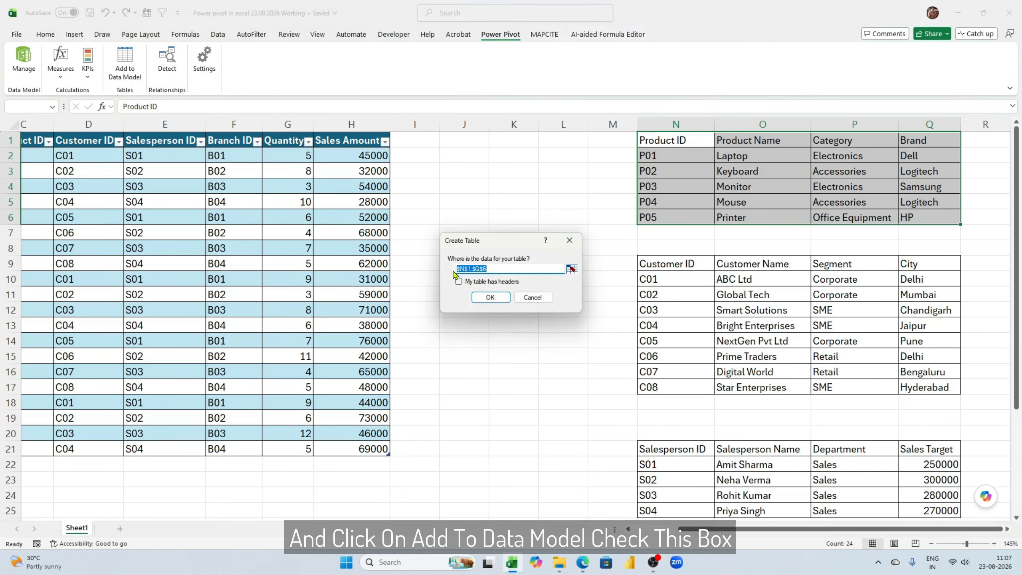
click(458, 281)
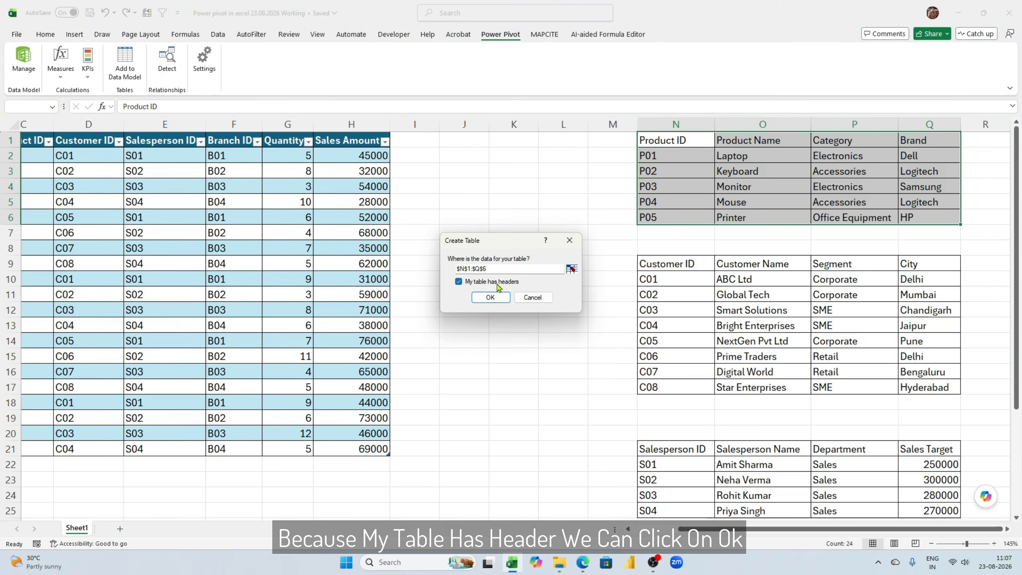
click(498, 296)
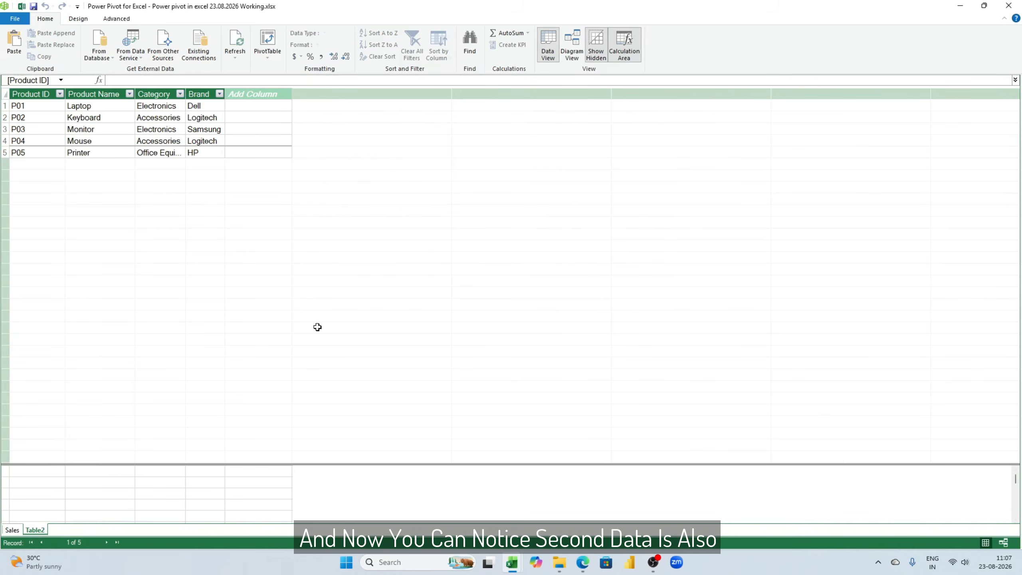
Rename the product table in the data model as Product and return to the worksheet.
double_click(35, 529)
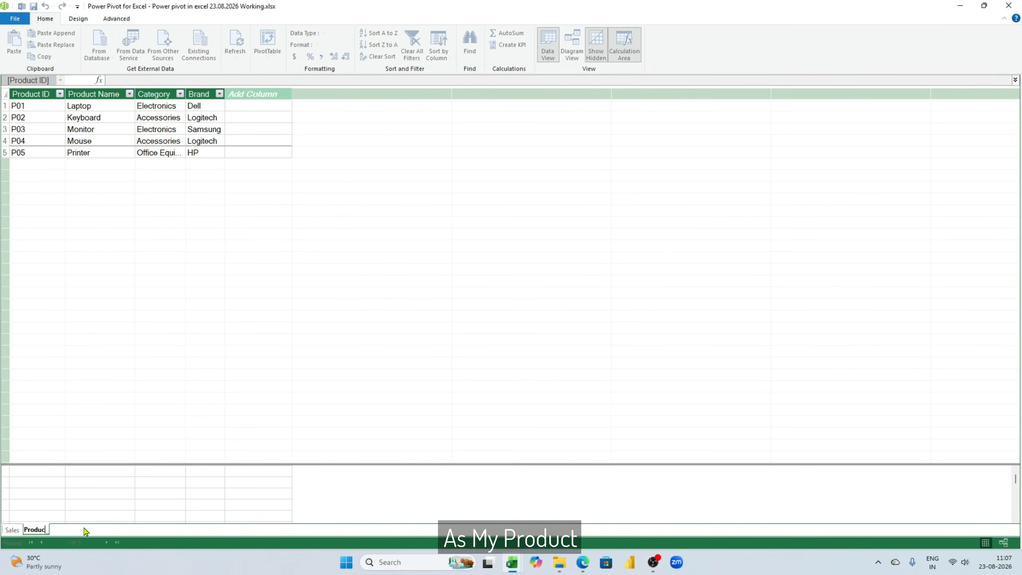
key(Return)
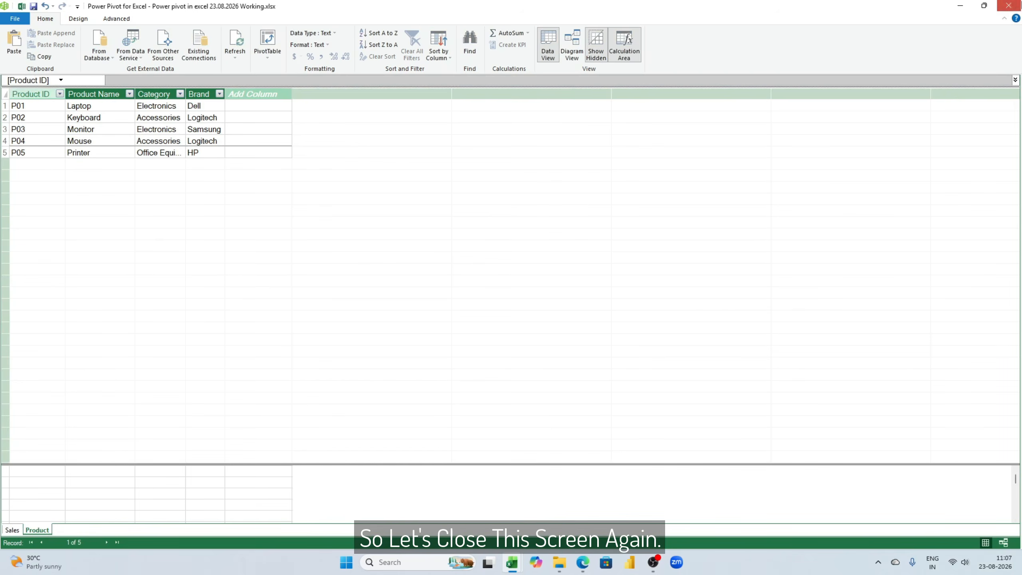
click(1013, 9)
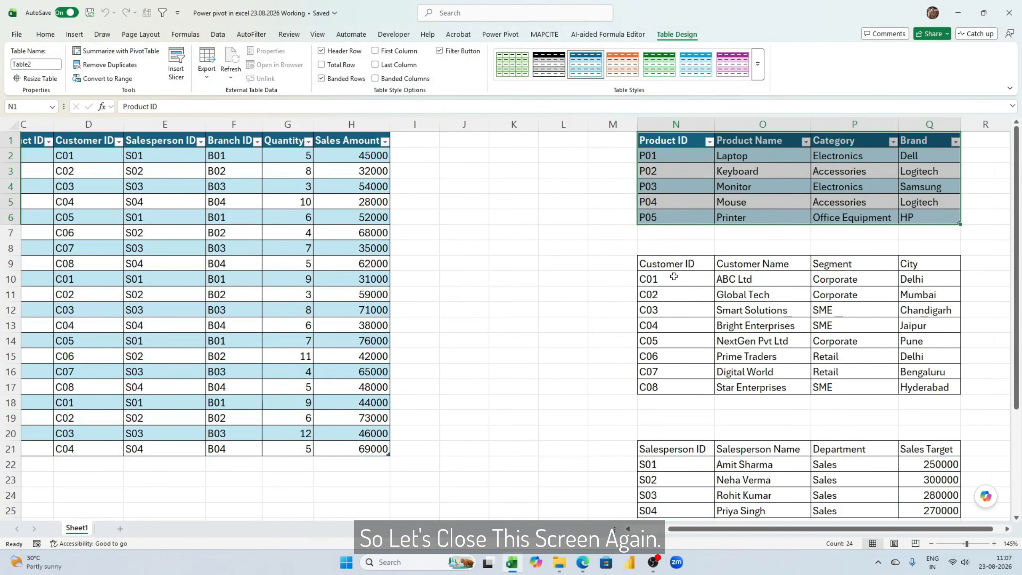
Add the customer data range N9:Q17 to the Power Pivot data model as a table with headers.
drag(667, 264, 901, 387)
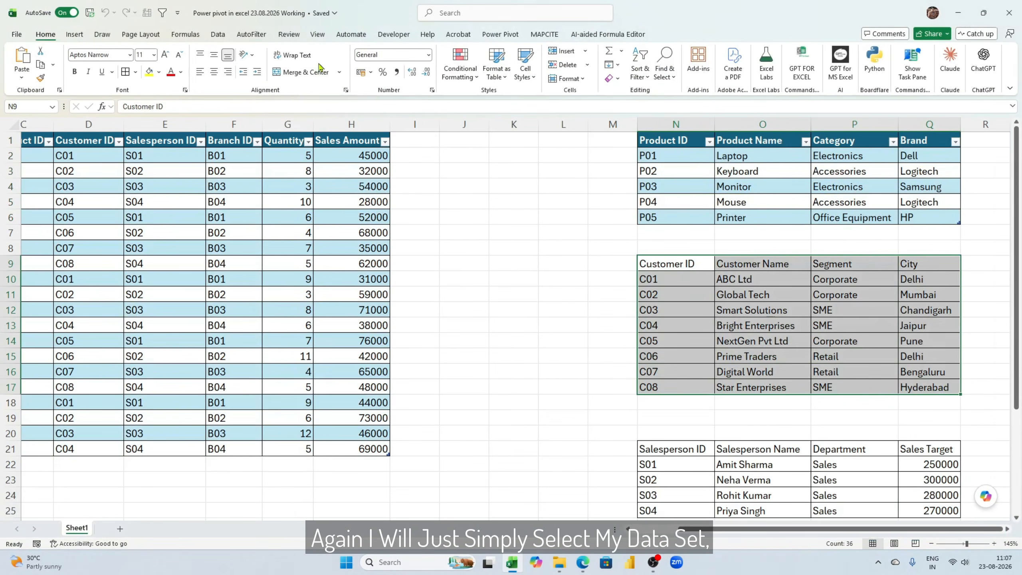
click(500, 34)
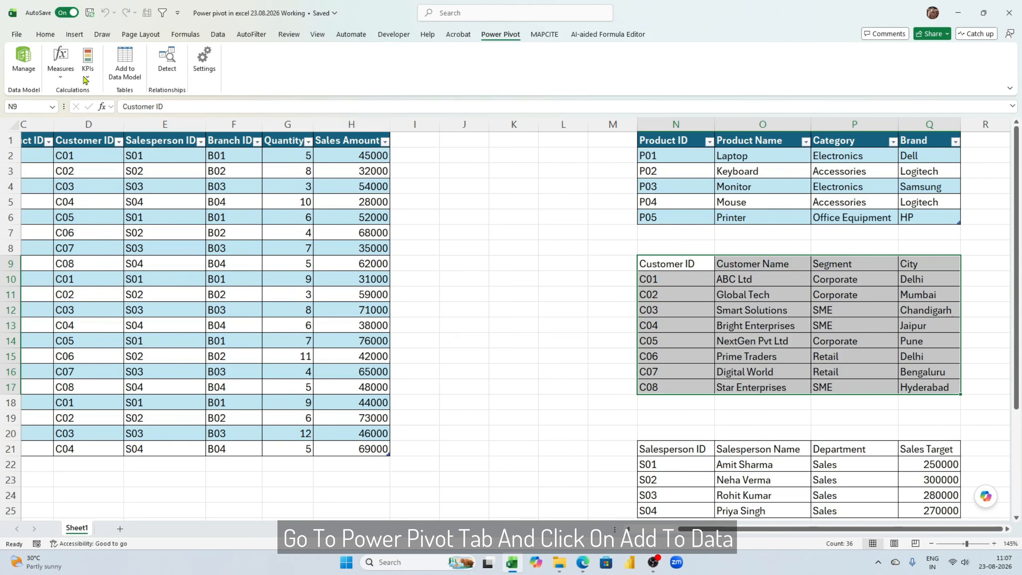
click(125, 64)
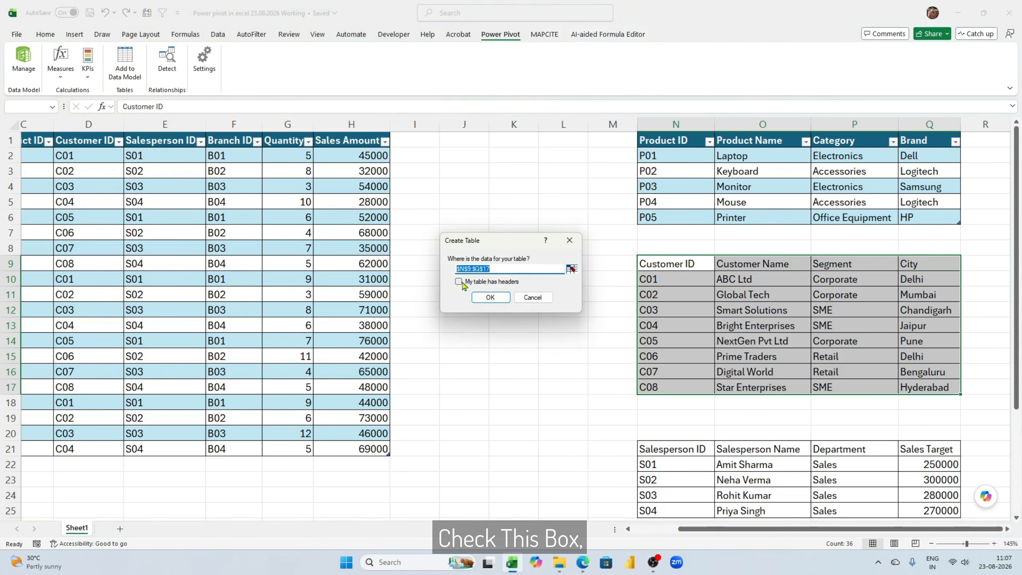
click(459, 281)
click(491, 297)
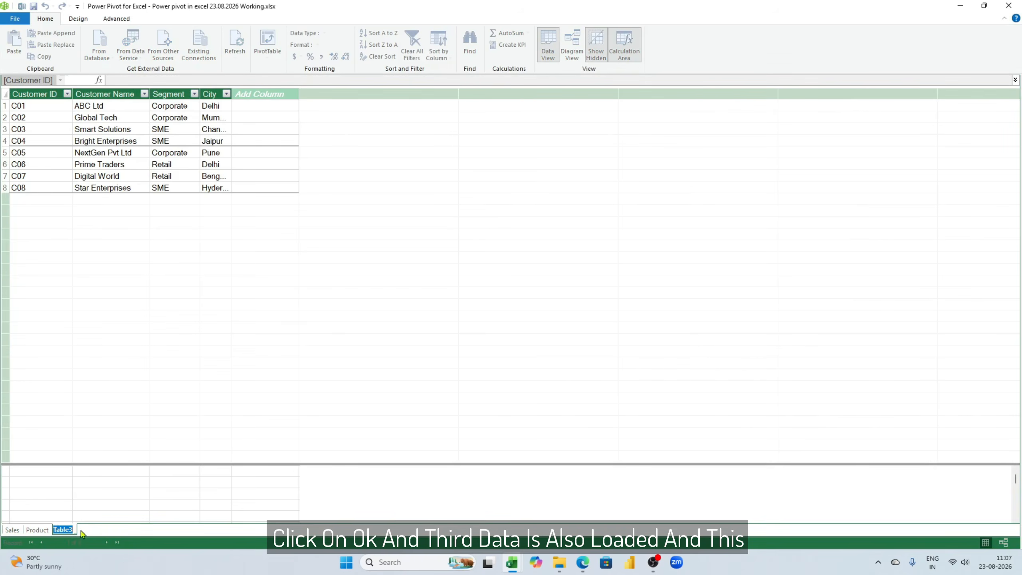
Rename the customer table in the data model as Customer.
text(s)
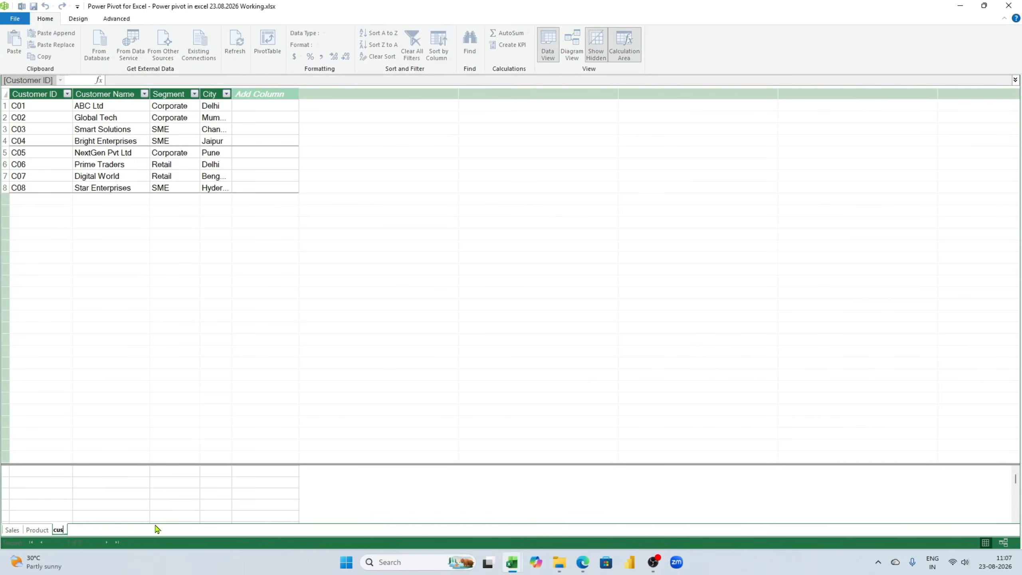
text(Cus)
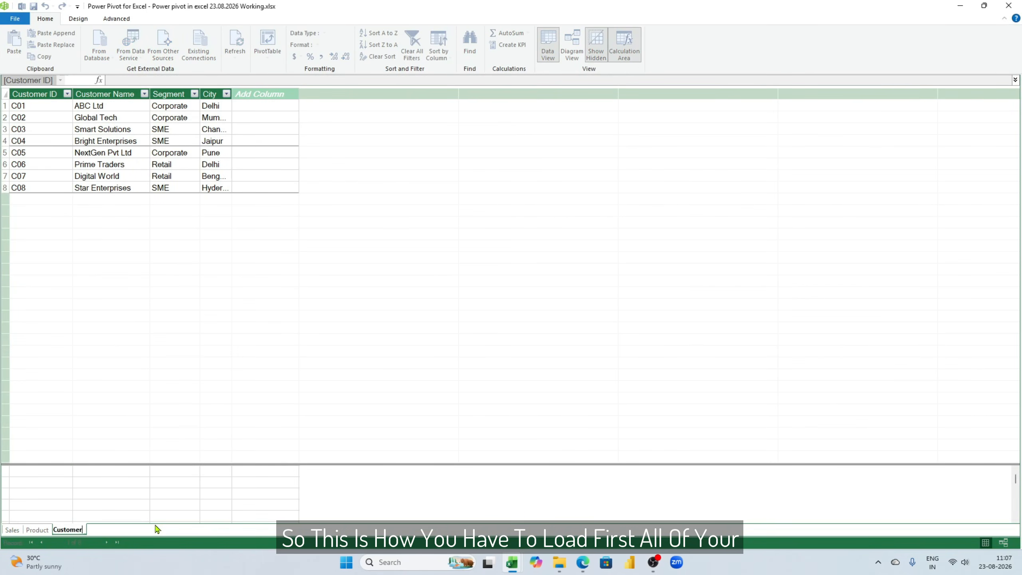
text(tomer)
key(Return)
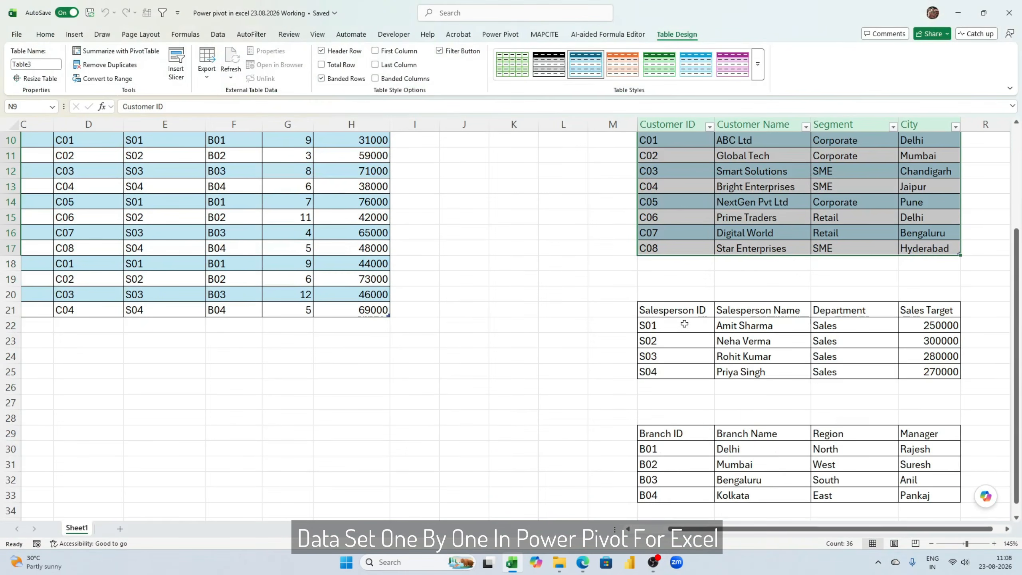
Add the salesperson data range N21:Q25 to the Power Pivot data model as a table with headers.
drag(685, 312, 925, 372)
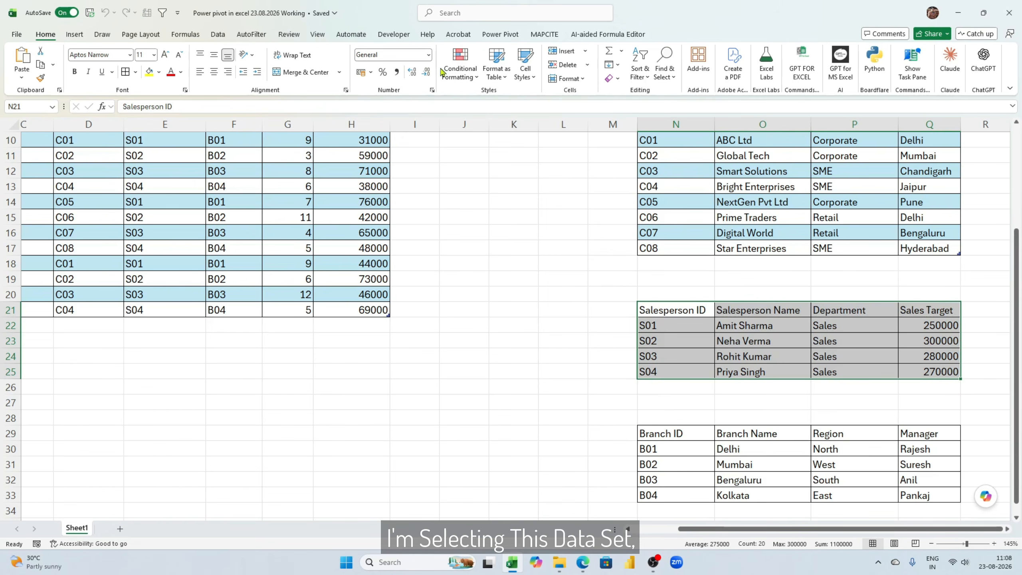
click(499, 34)
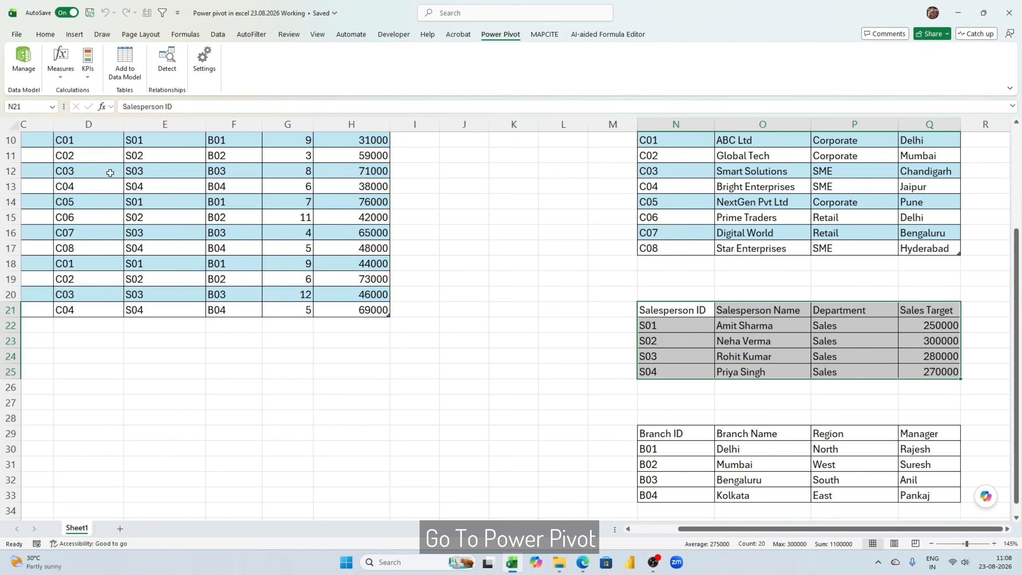
click(136, 78)
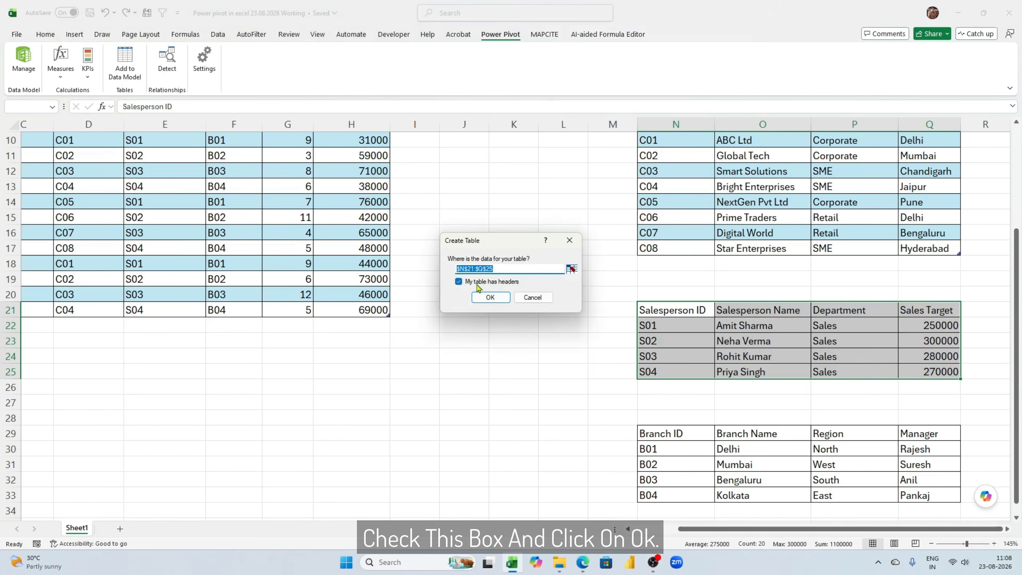
click(478, 282)
click(490, 297)
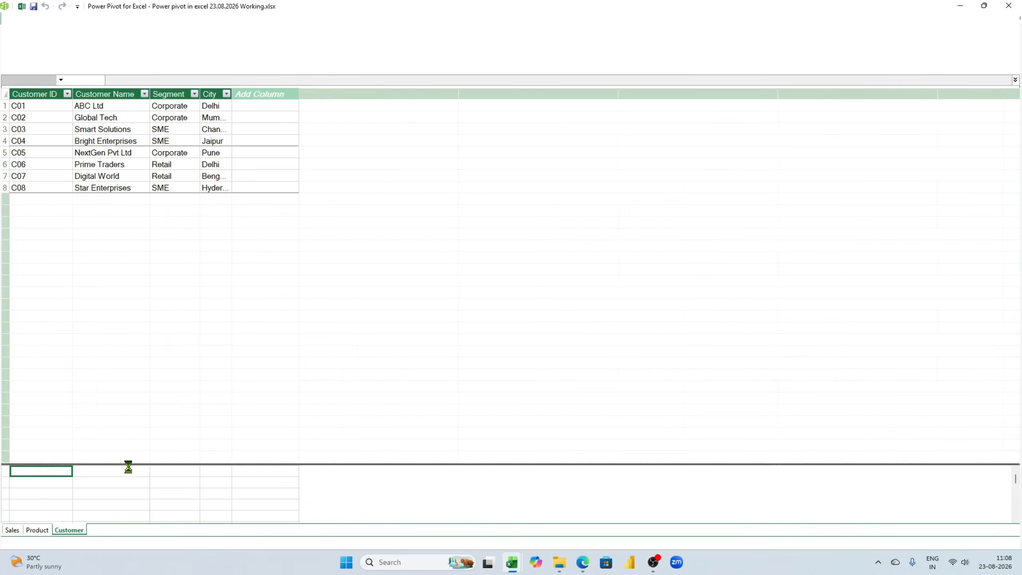
Rename the salesperson table in the data model as Salesperson and return to the worksheet.
double_click(106, 532)
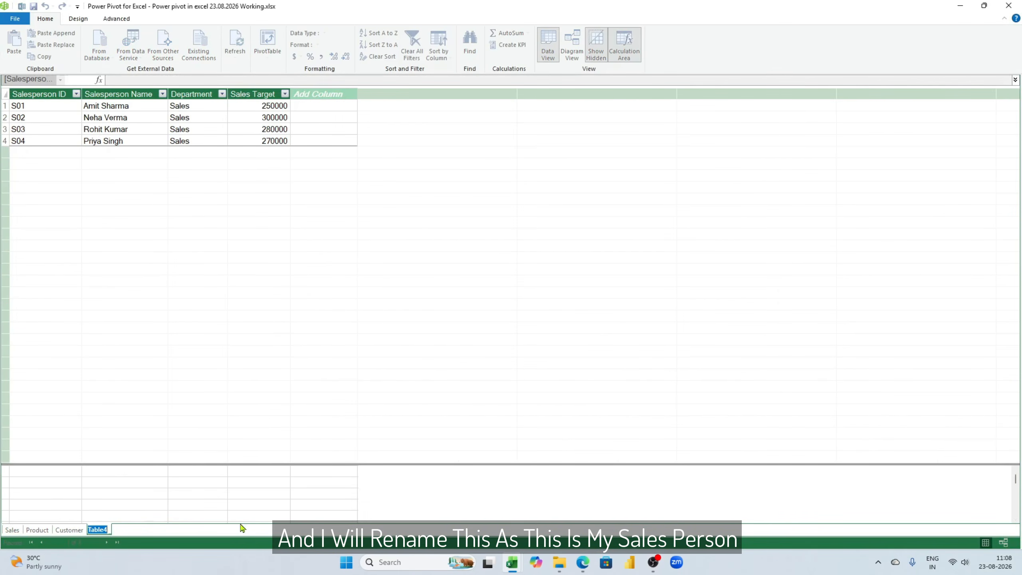
text(Salesperson)
key(Return)
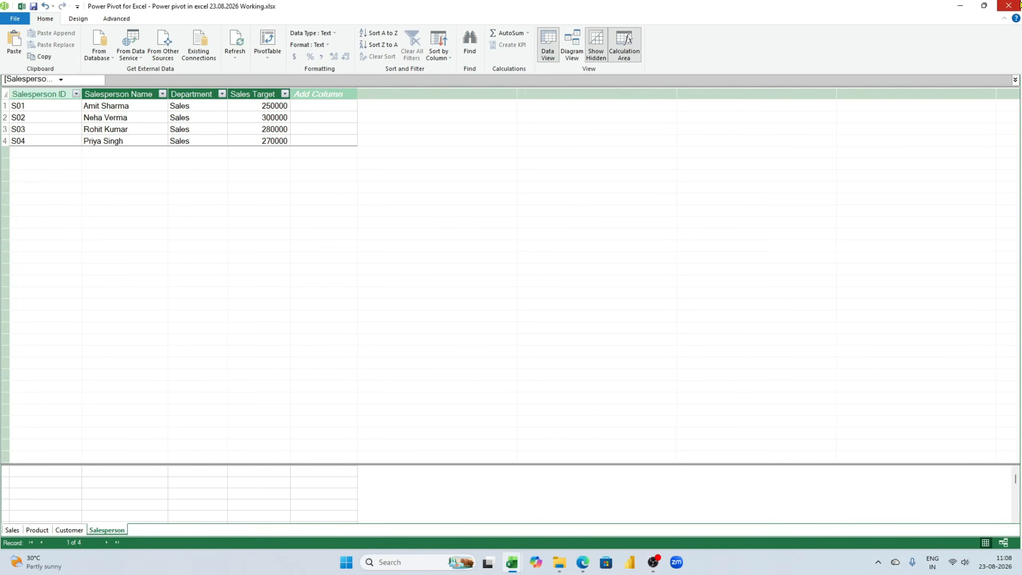
click(1008, 5)
Add the branch data range N29:Q33 to the Power Pivot data model as a table with headers.
scroll(767, 379, down, 3)
drag(707, 341, 918, 405)
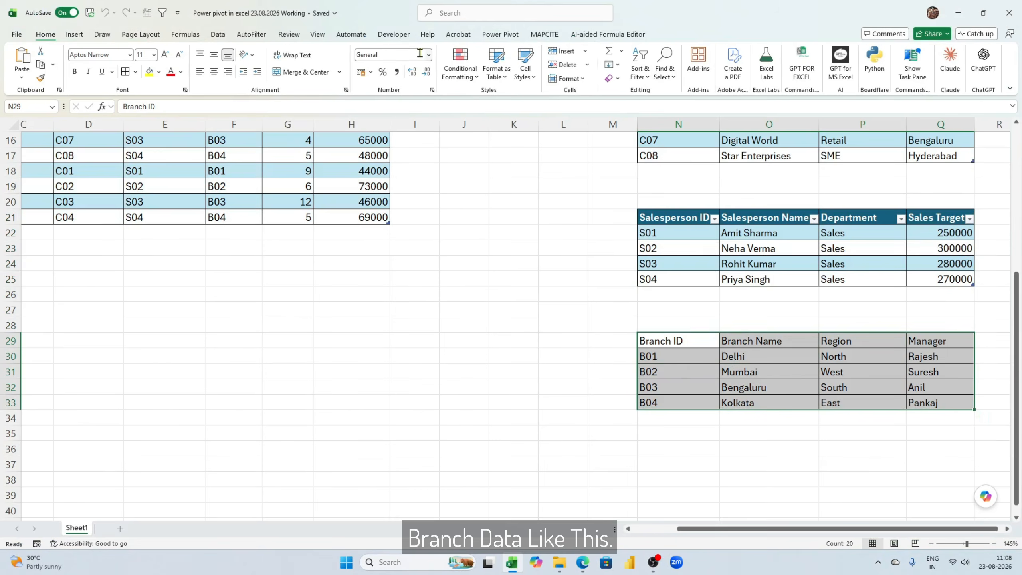
click(500, 33)
click(125, 67)
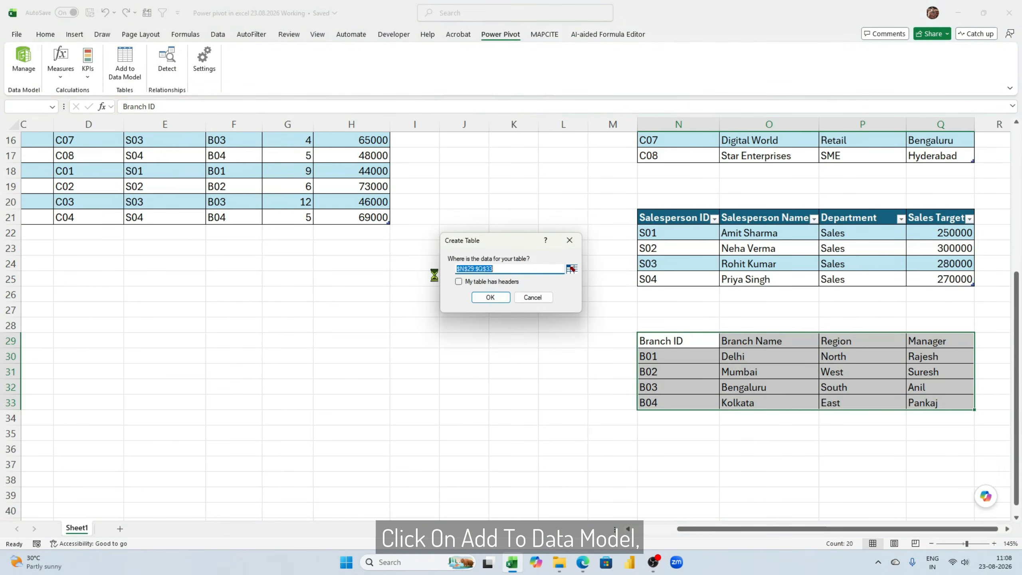
click(458, 281)
click(490, 297)
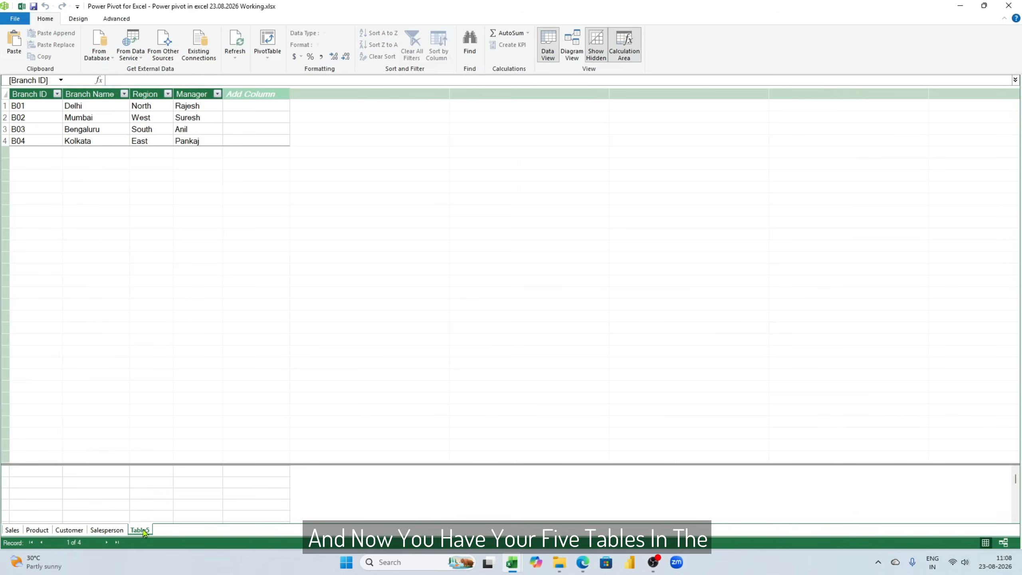
Rename the branch table in the data model as Branch.
double_click(144, 530)
text(Bran)
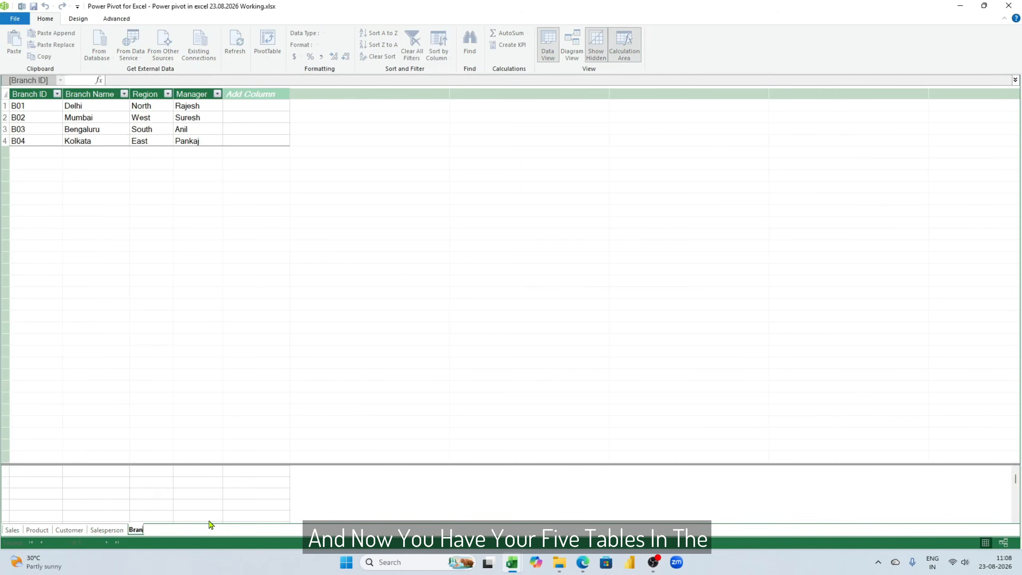
text(ch)
key(Return)
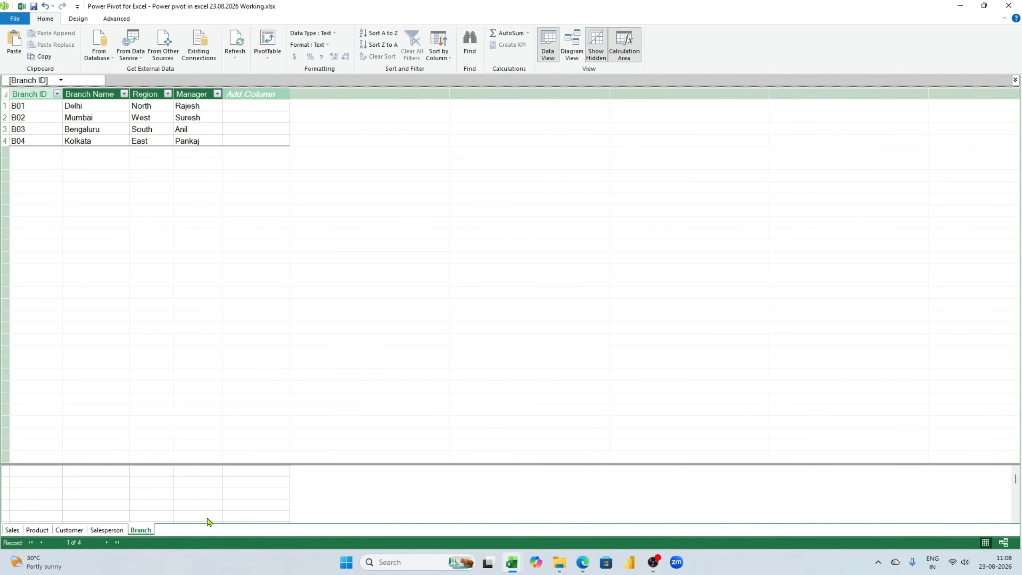
Look through the Sales, Product, Customer, Salesperson and Branch tables in the data model, ending on Sales.
click(12, 529)
click(37, 530)
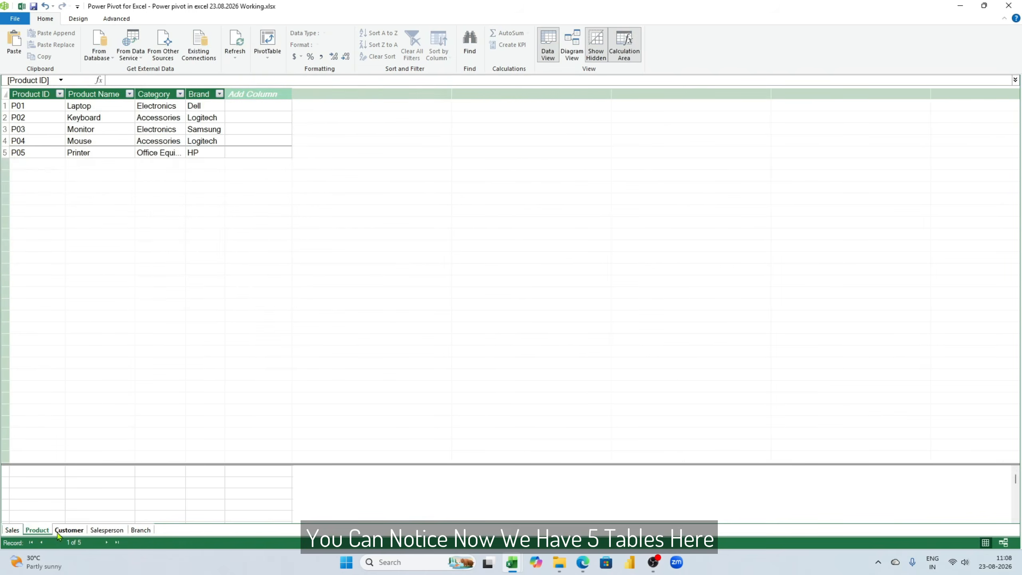
click(69, 529)
click(107, 530)
click(136, 532)
click(12, 530)
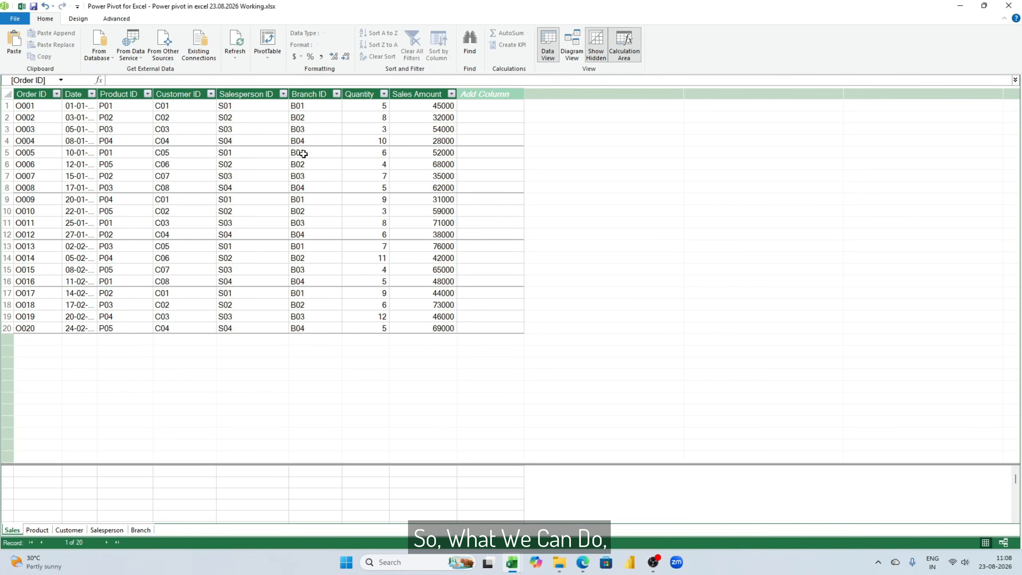
Show the data model as a diagram, lengthen the Sales table, and stack Customer, Salesperson and Branch beneath Product.
click(574, 59)
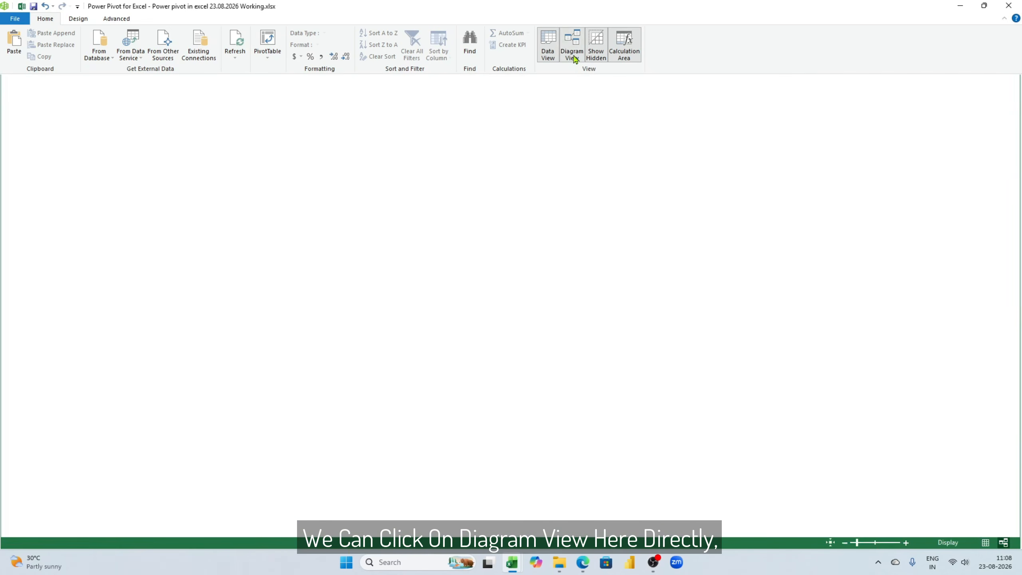
drag(94, 173, 93, 279)
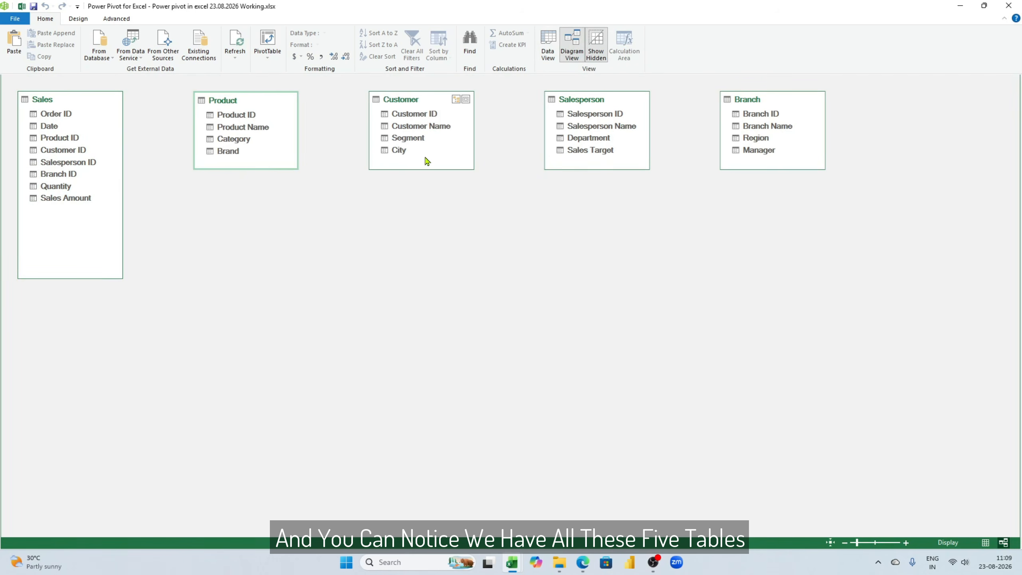
drag(438, 101, 257, 200)
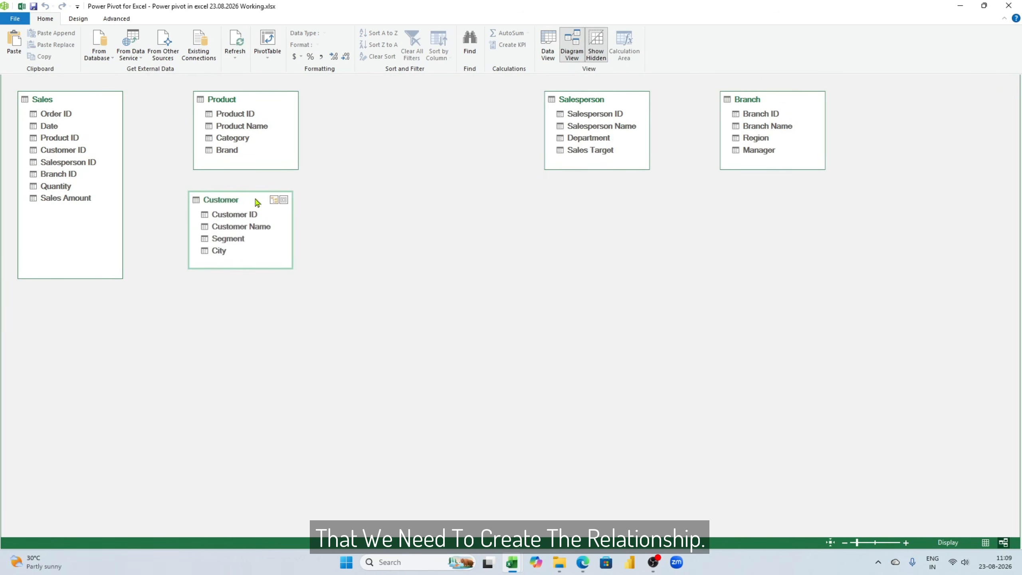
drag(584, 103, 230, 312)
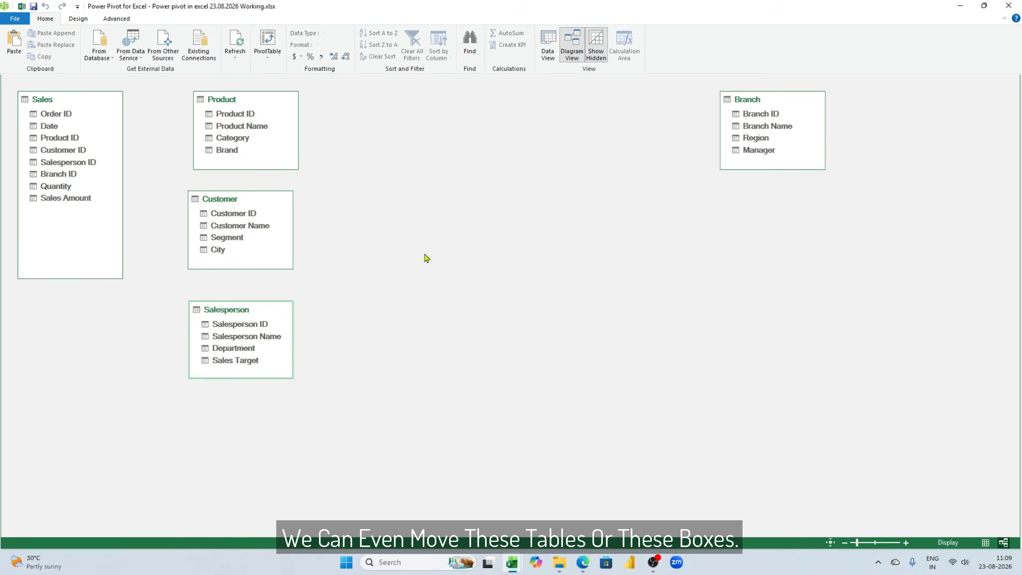
drag(746, 100, 231, 418)
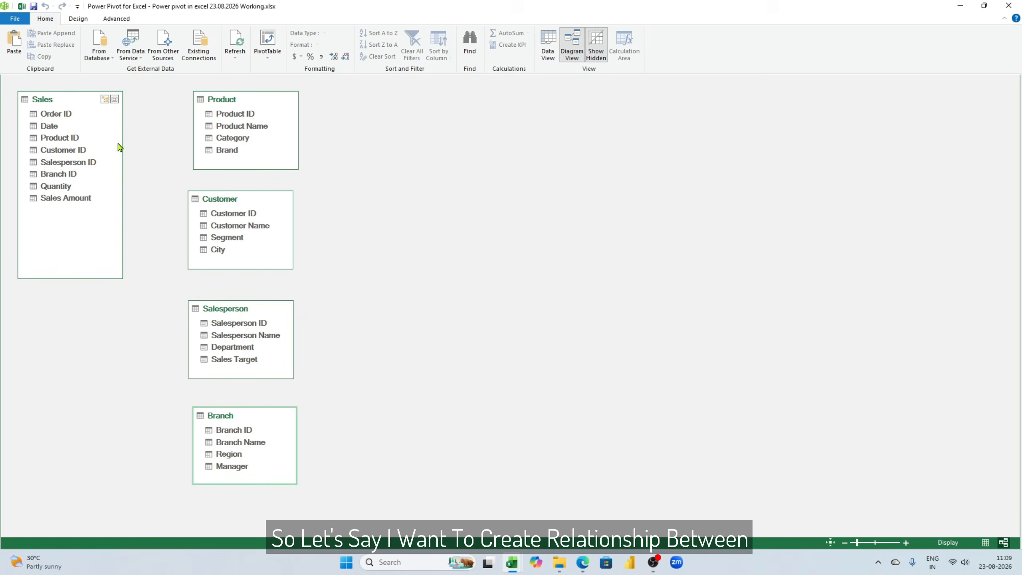
Create a relationship between the Sales and Product tables on Product ID.
scroll(185, 194, up, 1)
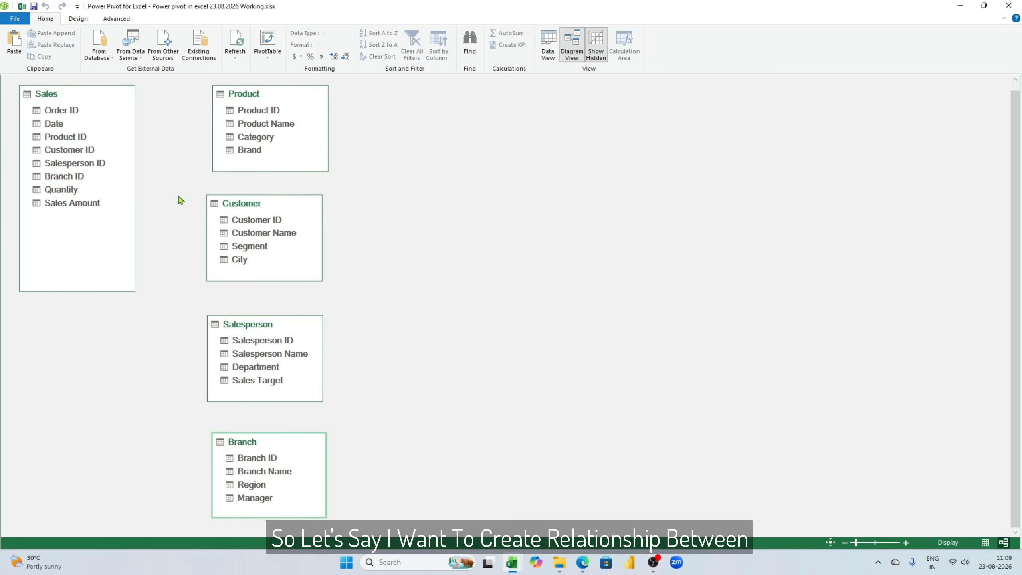
click(94, 101)
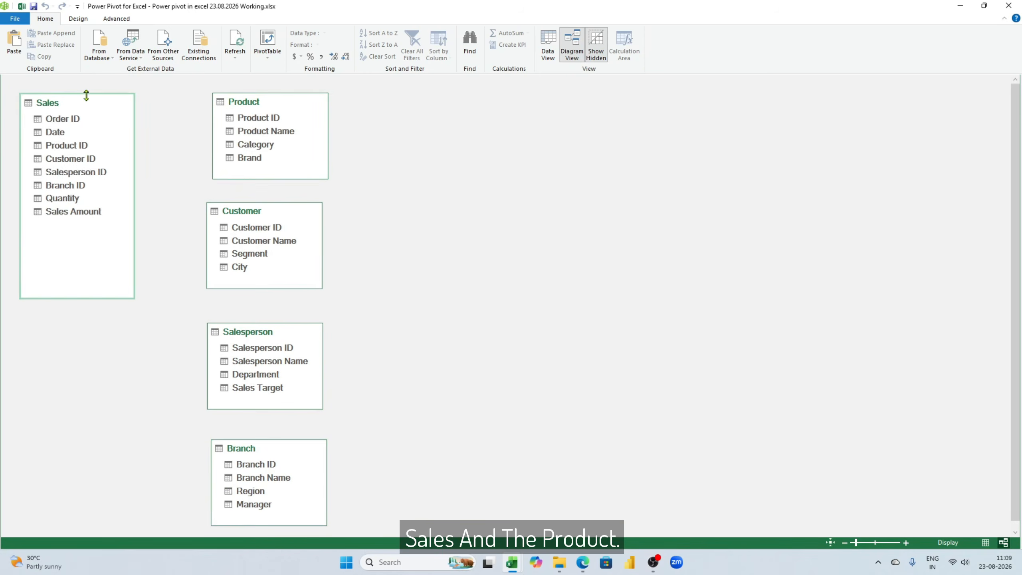
click(269, 101)
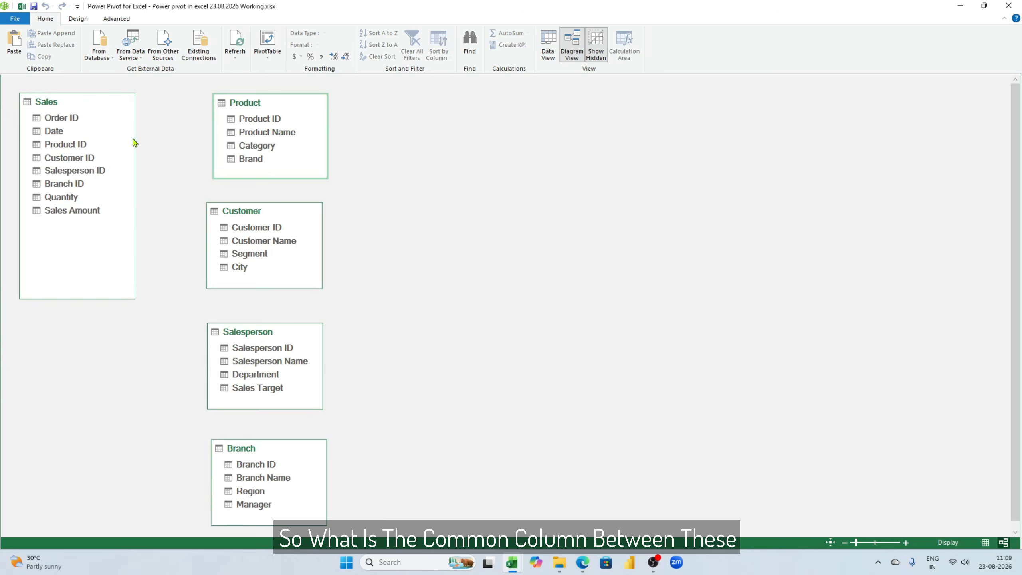
click(68, 144)
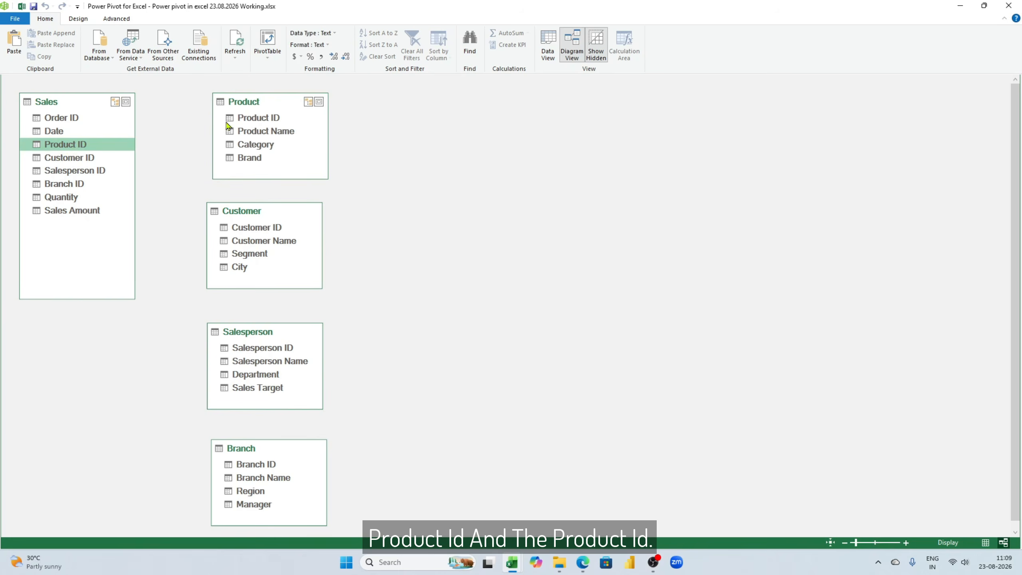
click(248, 121)
drag(67, 144, 247, 118)
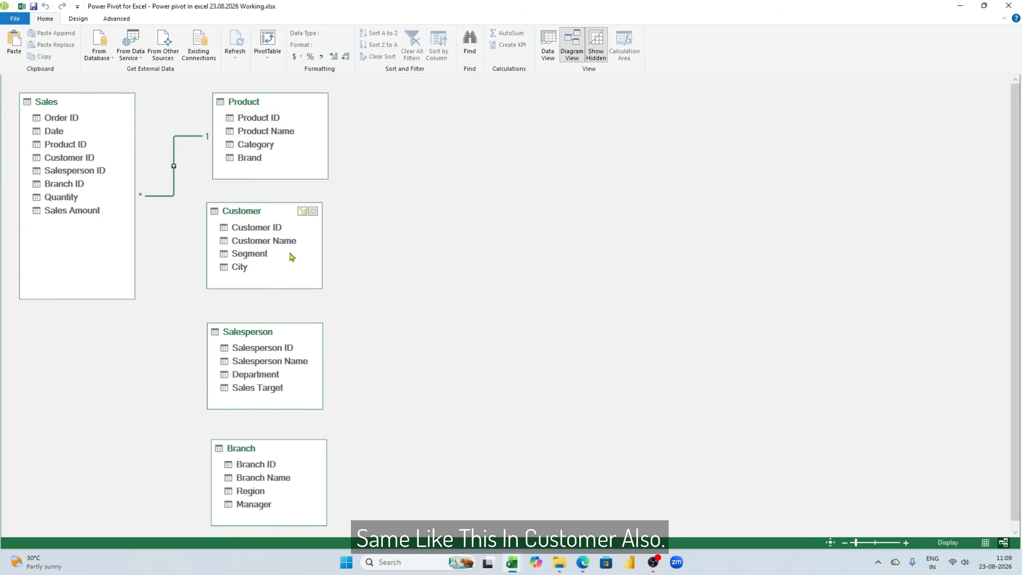
Relate the Sales table to Customer on Customer ID and to Salesperson on Salesperson ID.
click(289, 273)
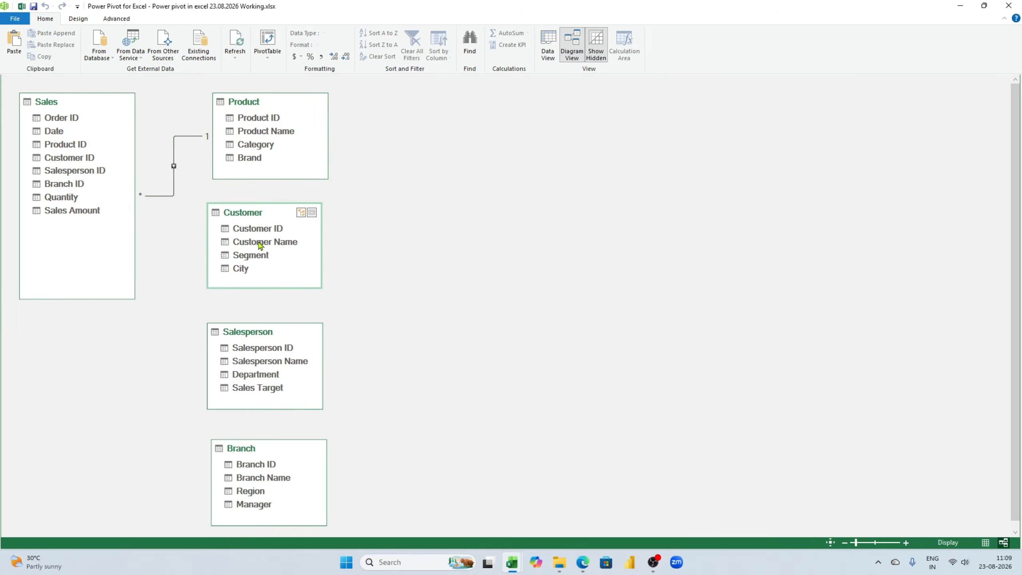
drag(82, 158, 253, 228)
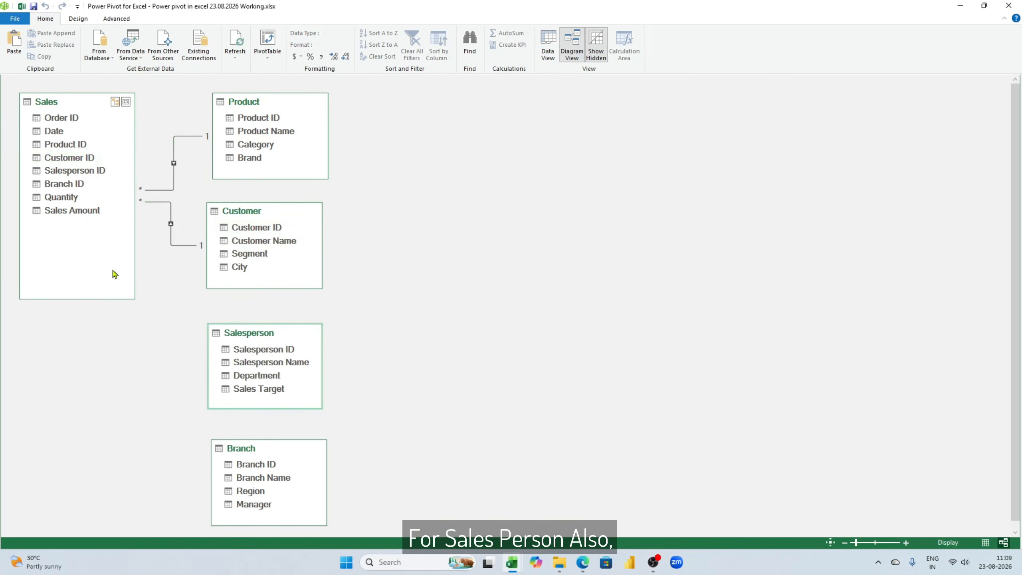
click(83, 171)
drag(82, 177, 259, 347)
Relate the Sales table to Branch on Branch ID, and move Sales to the opposite side of the four lookup tables.
click(278, 467)
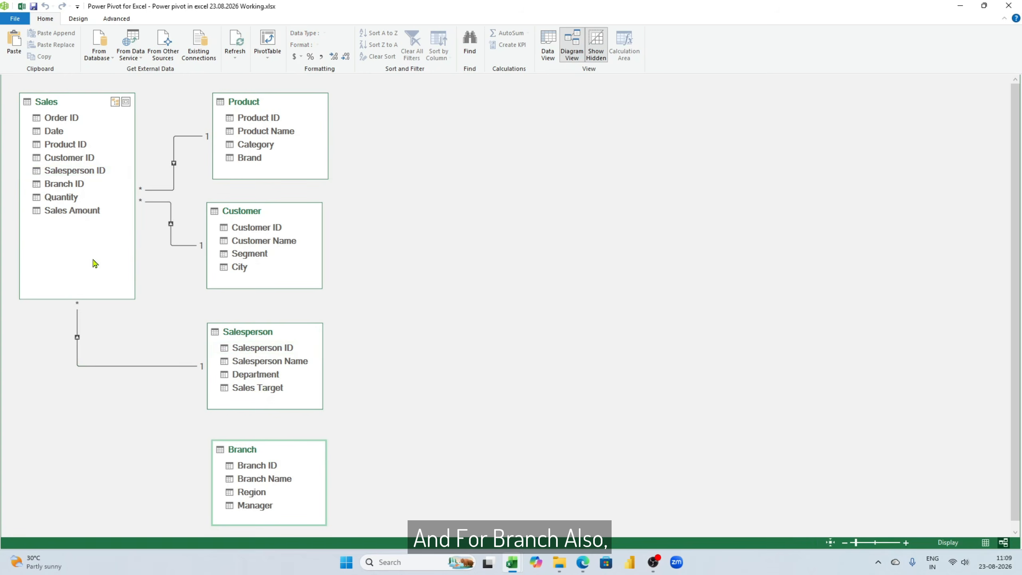
drag(73, 189, 270, 475)
drag(81, 119, 789, 189)
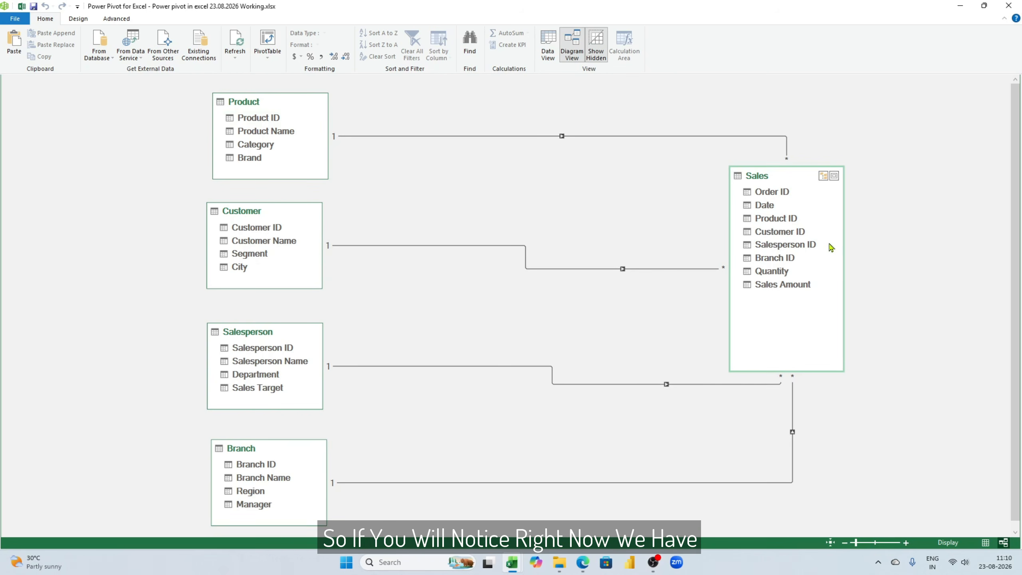
drag(787, 182, 786, 219)
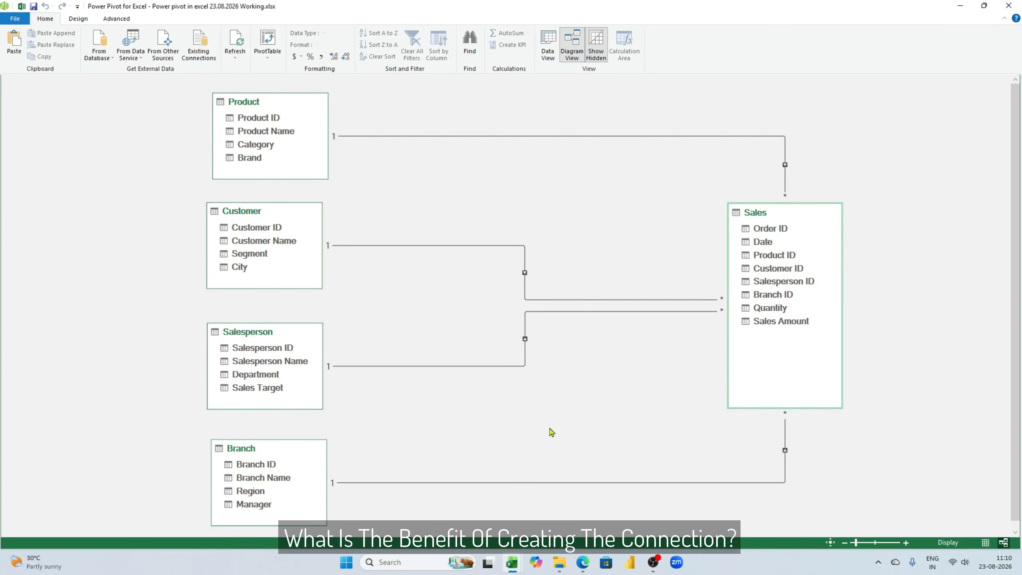
Create a PivotTable from the data model on a new worksheet and close the Power Pivot window.
click(267, 40)
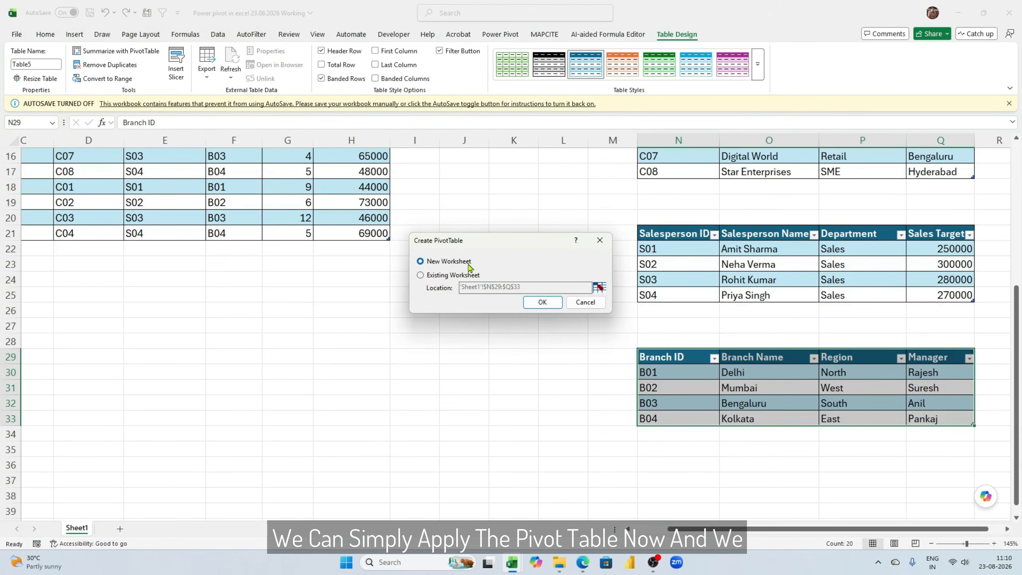
click(543, 302)
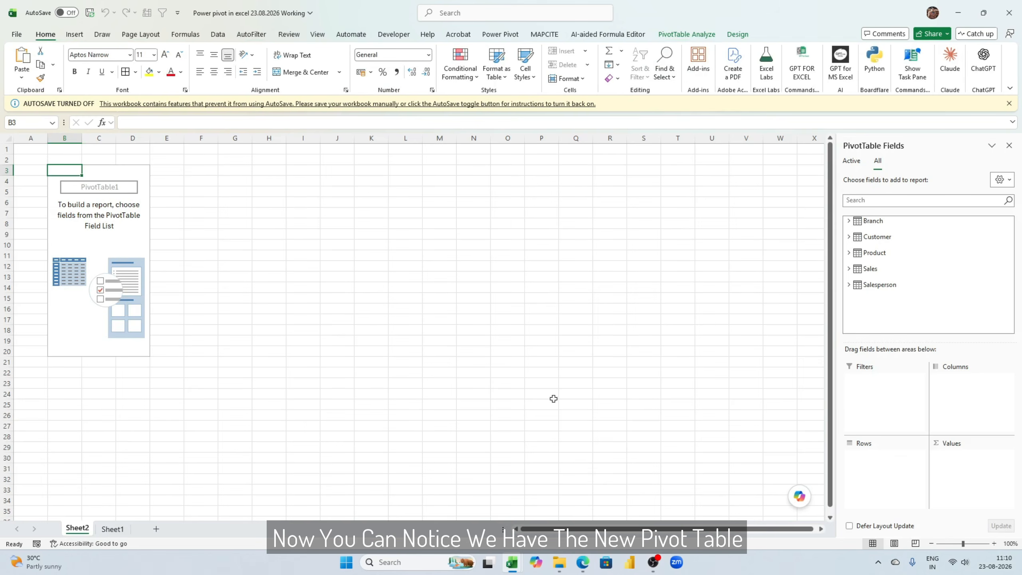
mouse_move(512, 562)
click(570, 519)
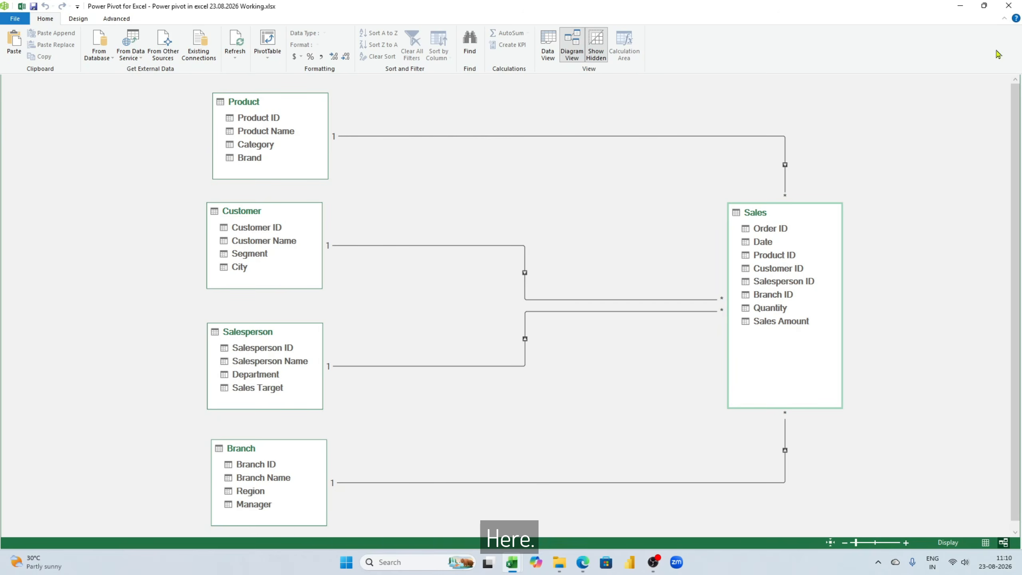
key(alt+F4)
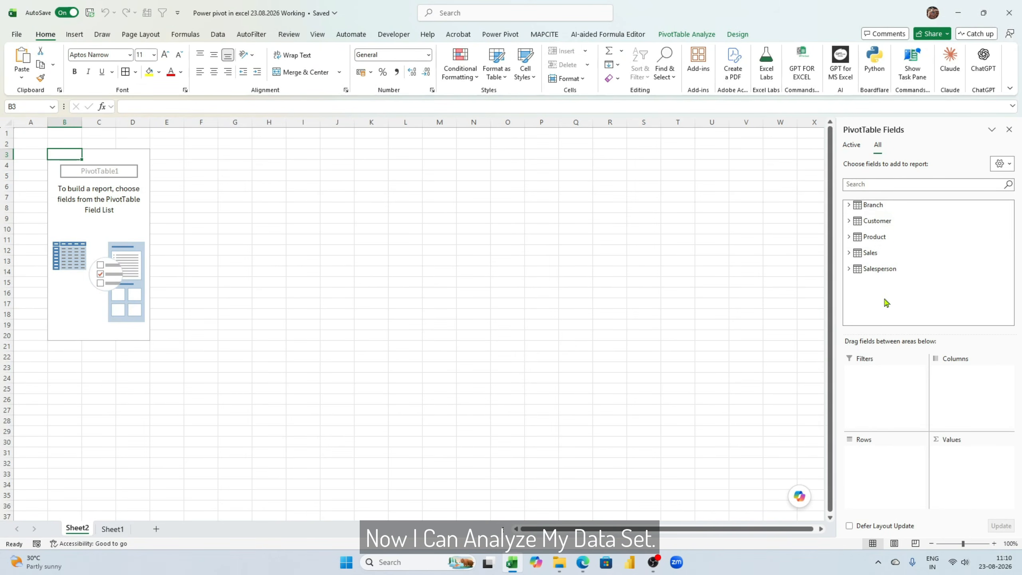
Add Sales Amount from the Sales table to the PivotTable values as a sum.
click(849, 252)
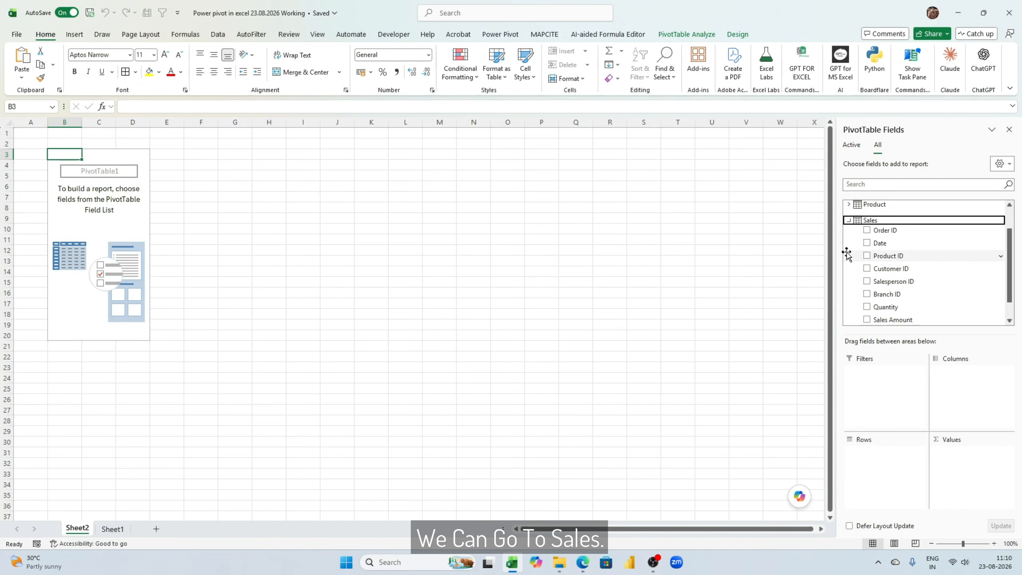
drag(904, 296, 964, 475)
scroll(280, 340, up, 7)
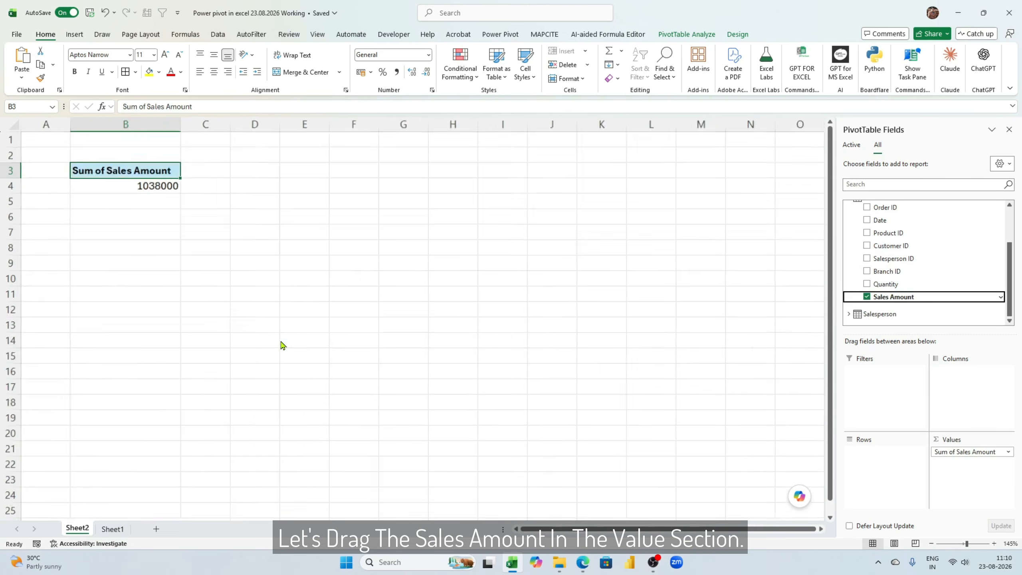
scroll(911, 289, up, 2)
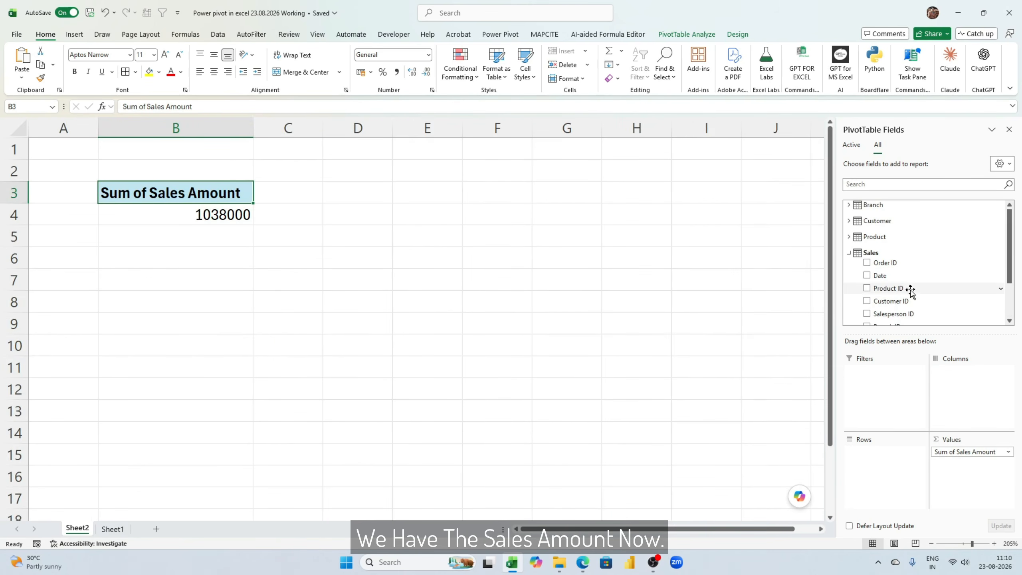
Add Customer Name to the PivotTable rows and place Branch Name above it as the outer row field.
click(849, 221)
drag(935, 249, 901, 453)
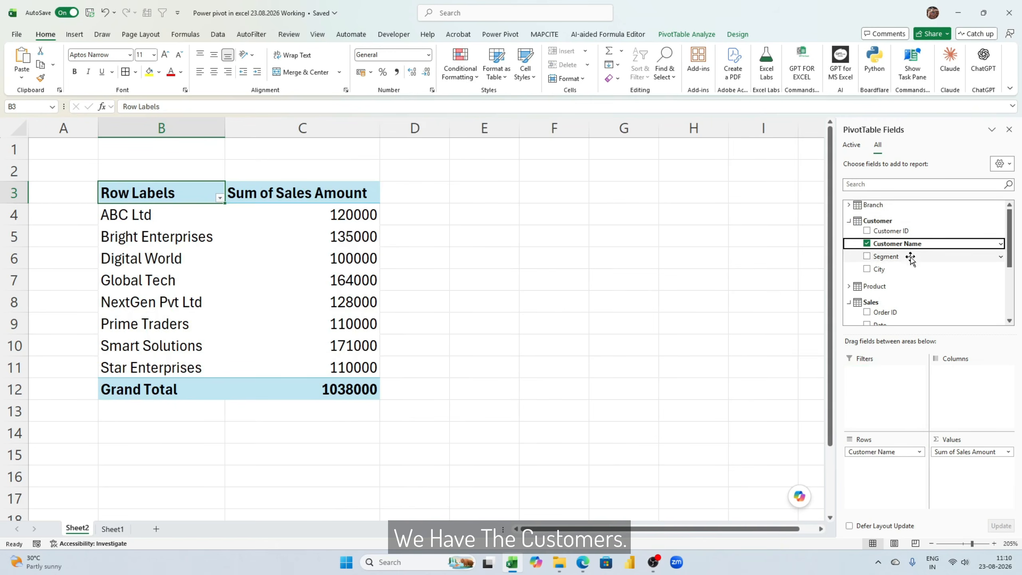
scroll(911, 242, up, 2)
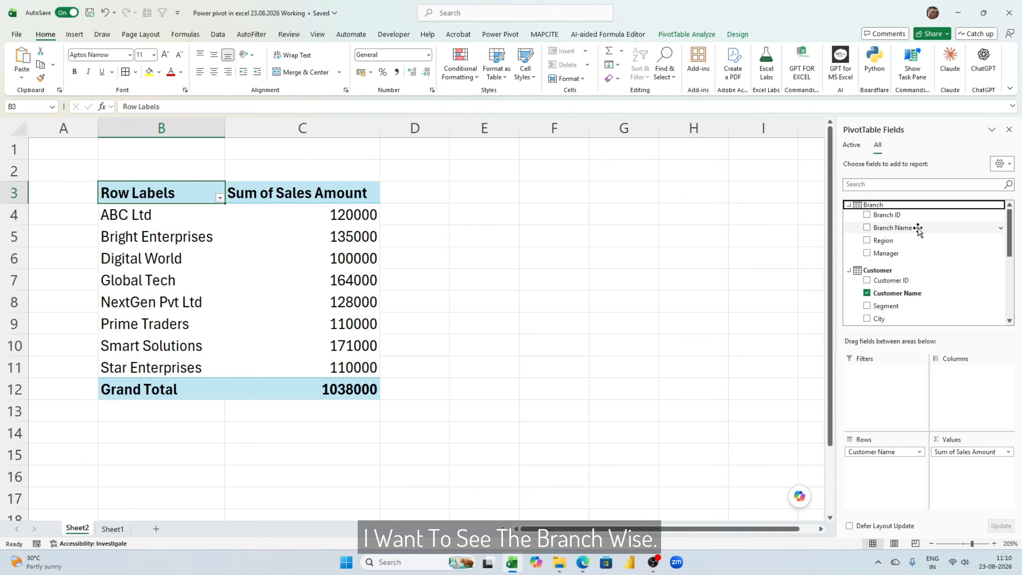
drag(918, 228, 874, 450)
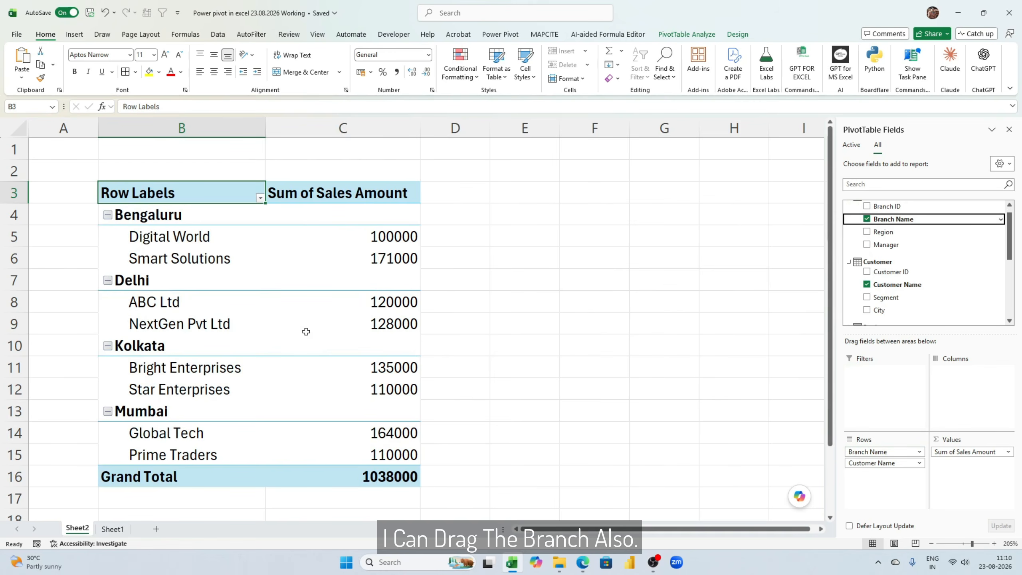
Add Product Name from the Product table to the PivotTable columns.
scroll(916, 274, down, 2)
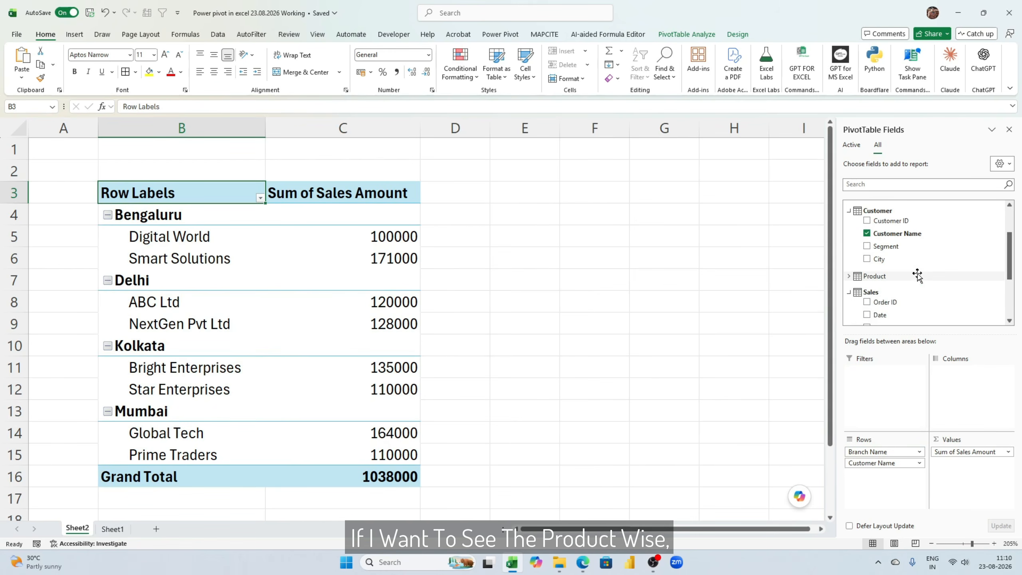
click(848, 276)
drag(905, 293, 963, 382)
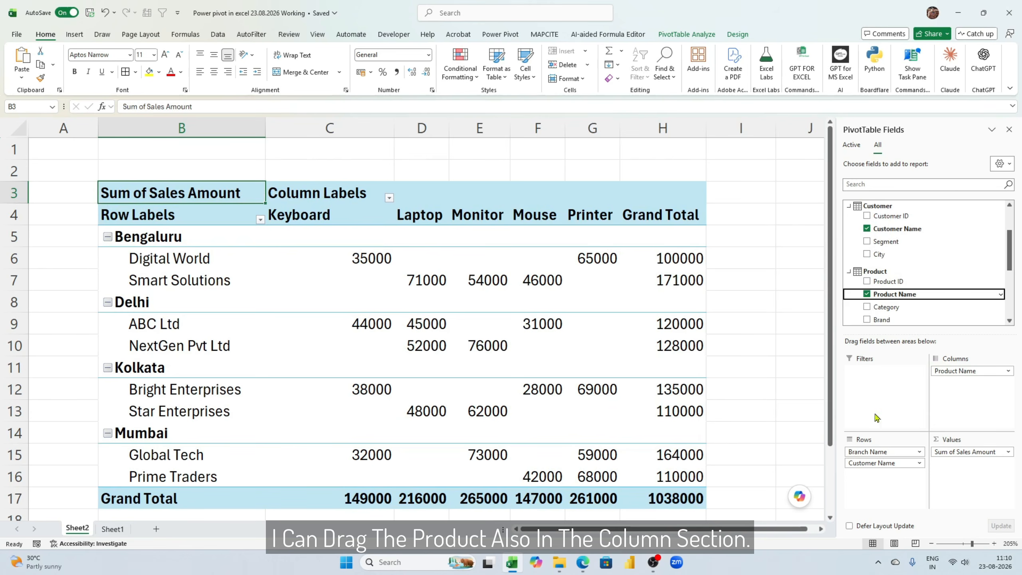
Examine the PivotTable summary by branch, customer and product, including its blank cells.
click(326, 307)
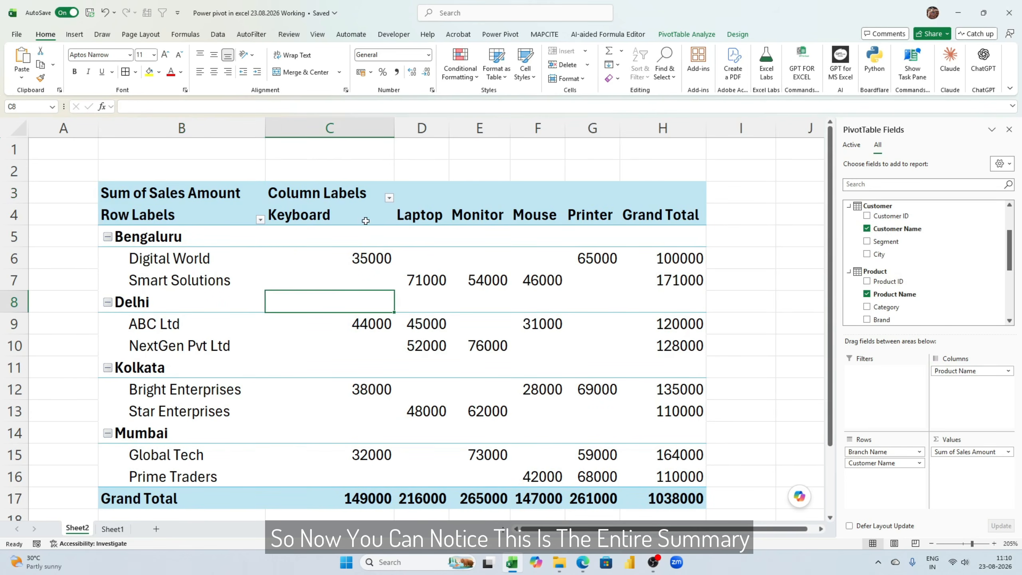
click(209, 186)
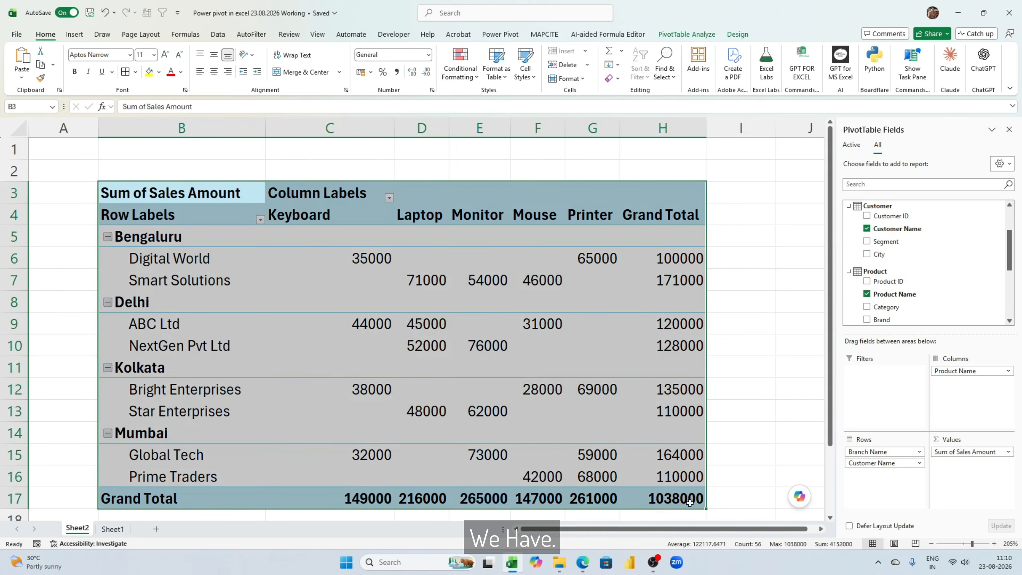
mouse_move(670, 480)
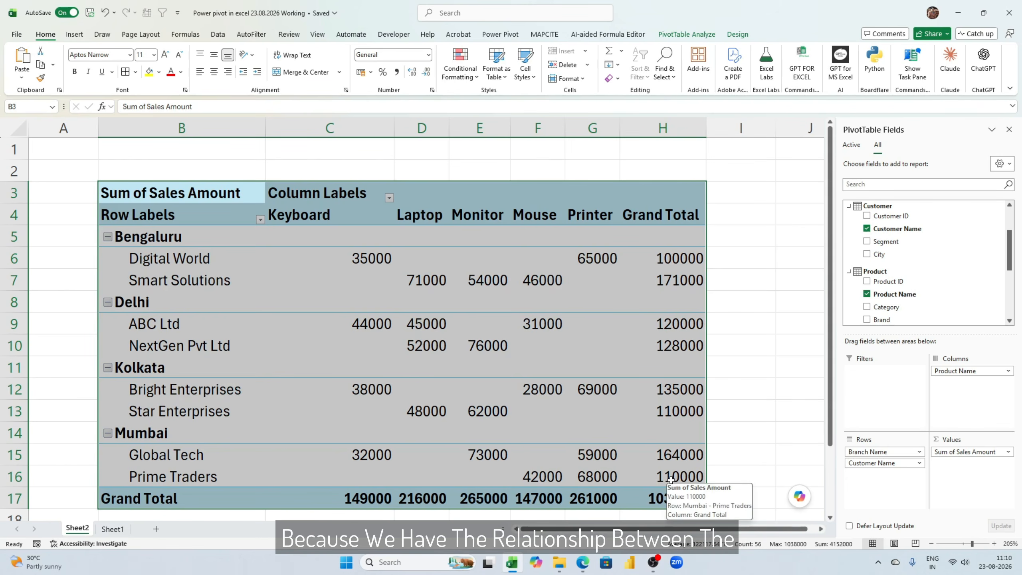
click(412, 264)
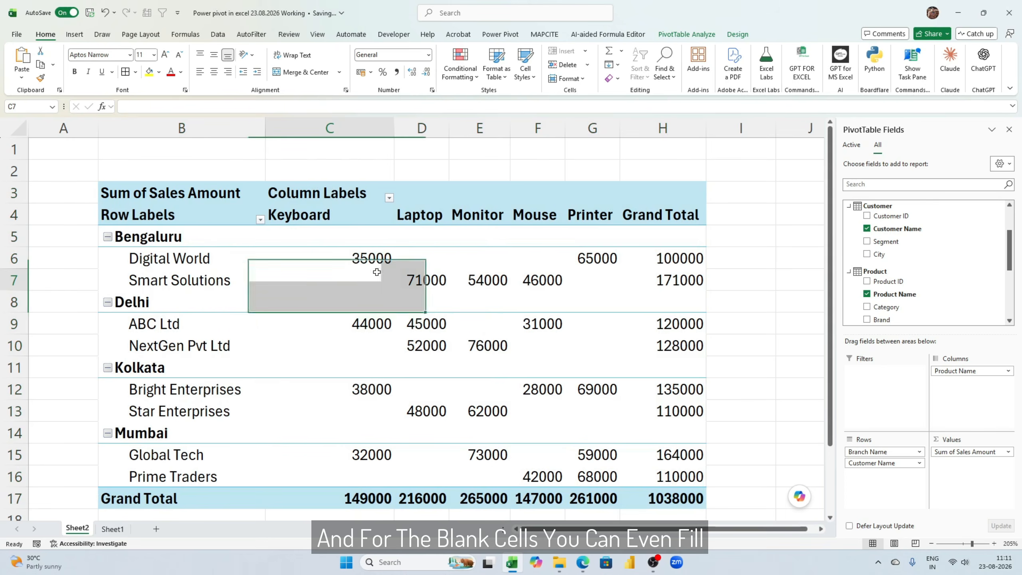
click(575, 252)
drag(430, 258, 530, 259)
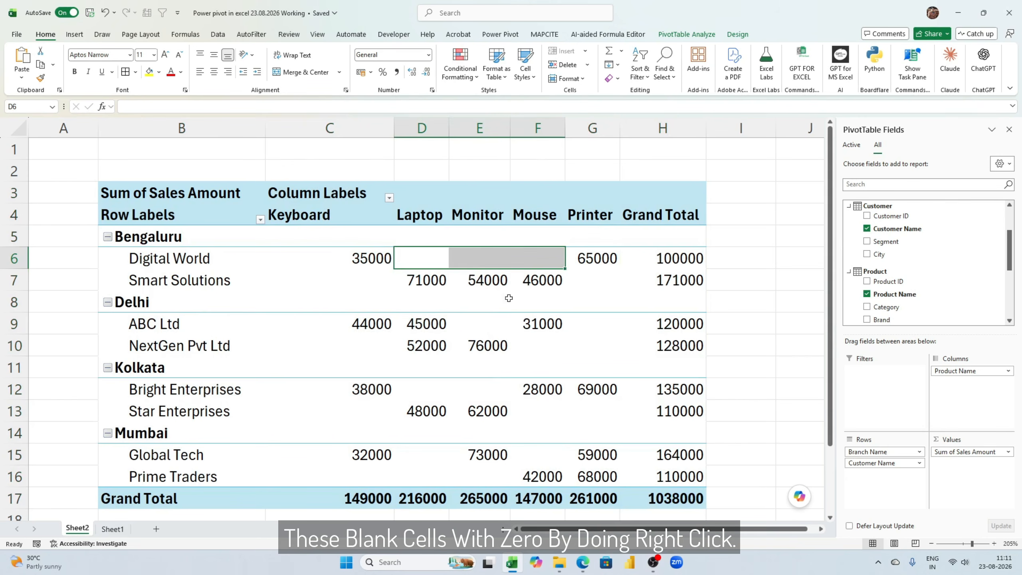
Set the PivotTable options to show 0 for empty cells.
click(363, 280)
right_click(365, 283)
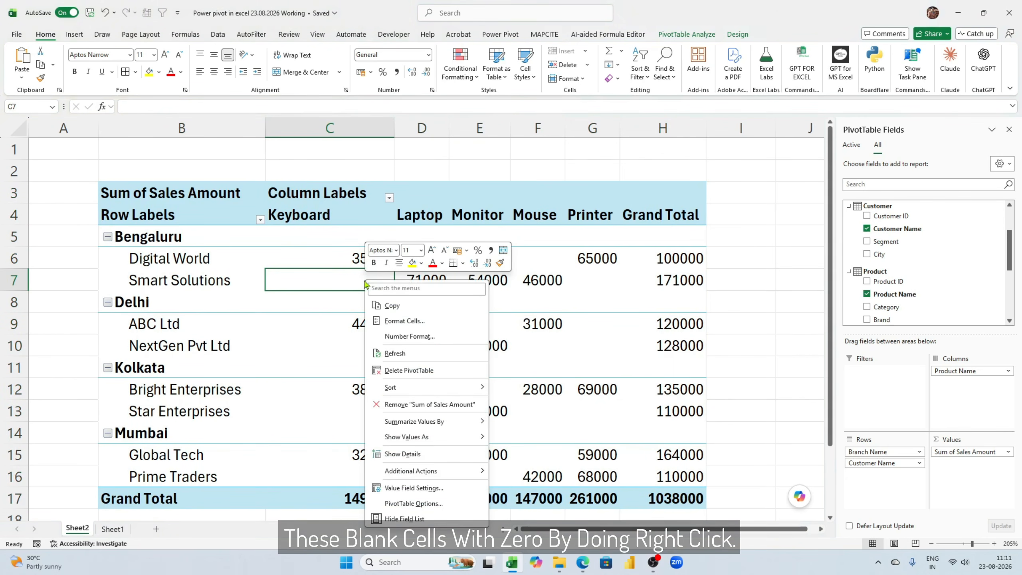
click(426, 503)
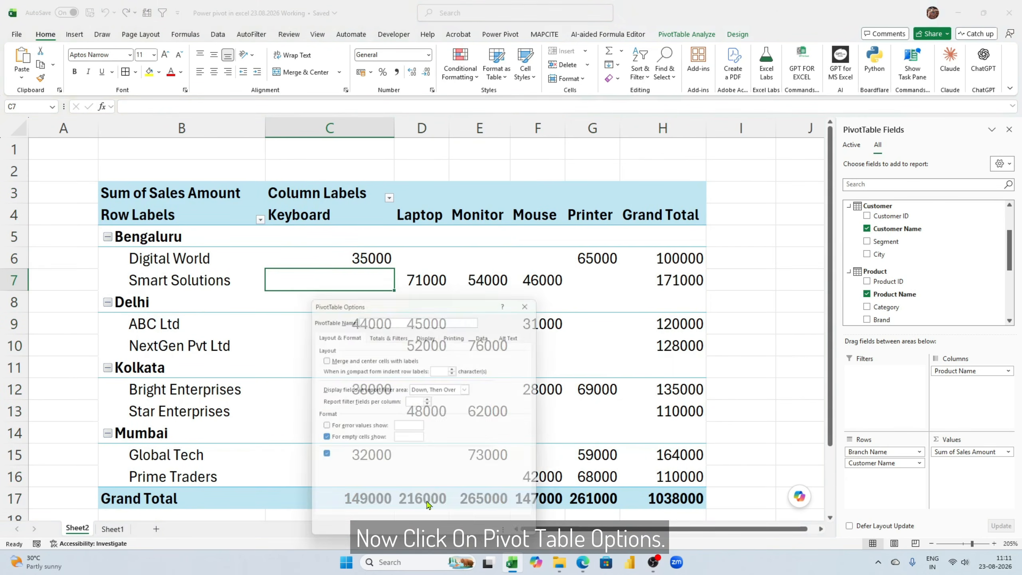
click(421, 439)
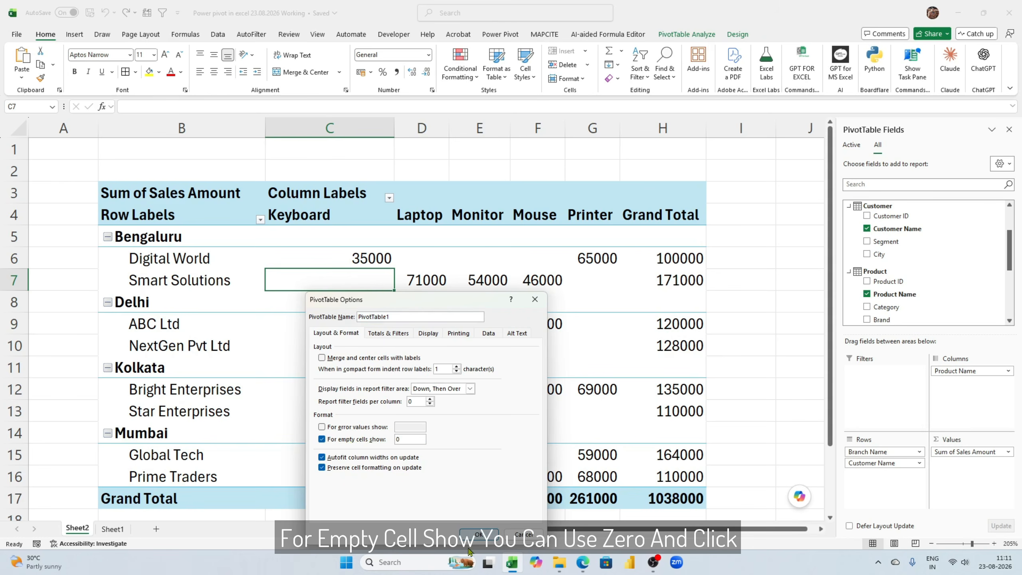
click(476, 535)
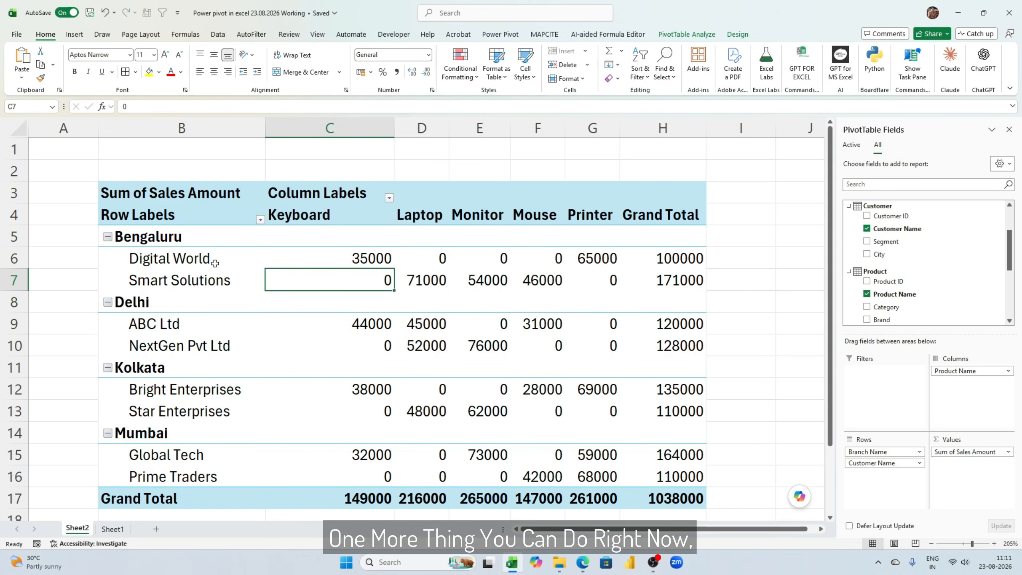
Change the PivotTable report layout to tabular form so Customer Name gets its own column.
drag(180, 264, 179, 283)
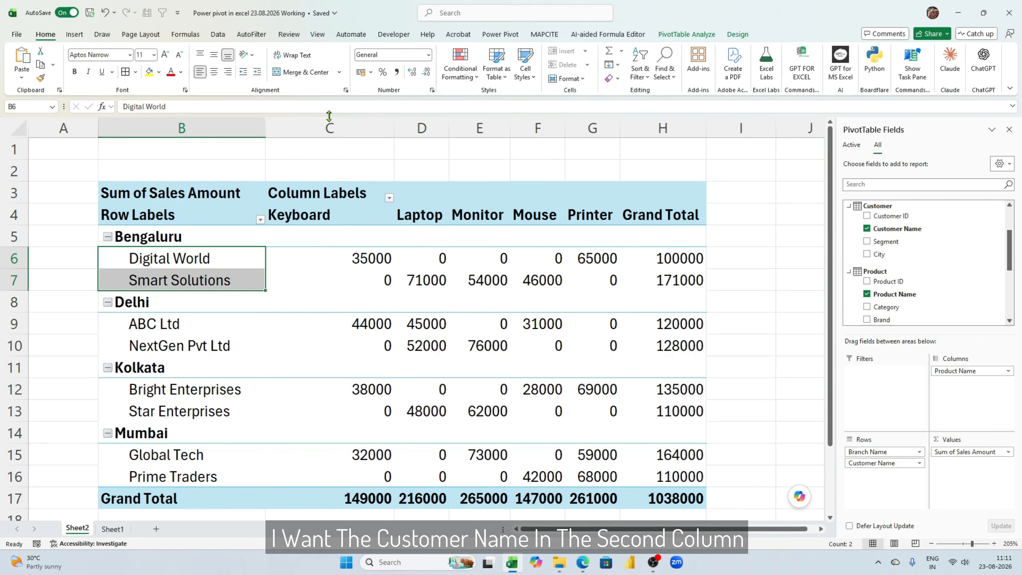
click(724, 35)
click(91, 83)
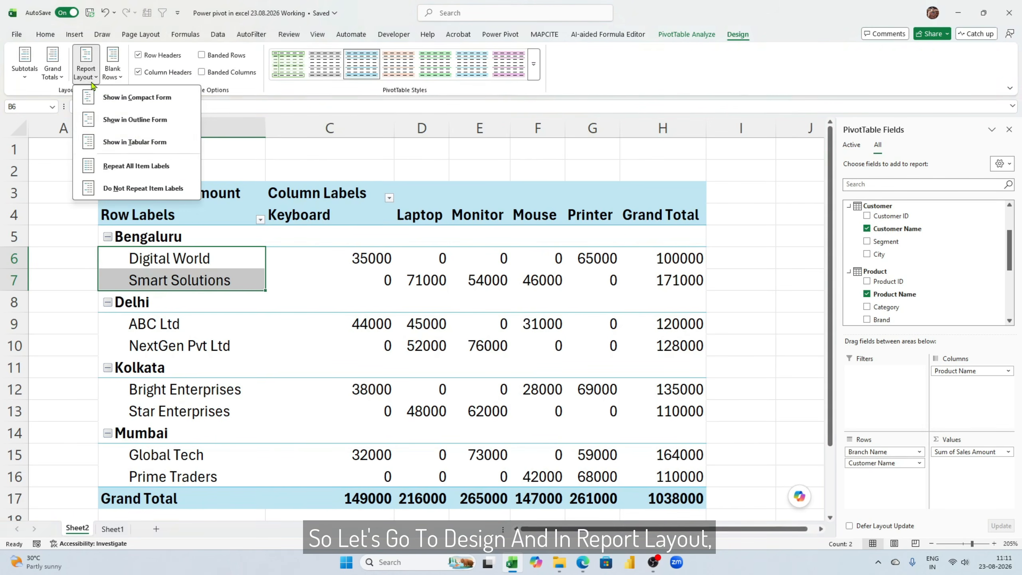
click(135, 141)
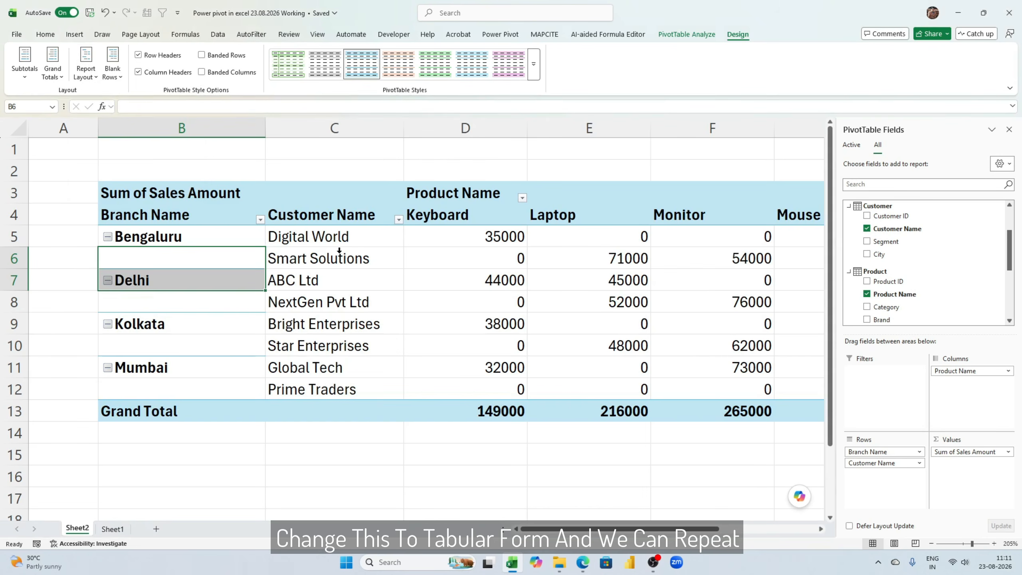
Repeat all item labels in the PivotTable so every customer row carries its branch name.
click(339, 250)
click(190, 265)
drag(198, 235, 198, 261)
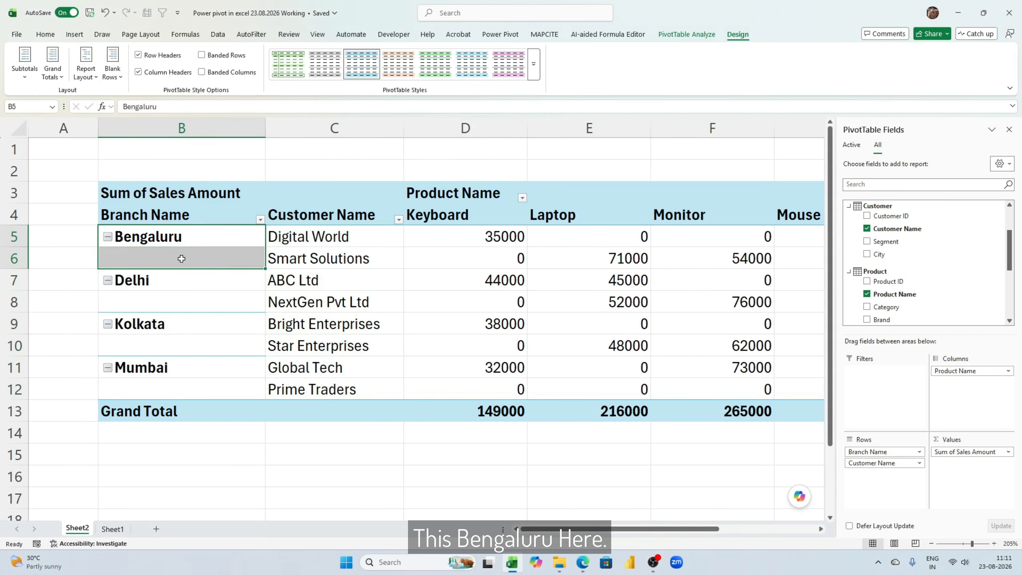
click(92, 77)
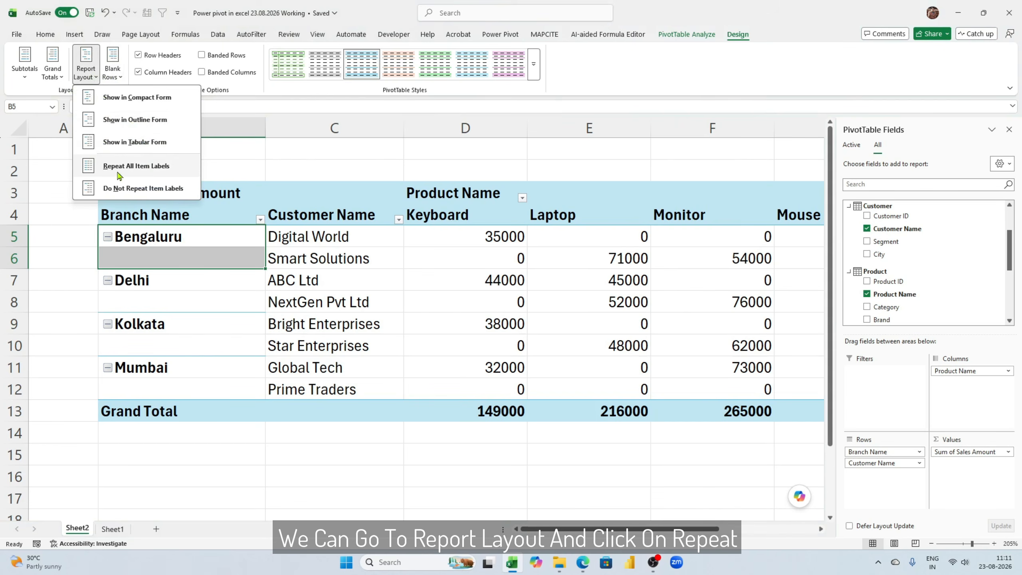
click(145, 173)
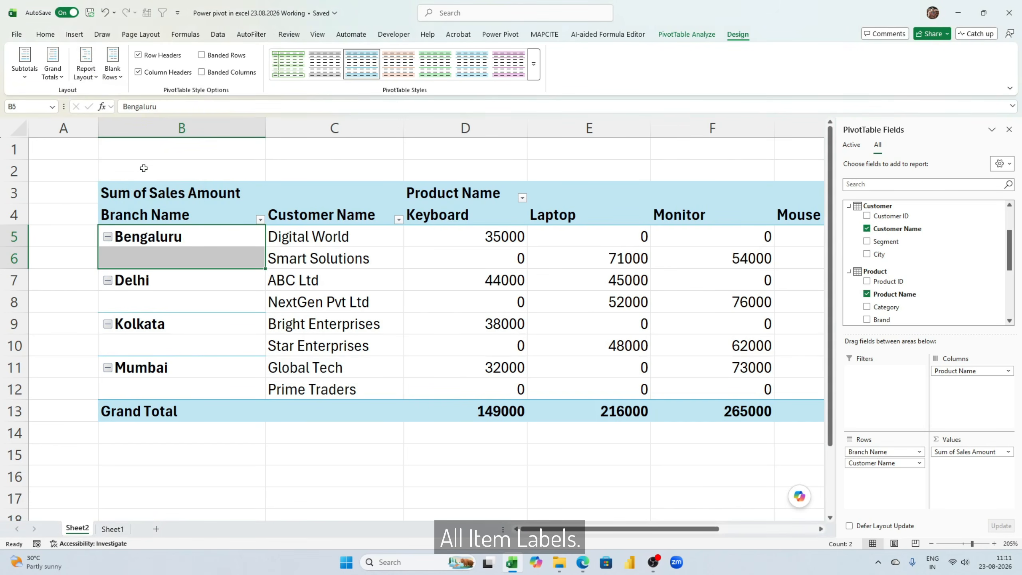
click(240, 345)
ctrl+scroll(530, 372, down, 4)
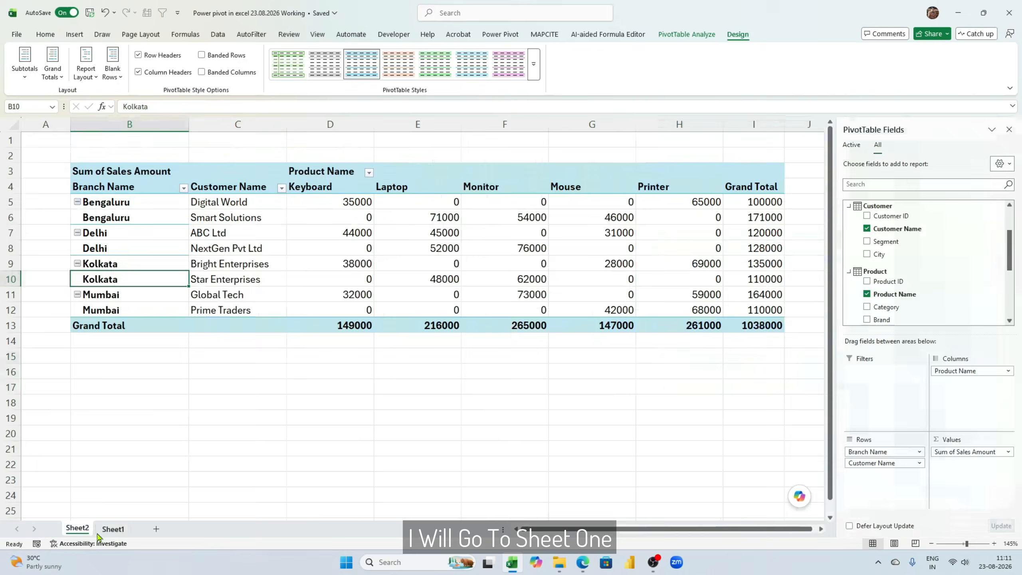
Open the Power Pivot data model from Sheet1 and create another PivotTable from it on a new worksheet.
click(110, 529)
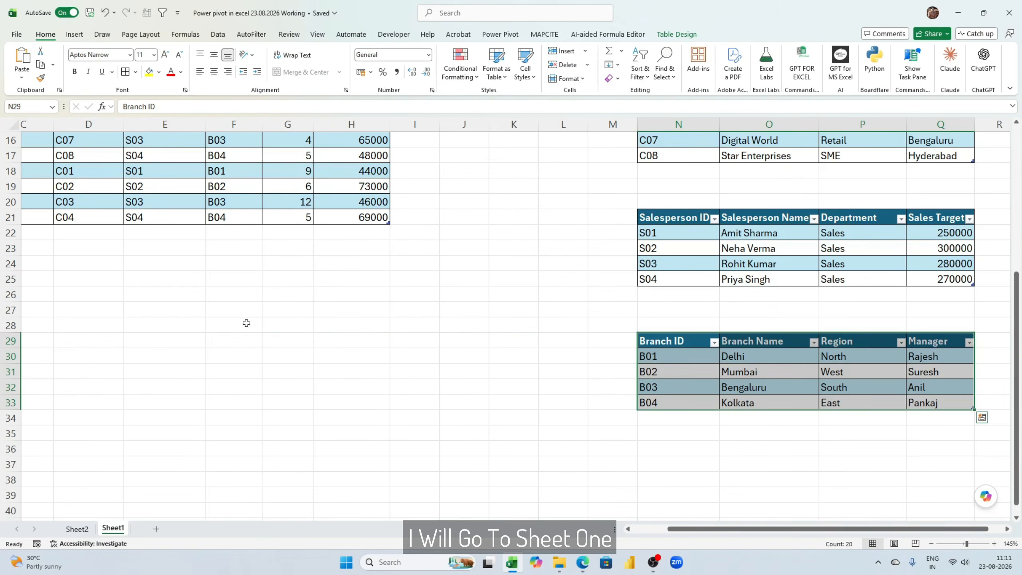
scroll(255, 202, up, 5)
click(500, 35)
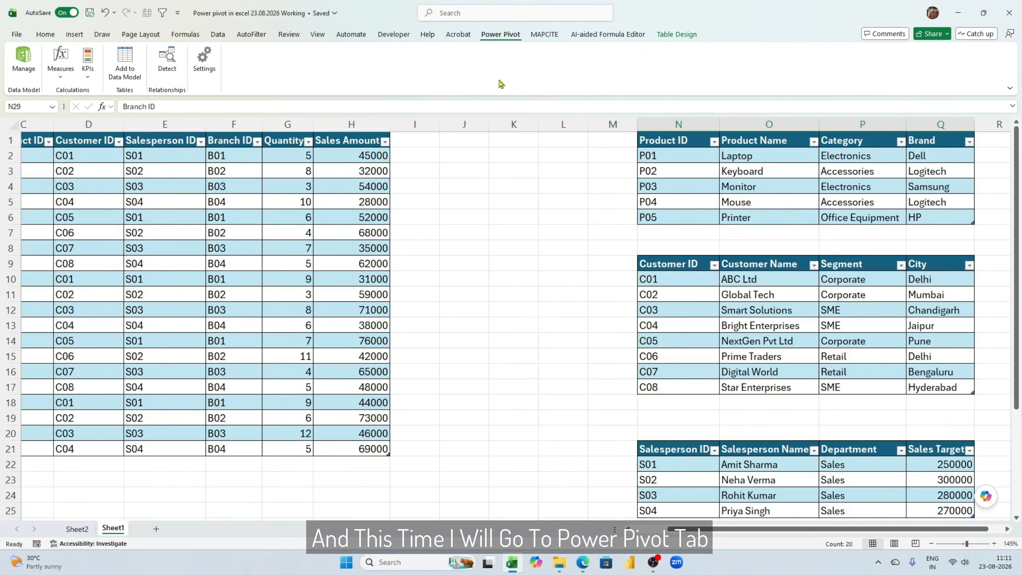
click(25, 63)
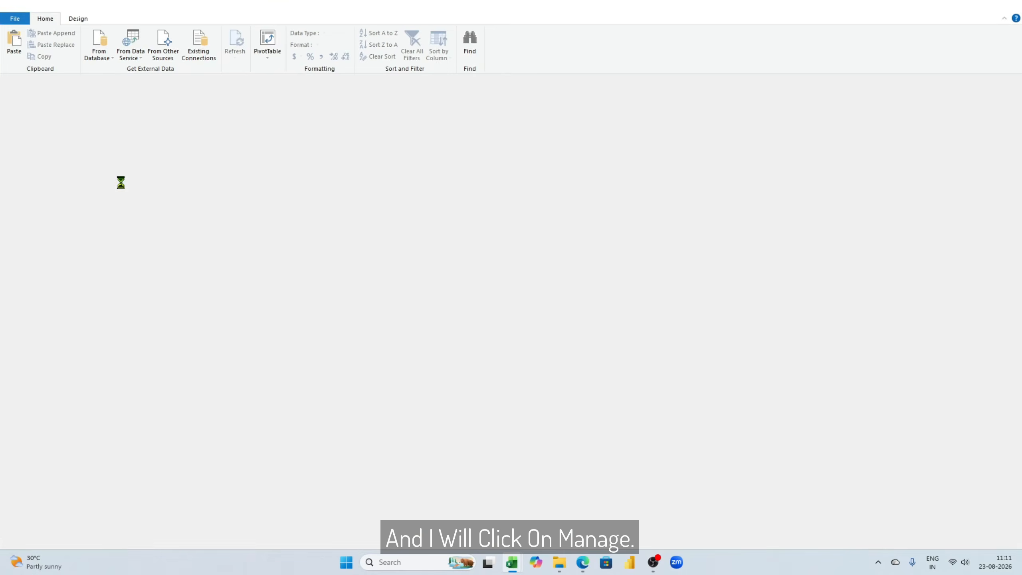
click(267, 41)
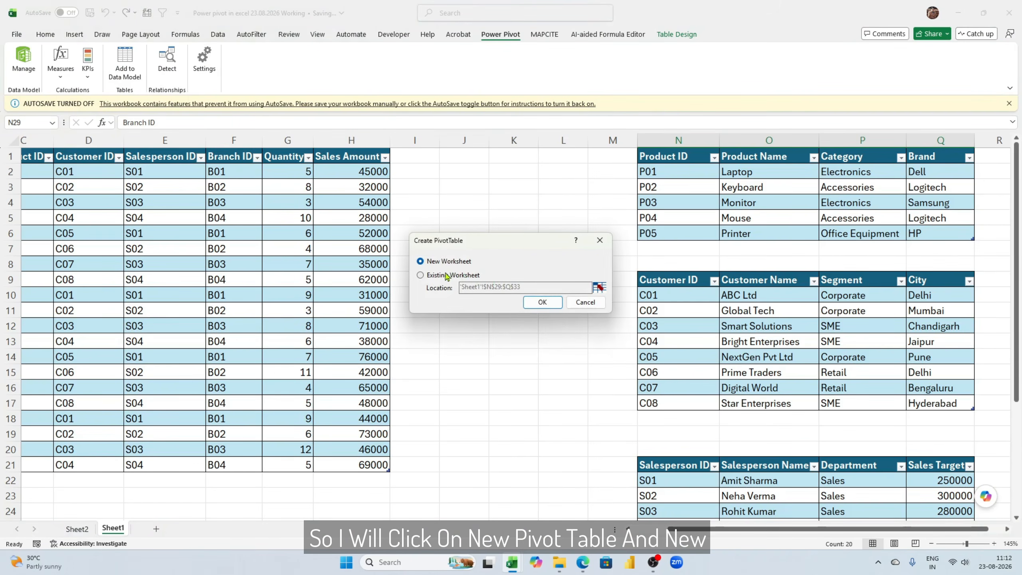
click(542, 301)
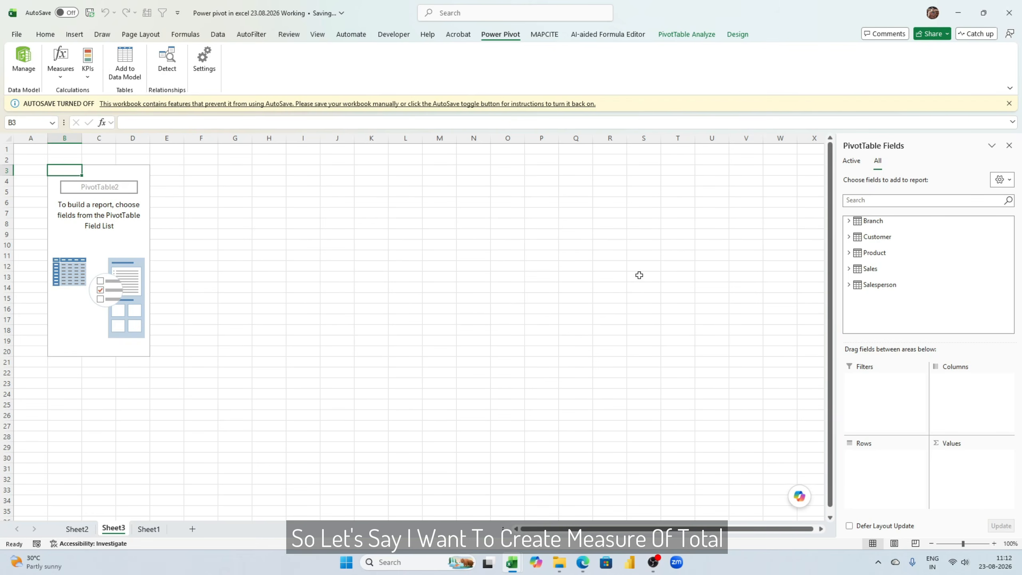
Expand the Sales fields, start a new measure in the Sales table and name it Total Sales.
click(870, 268)
scroll(908, 278, down, 1)
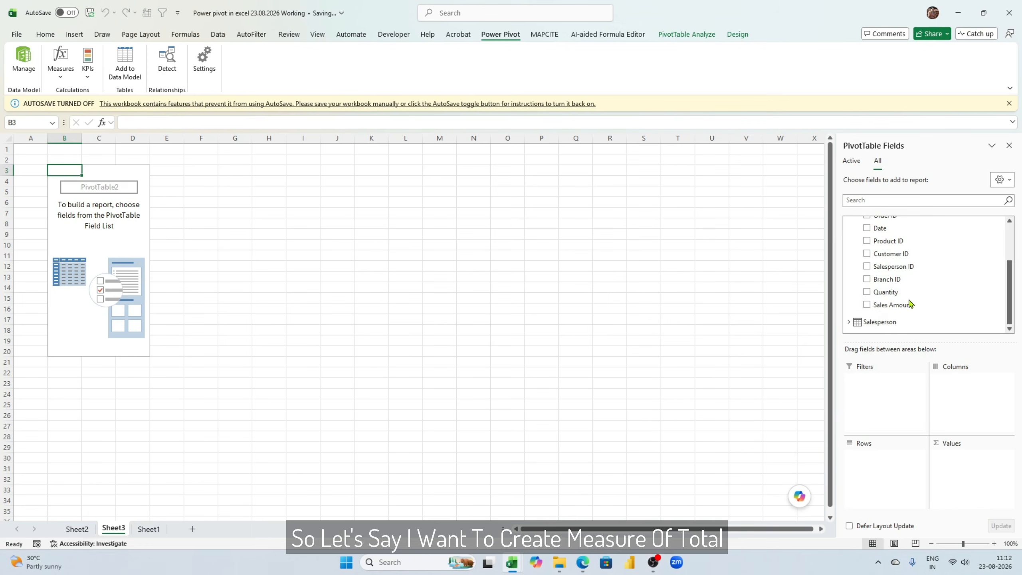
scroll(890, 308, up, 1)
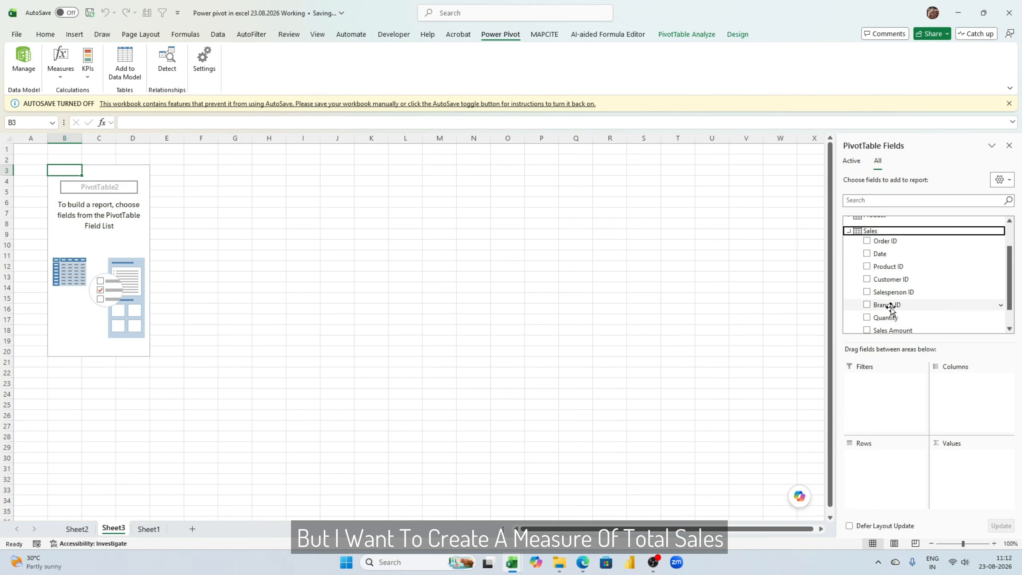
scroll(891, 307, down, 1)
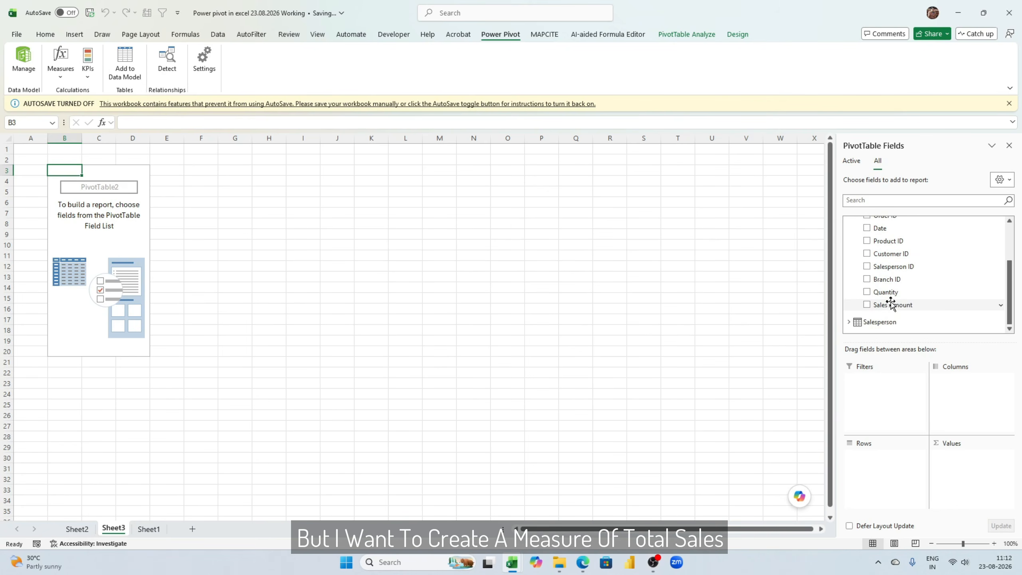
scroll(923, 292, up, 2)
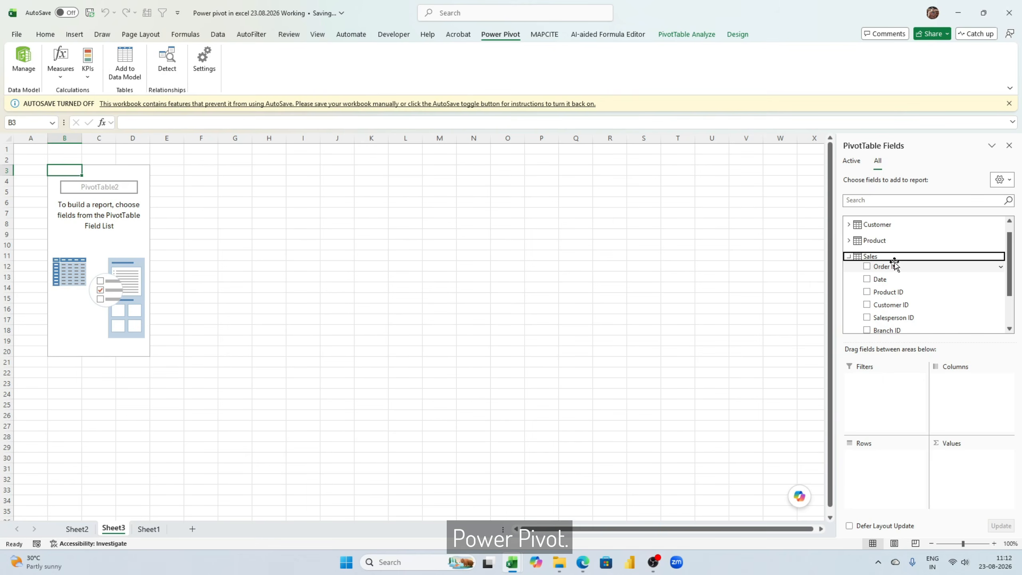
click(60, 66)
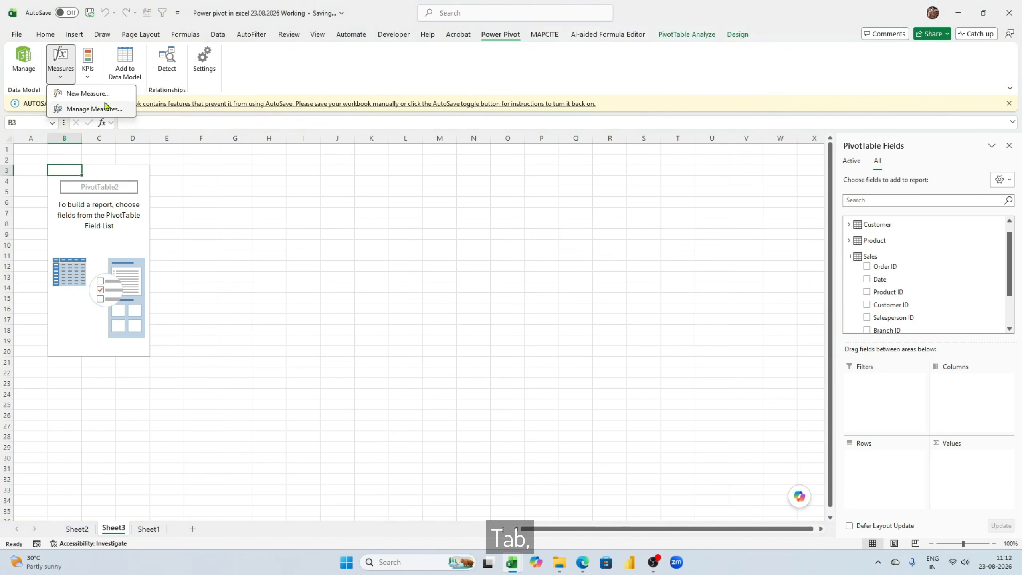
click(88, 93)
click(462, 191)
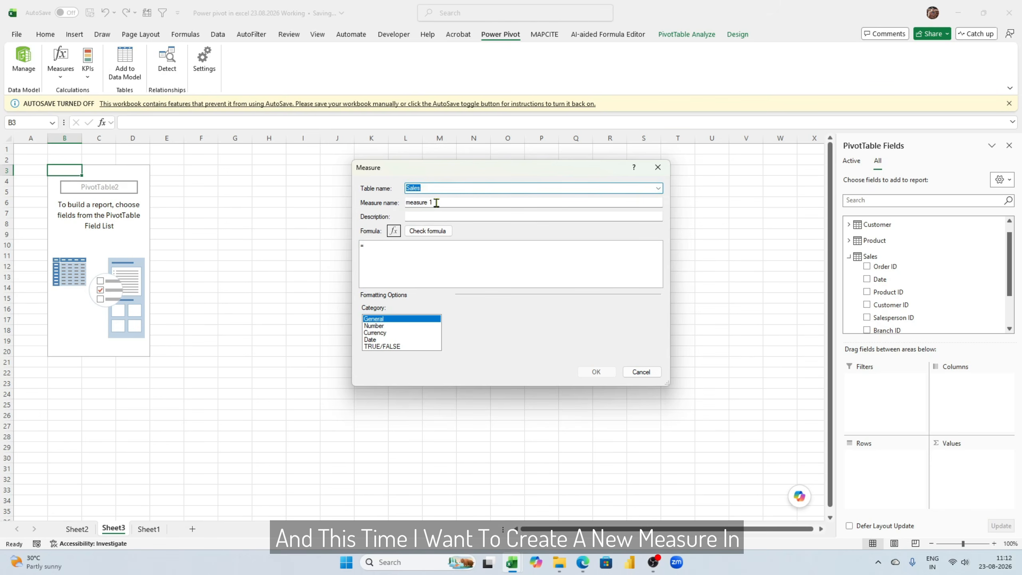
drag(437, 202, 407, 206)
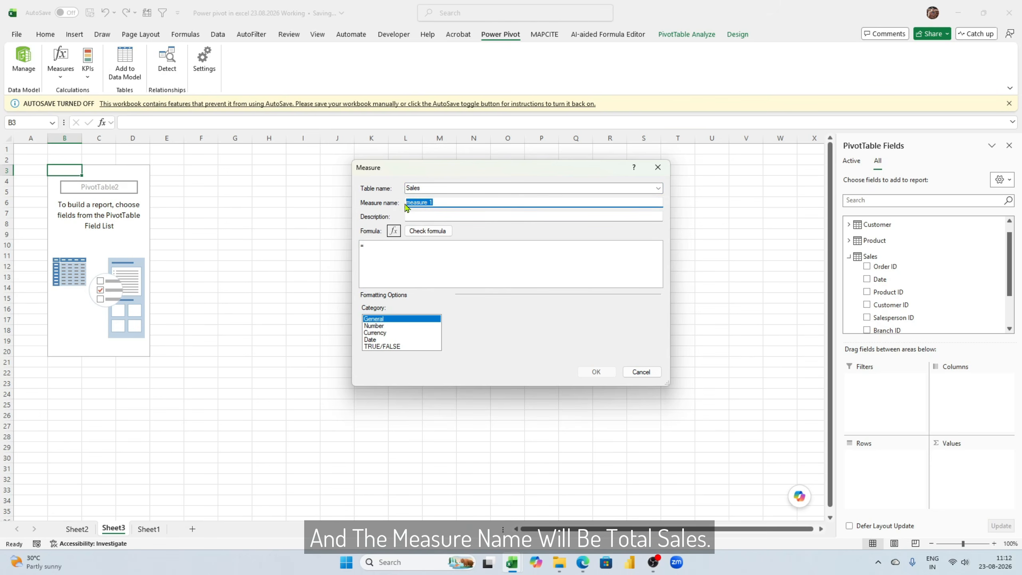
text(Total Sales)
Enter the measure formula =SUM(Sales[Sales Amount]).
click(436, 251)
text(SUM)
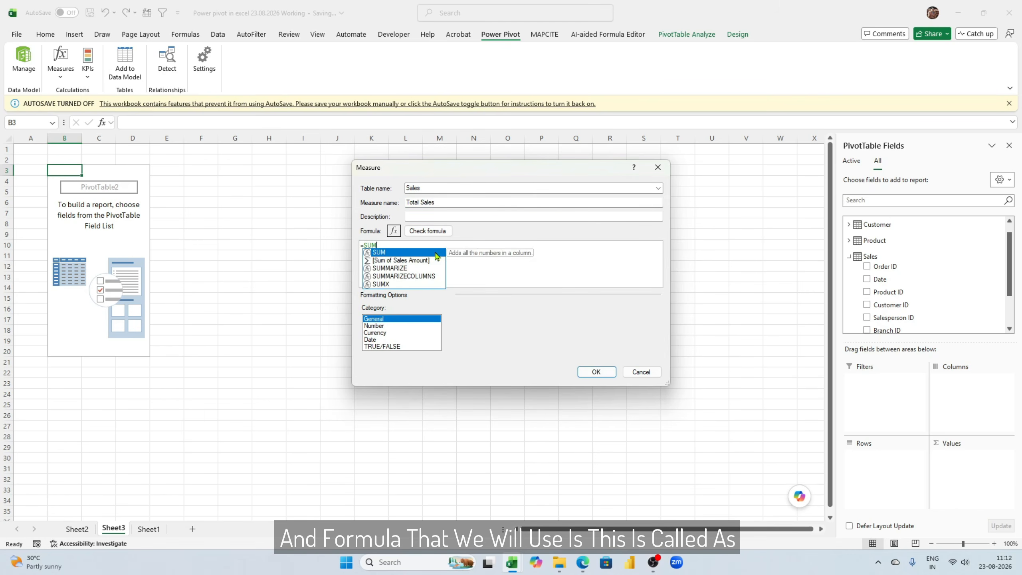
text(()
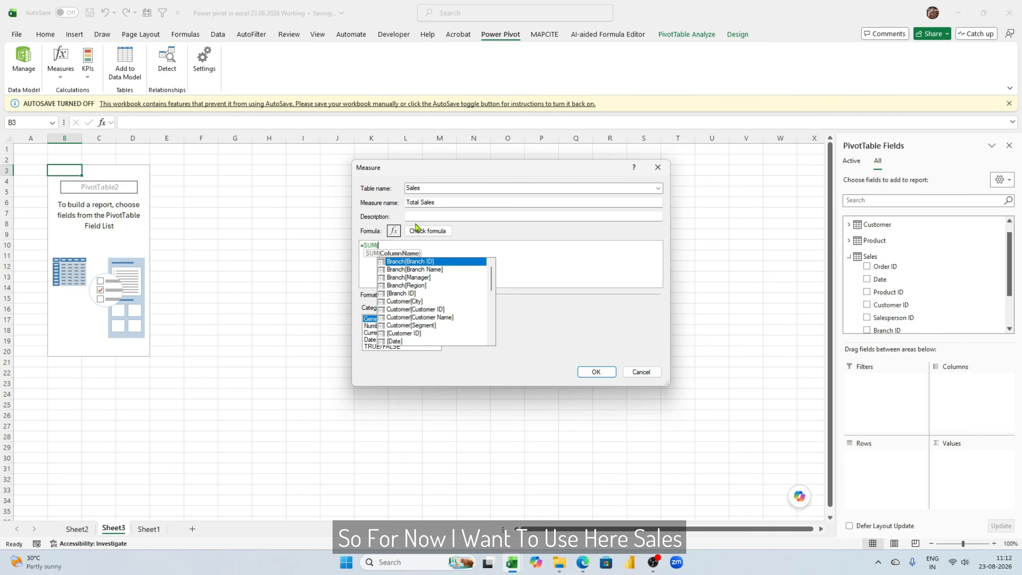
text(SALES)
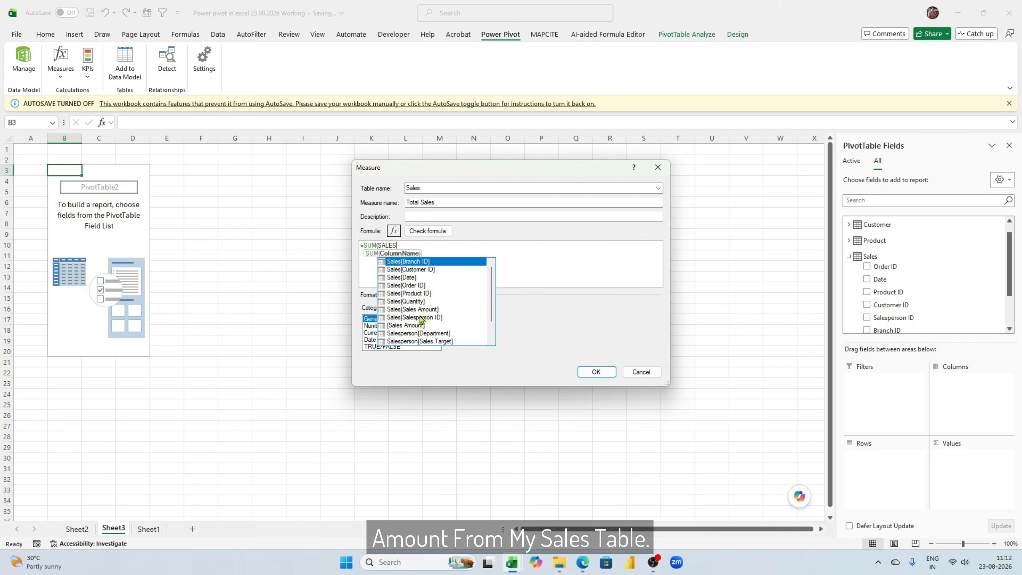
click(407, 309)
double_click(423, 309)
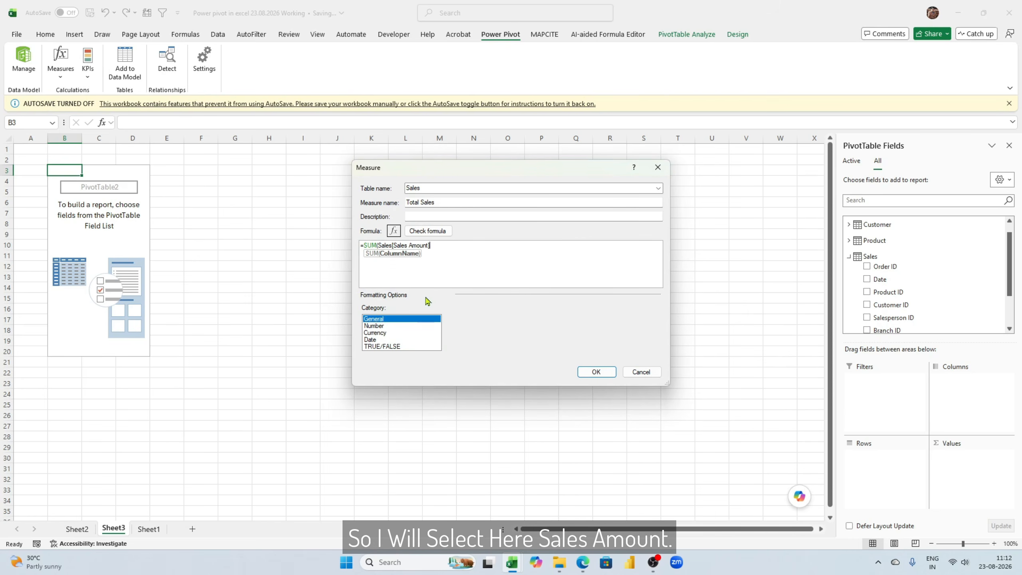
text())
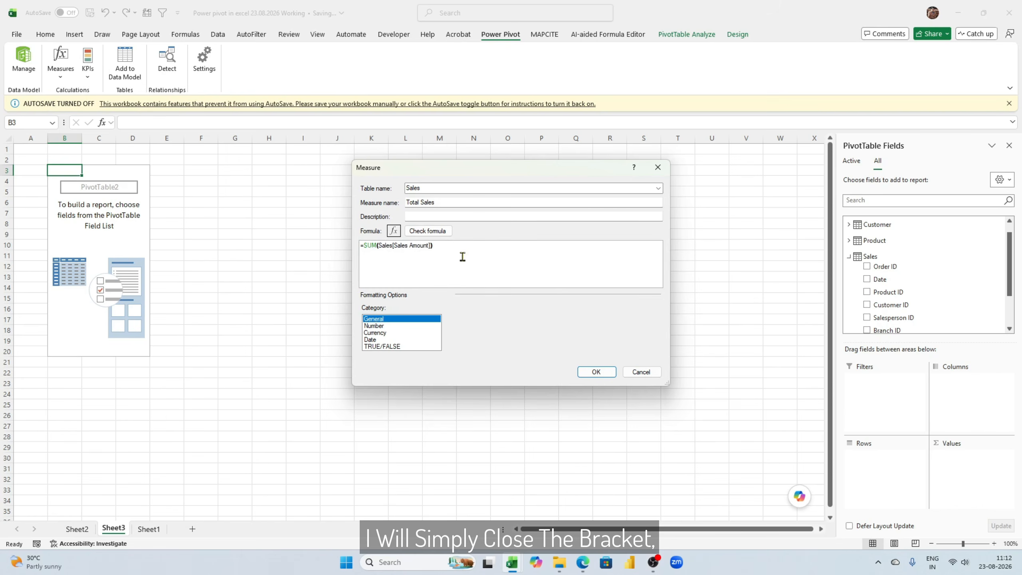
Check the Total Sales formula for errors, set its format category to Currency and create the measure.
click(446, 230)
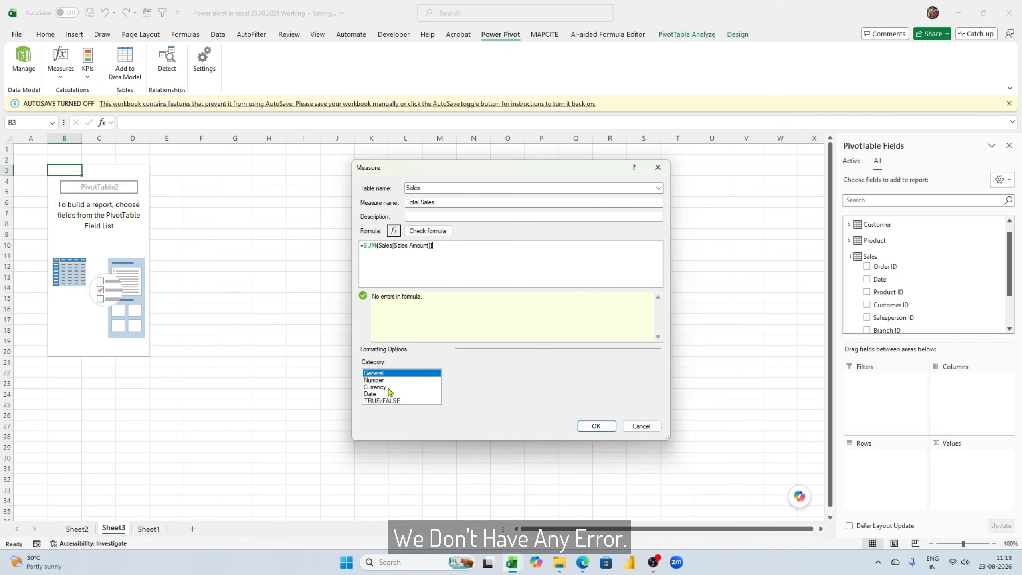
click(386, 387)
click(596, 426)
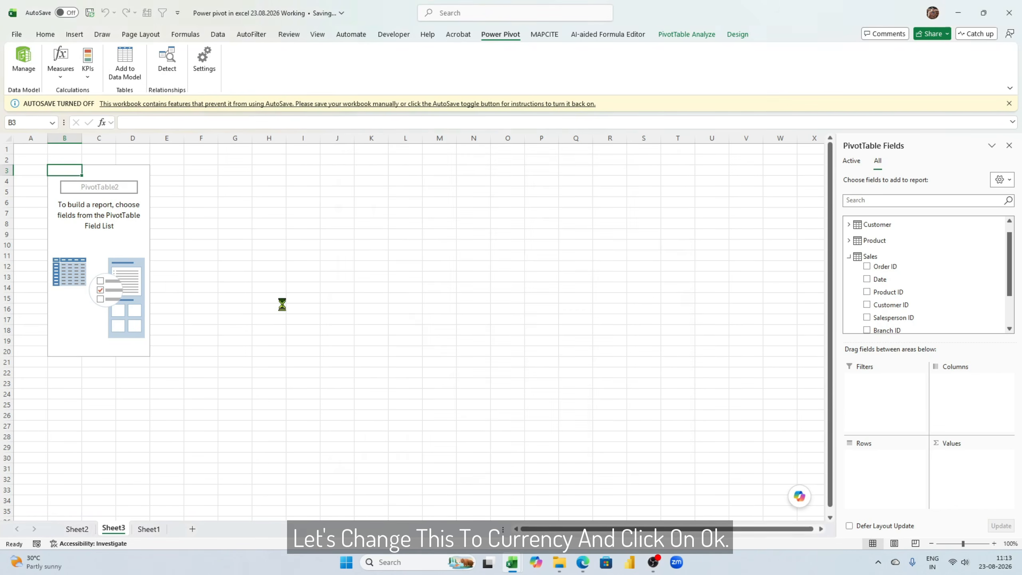
Add Salesperson Name from the Salesperson table to the PivotTable rows and review each salesperson's Total Sales.
scroll(176, 226, up, 6)
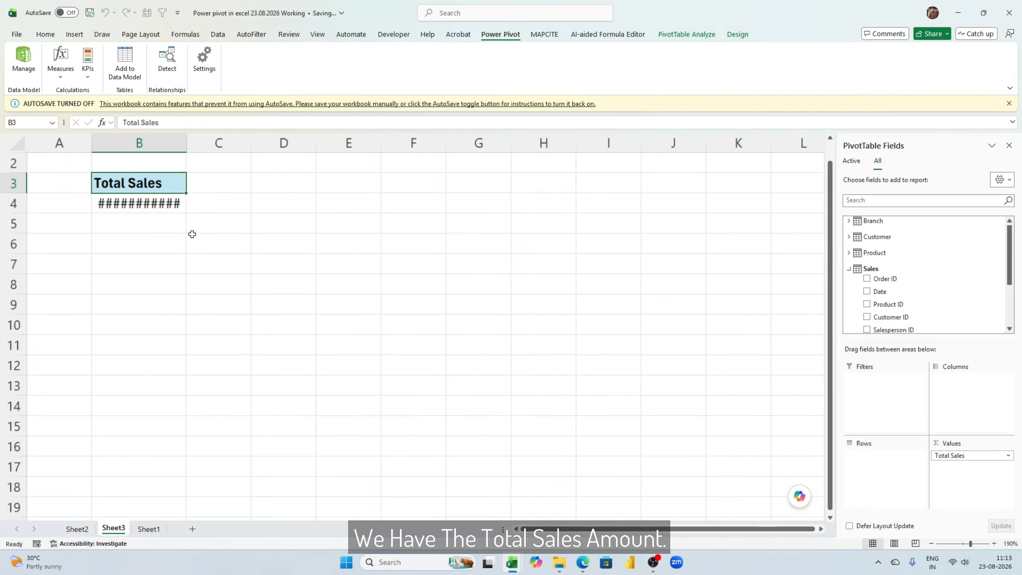
scroll(192, 234, up, 1)
scroll(187, 211, up, 1)
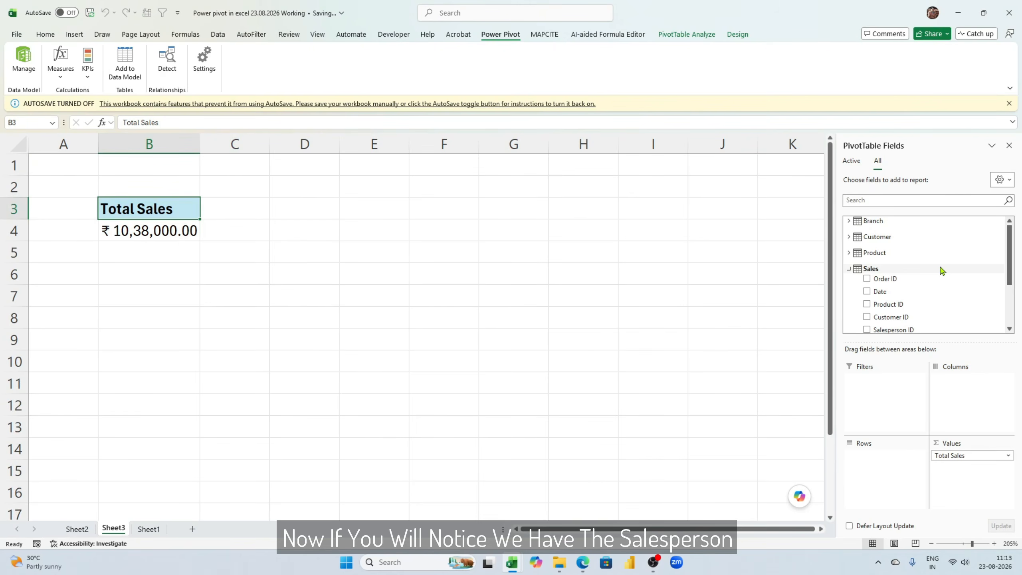
scroll(939, 270, down, 3)
click(939, 320)
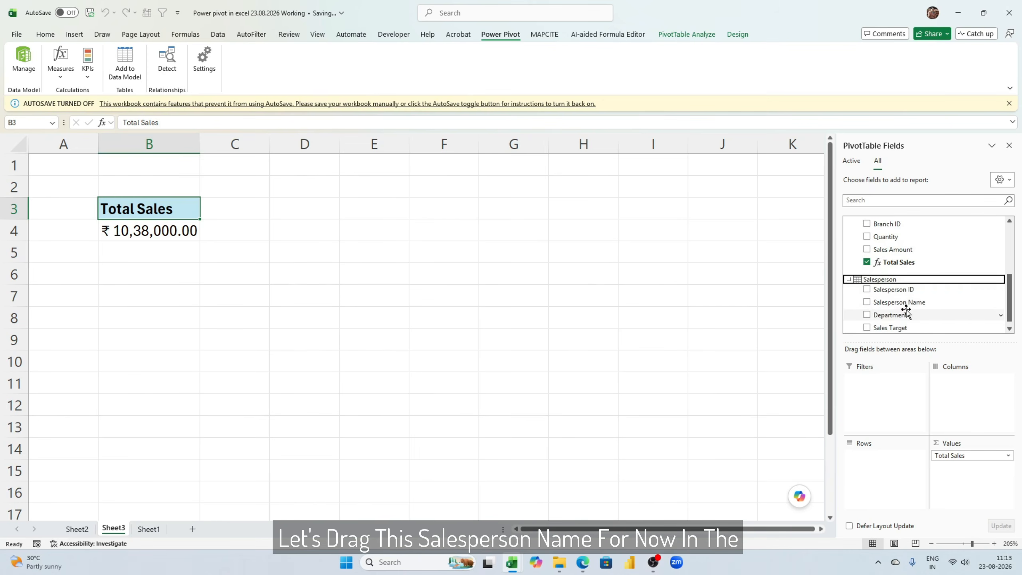
drag(913, 306, 877, 472)
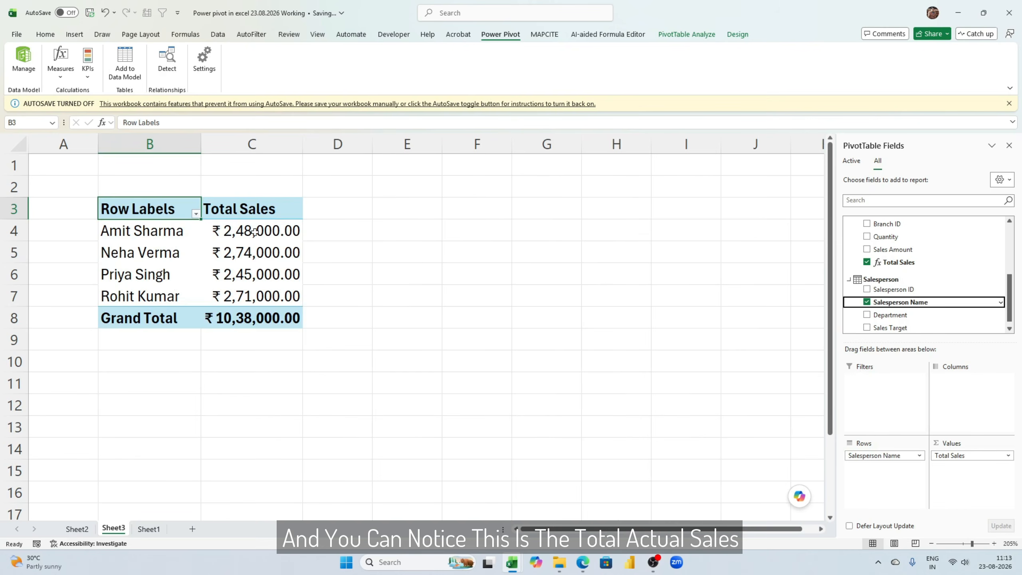
drag(254, 232, 257, 302)
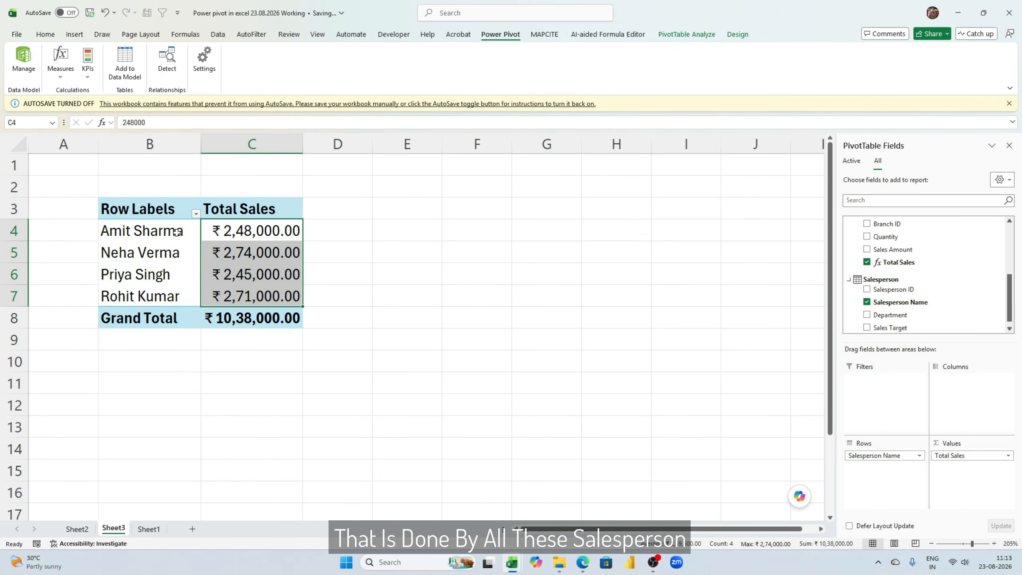
Review the salespeople and the Grand Total in the PivotTable, and remove Salesperson Name from the rows.
drag(183, 232, 181, 314)
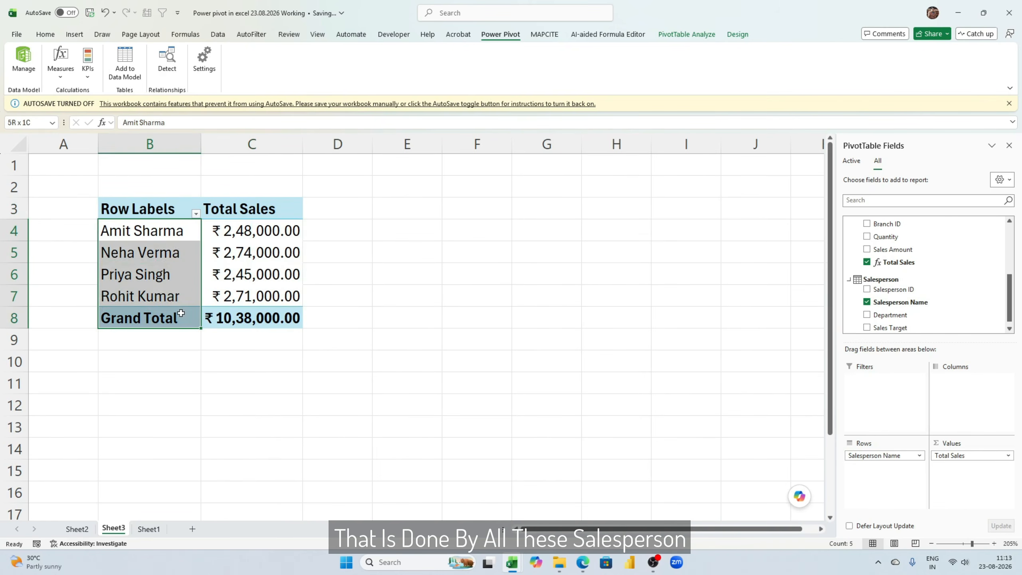
click(232, 311)
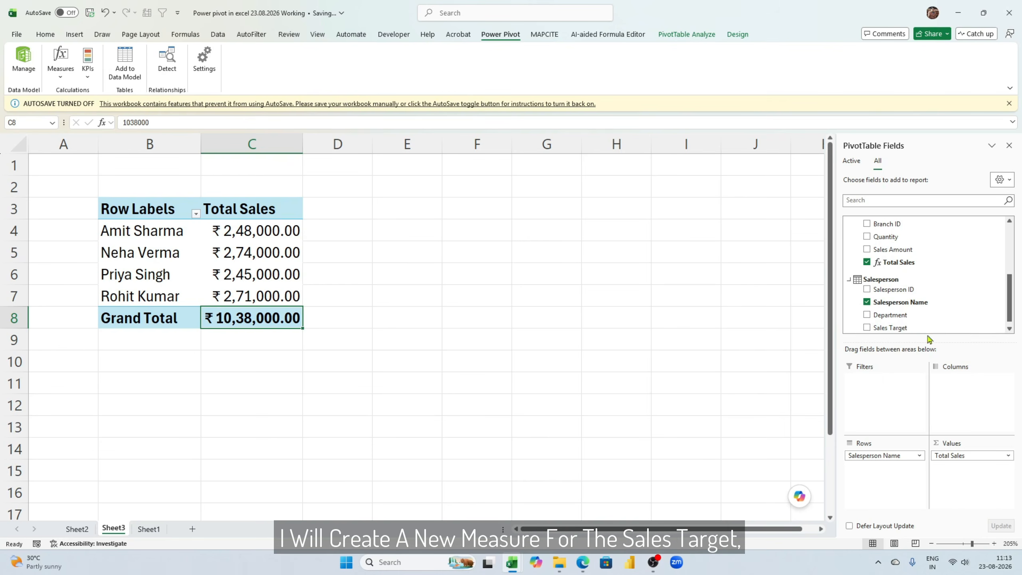
click(272, 250)
drag(885, 454, 887, 264)
Start a new measure in the Salesperson table and name it Total Target.
click(60, 67)
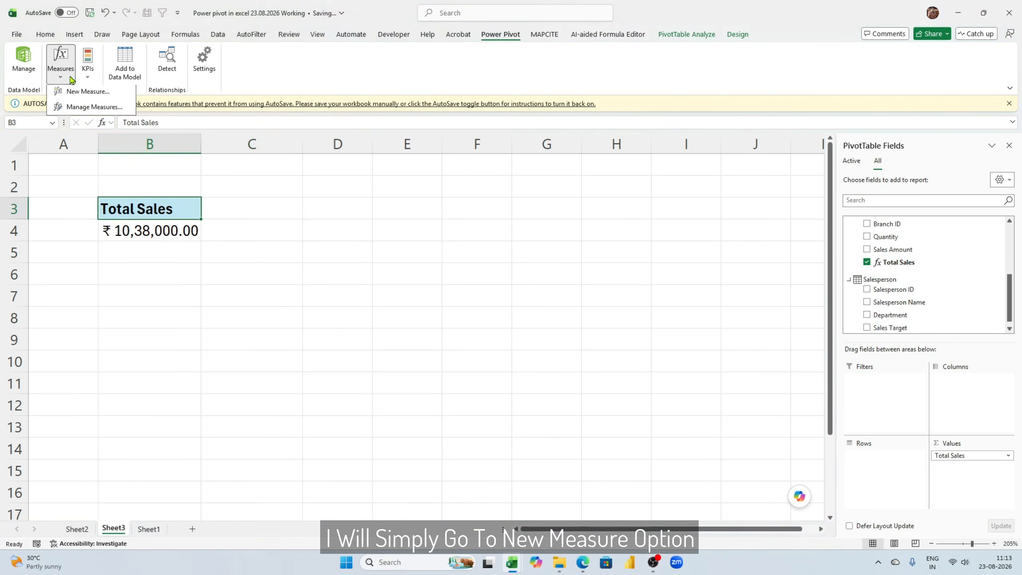
click(82, 92)
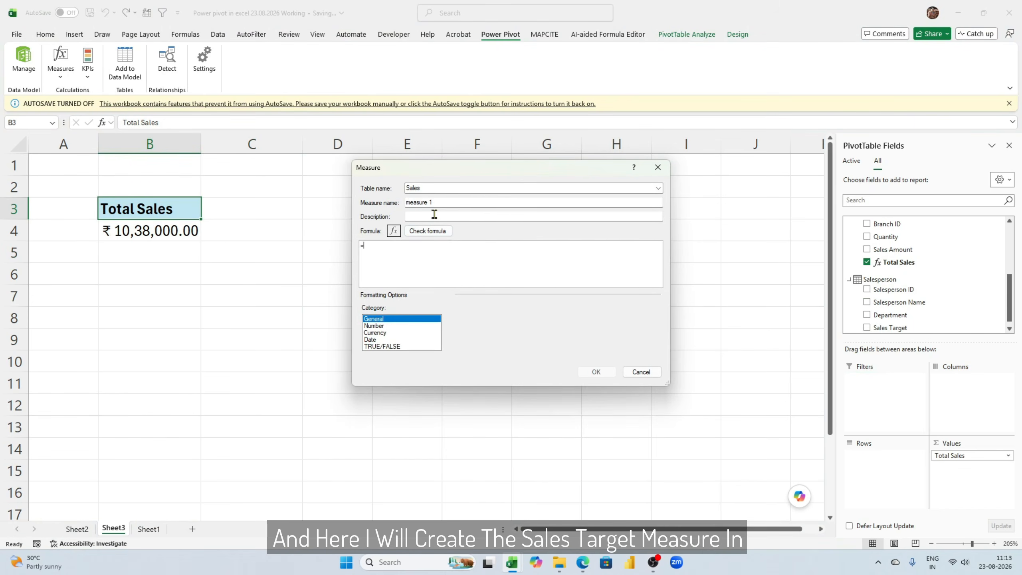
click(659, 188)
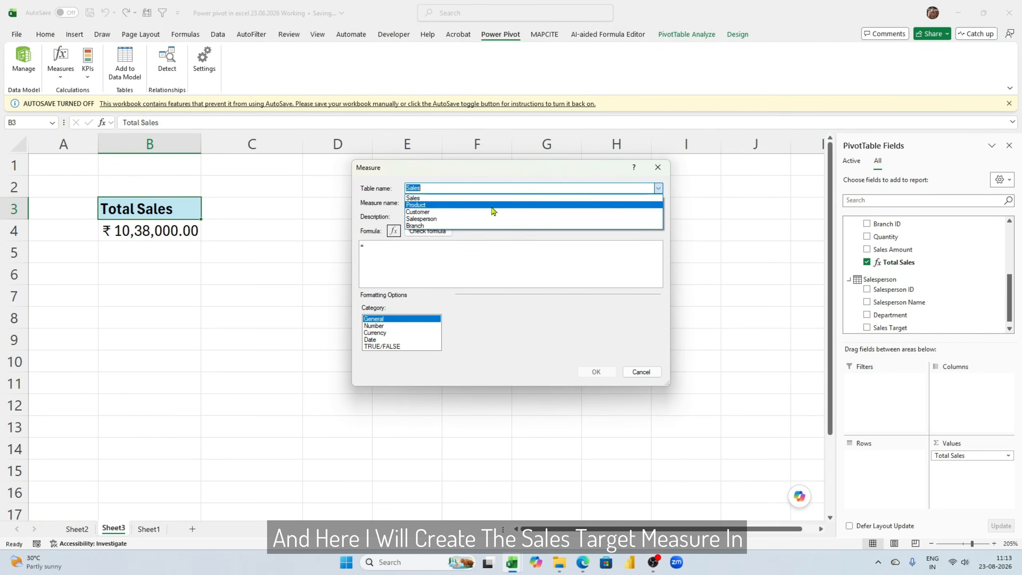
click(422, 219)
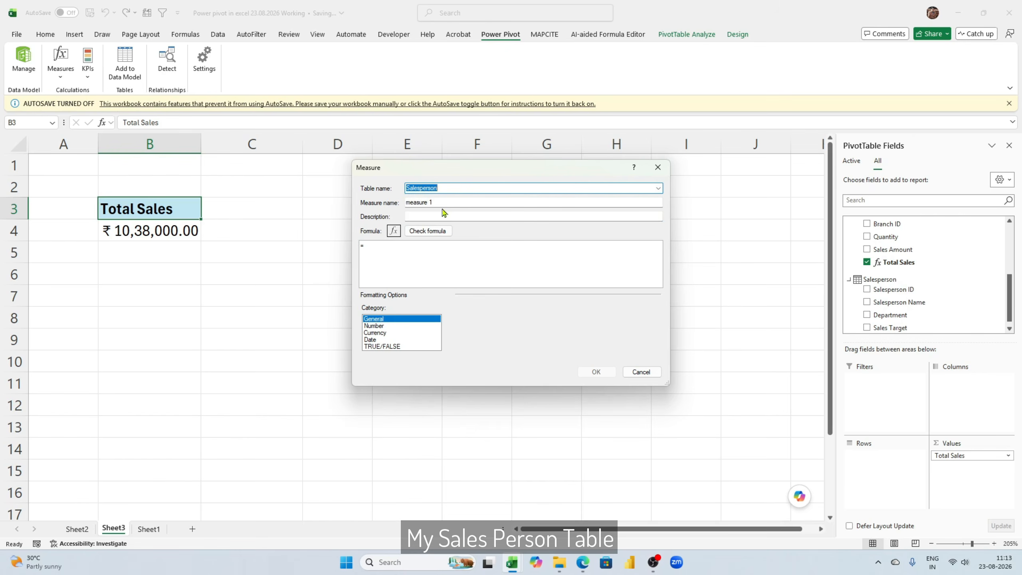
drag(451, 202, 387, 202)
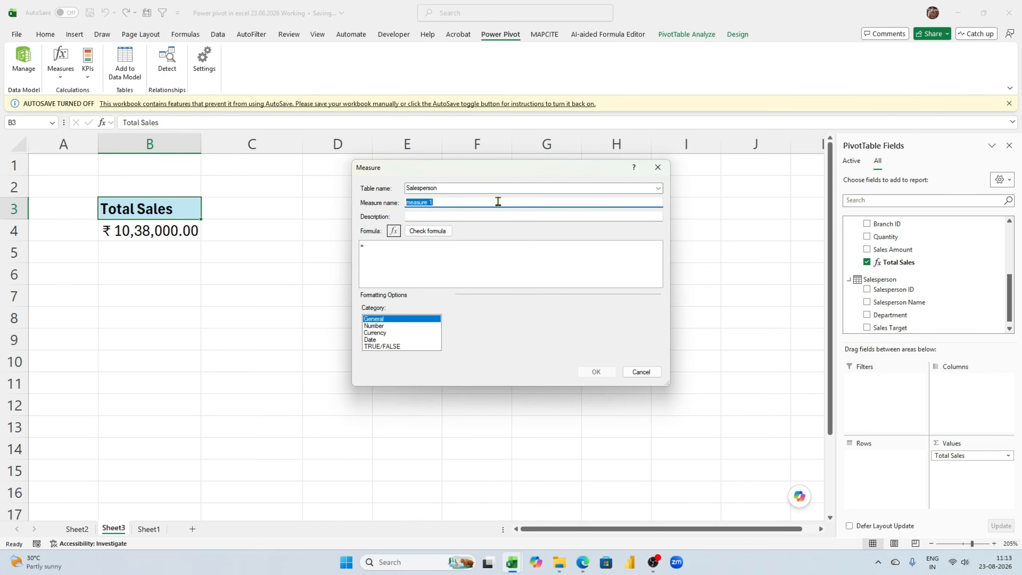
text(tOTA)
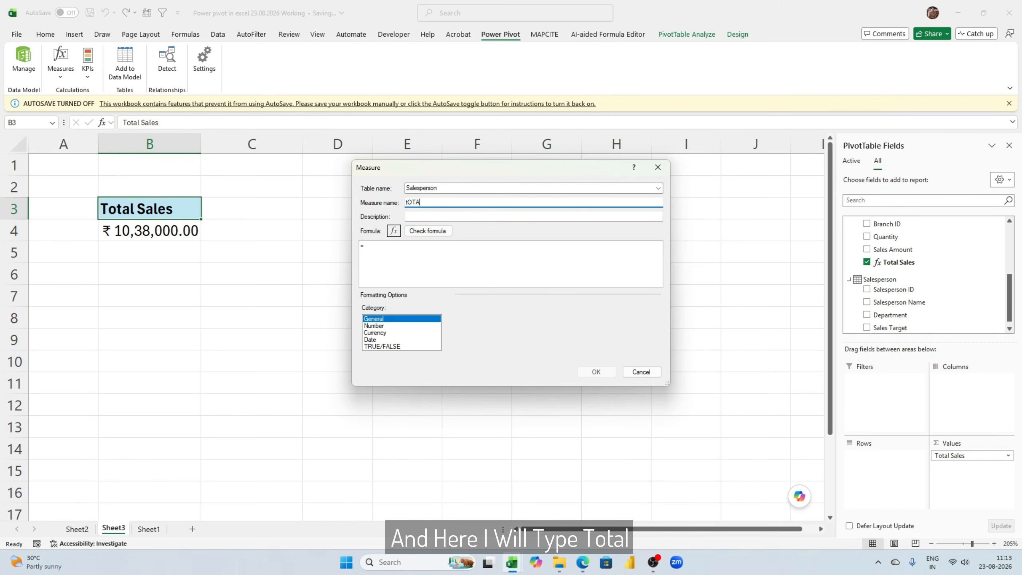
key(BackSpace)
key(BackSpace)
key(BackSpace)
text(otal Ta)
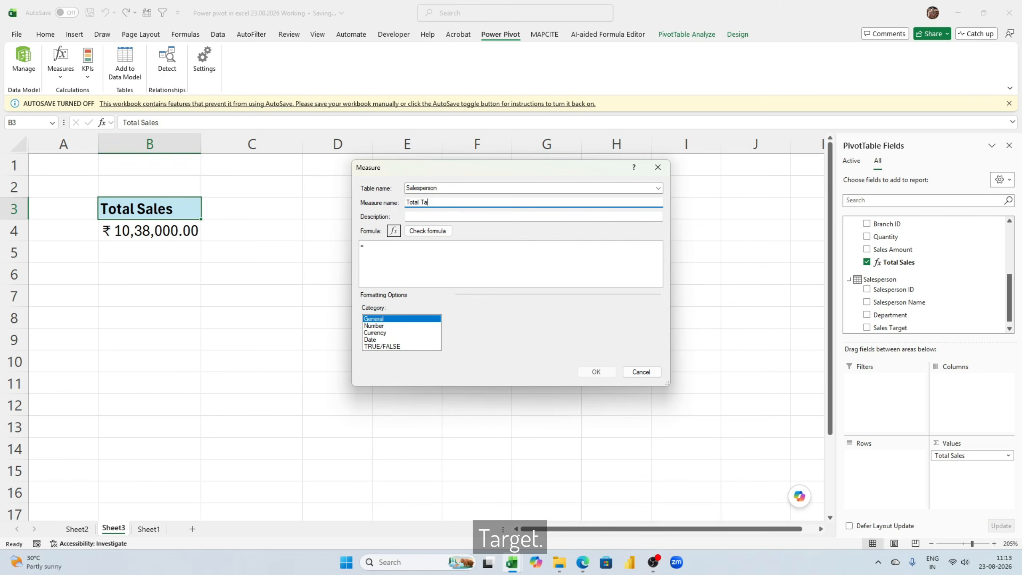
text(rget)
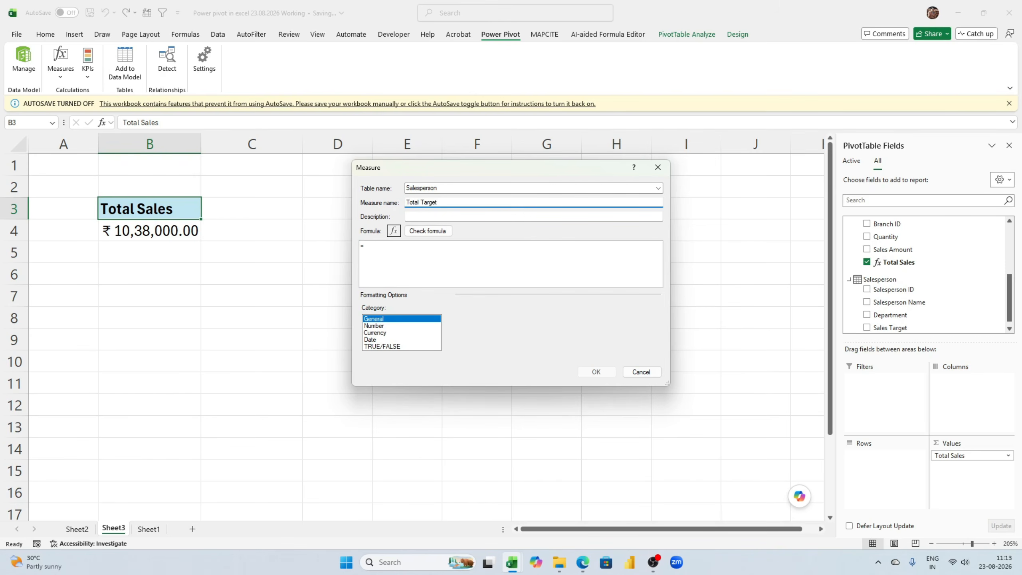
Enter the measure formula =sum(Salesperson[Sales Target]).
click(406, 249)
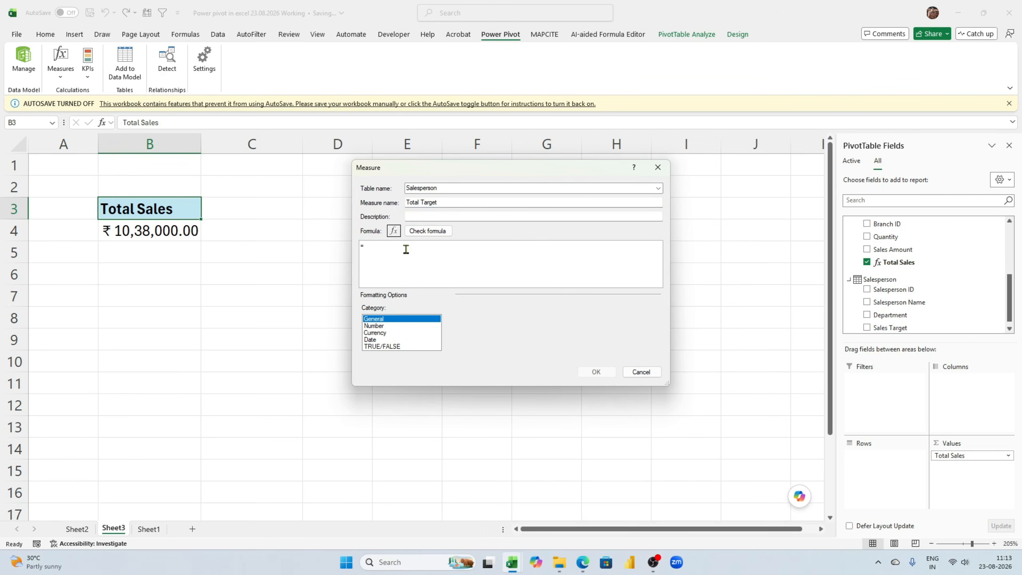
text(sum(targ)
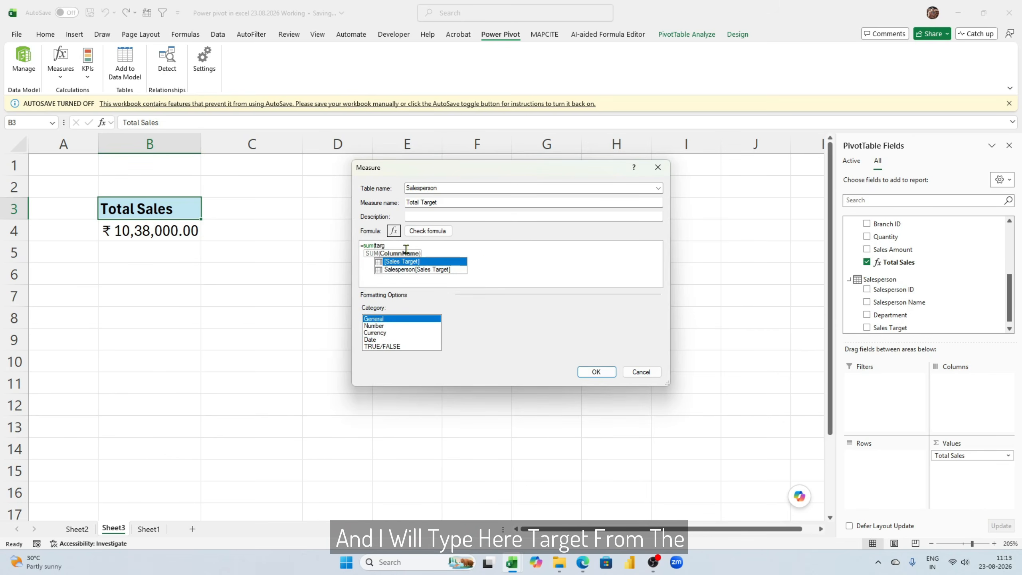
double_click(416, 269)
text())
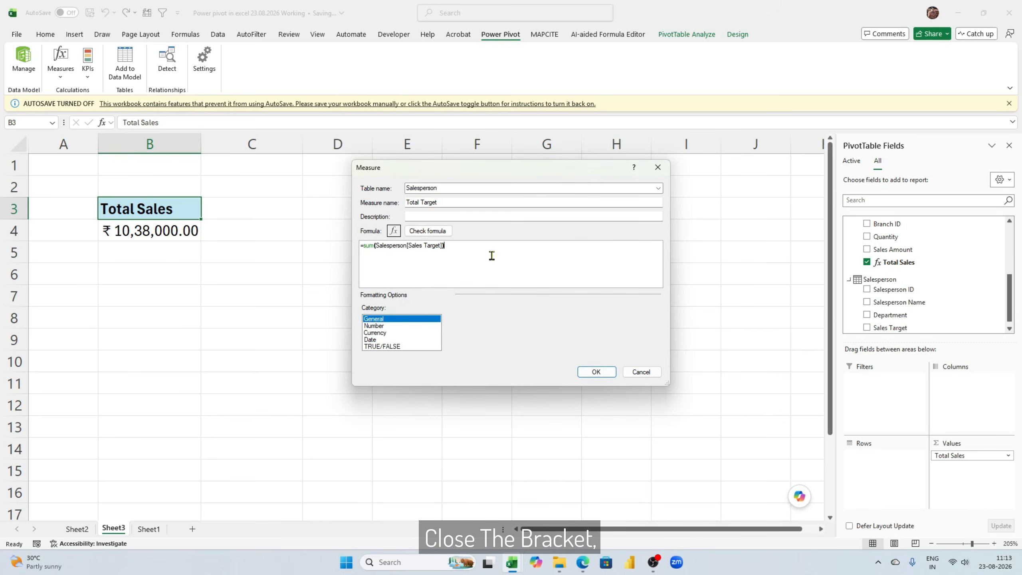
Check the Total Target formula for errors, set its format category to Currency and create the measure.
click(427, 230)
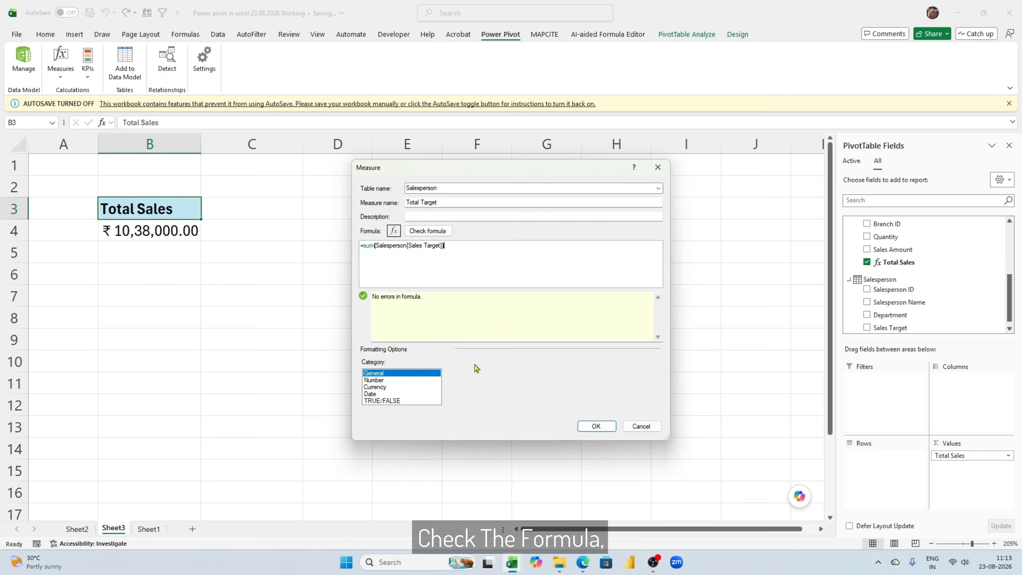
click(385, 386)
click(596, 426)
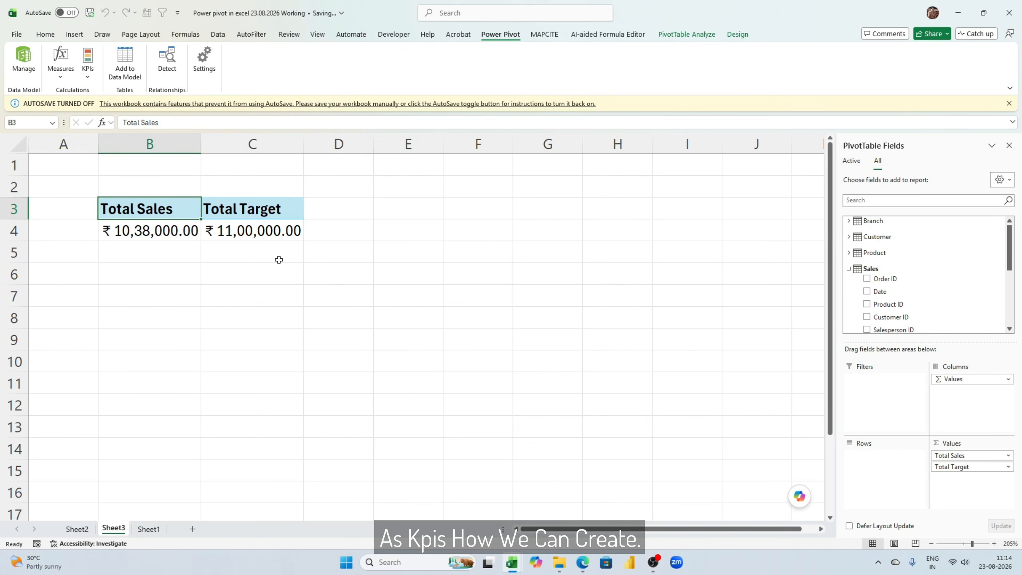
click(96, 80)
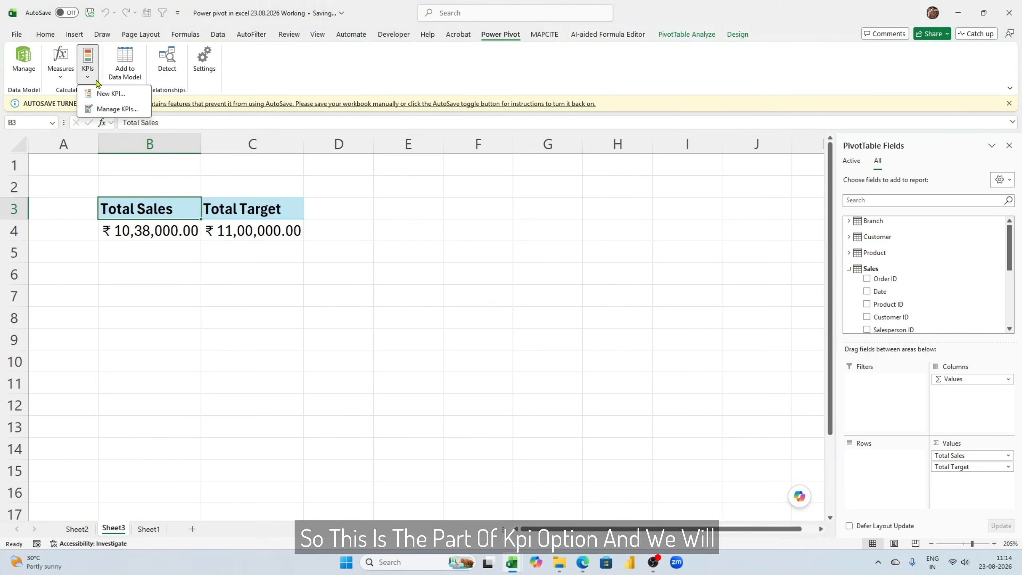
click(111, 93)
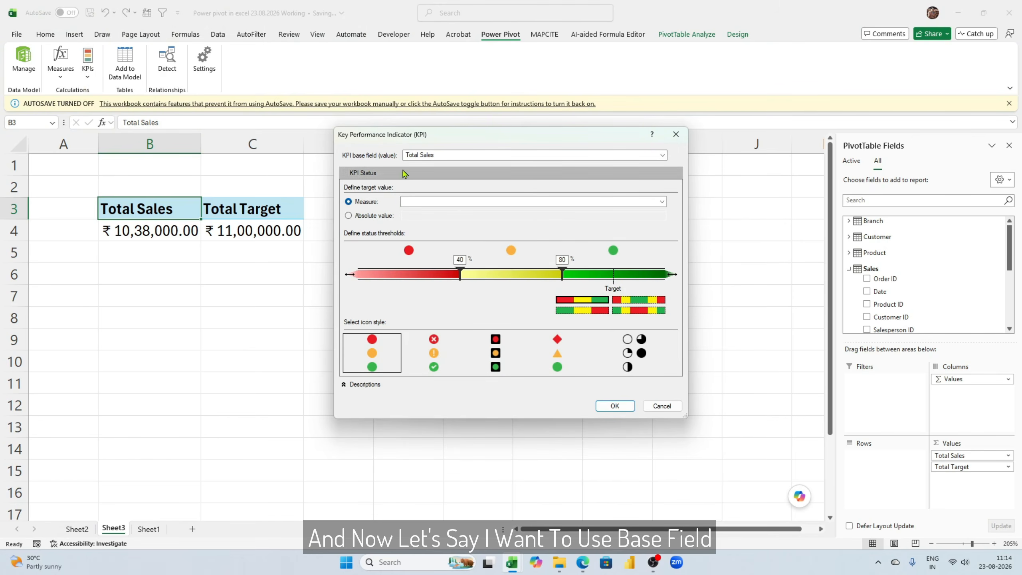
click(431, 156)
click(447, 164)
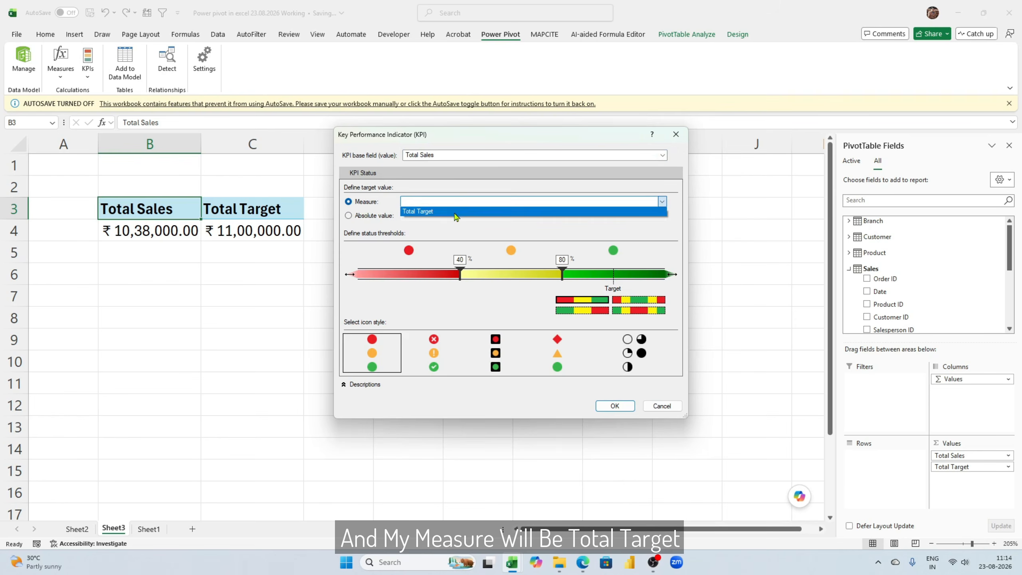
click(455, 211)
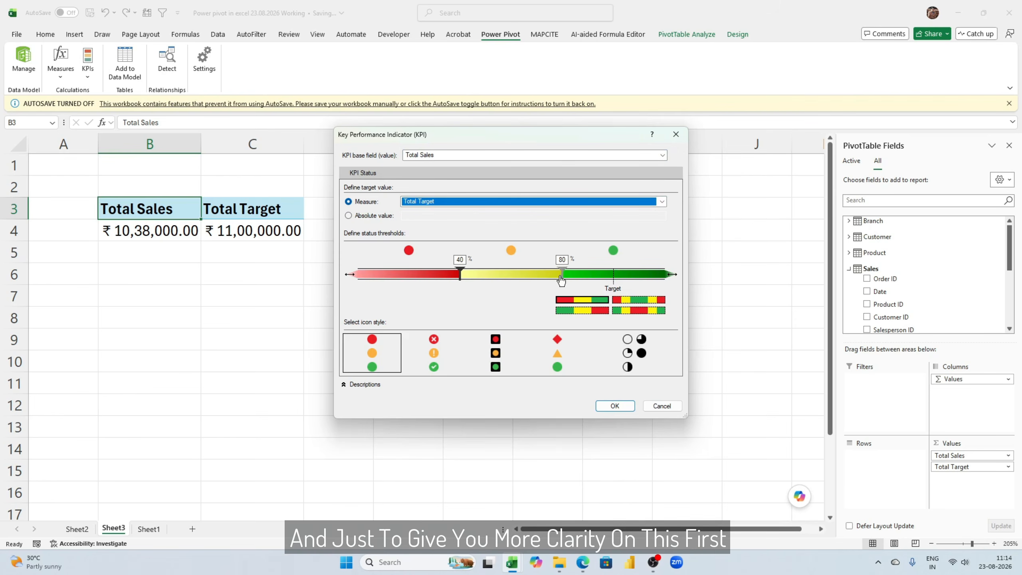
click(662, 406)
Start a new measure in the Sales table and name it % Achievement.
click(238, 231)
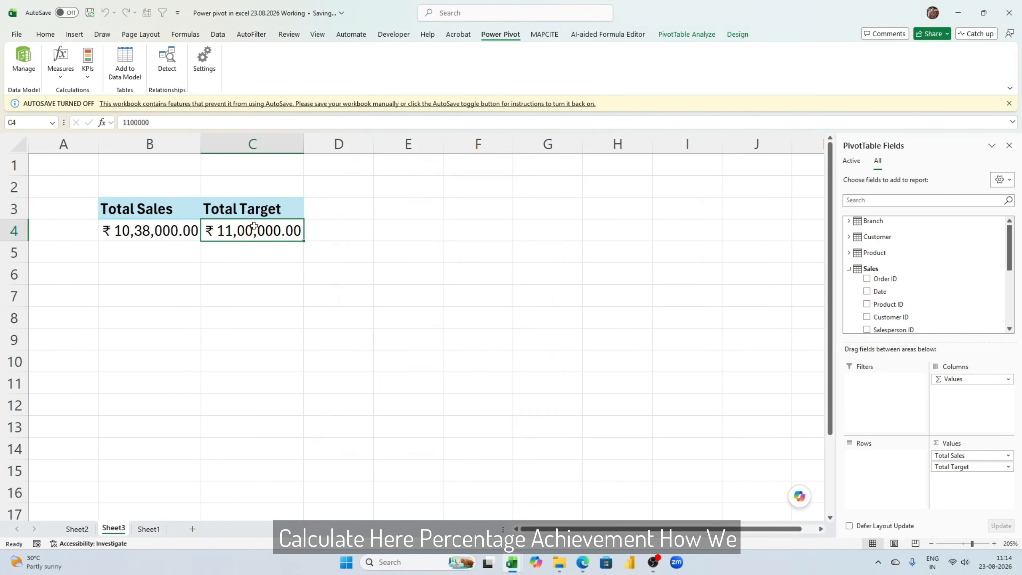
click(60, 67)
click(81, 91)
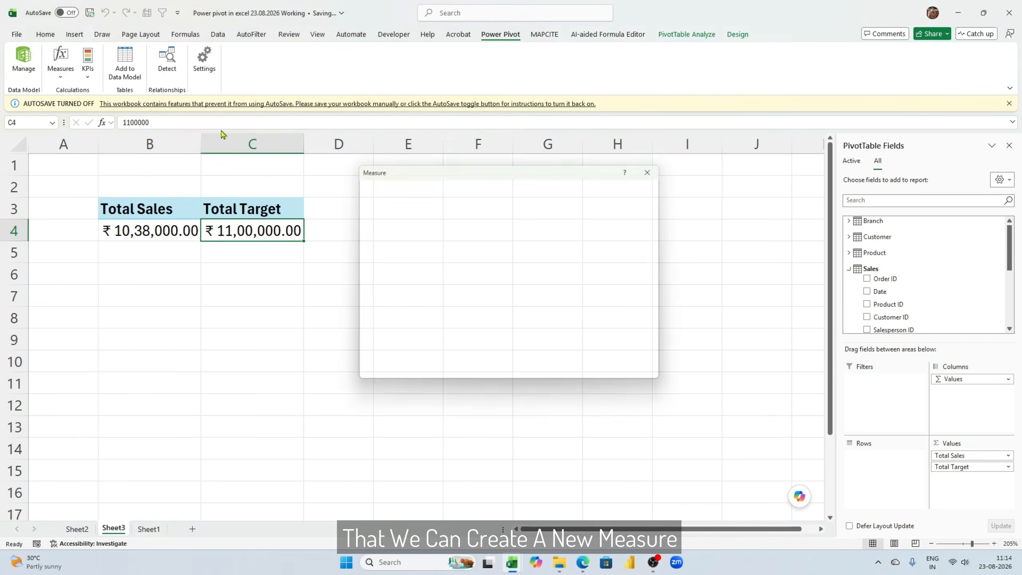
click(467, 200)
click(657, 188)
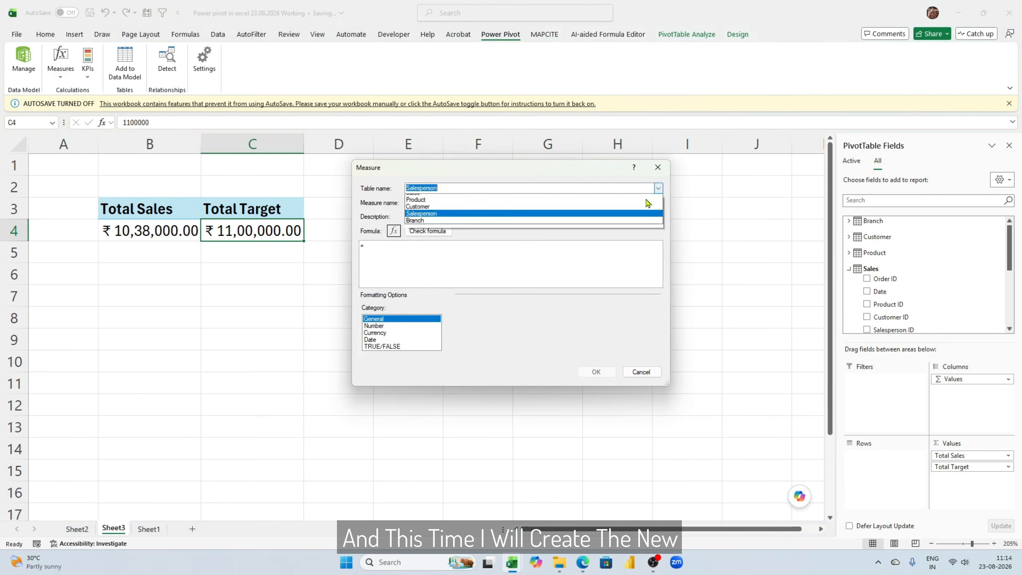
click(520, 210)
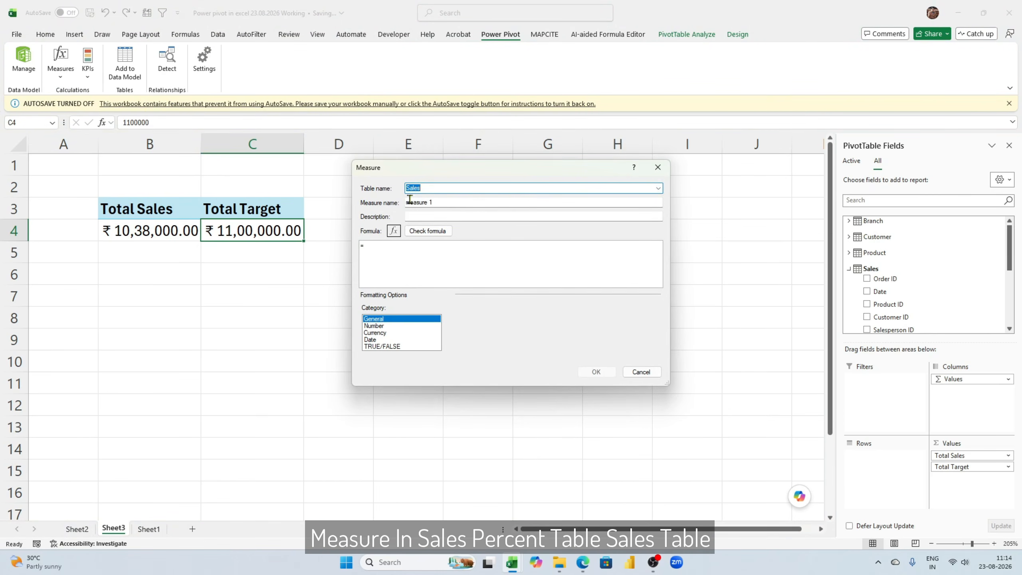
drag(409, 200, 432, 201)
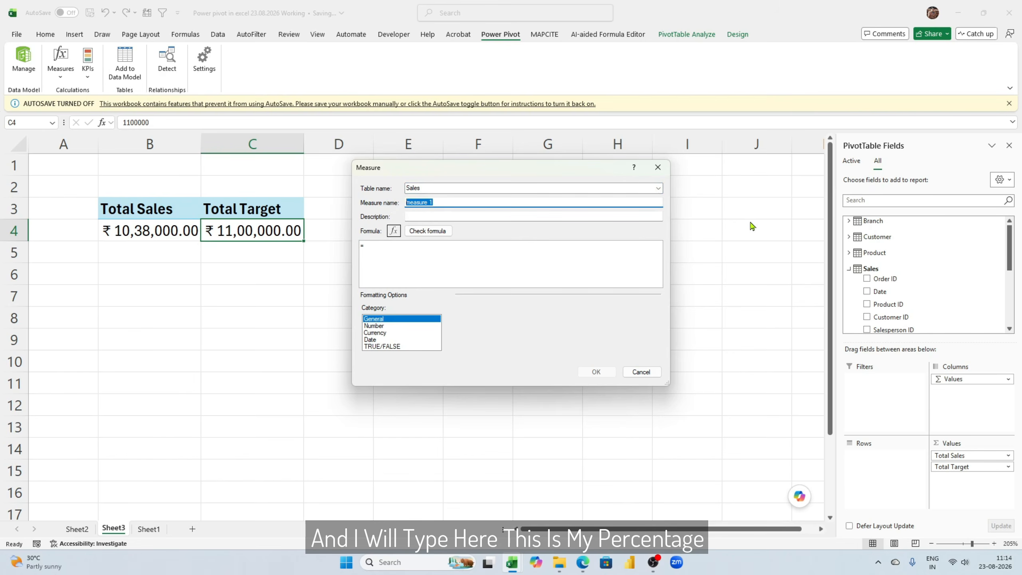
text(% Avi)
text(evement)
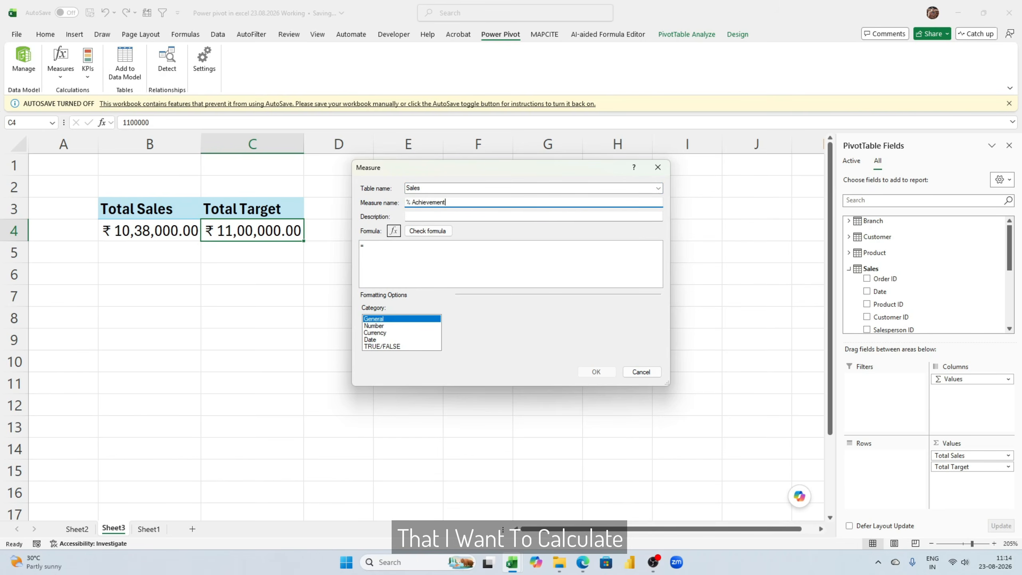
Enter the measure formula =DIVIDE([Total Sales],[Total Target]).
click(616, 256)
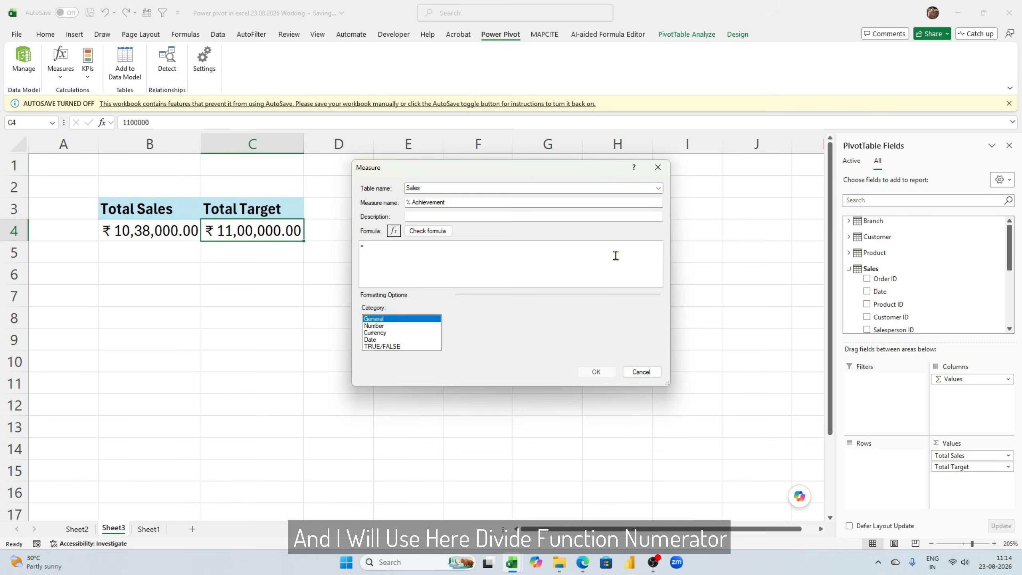
text(DIVIDE()
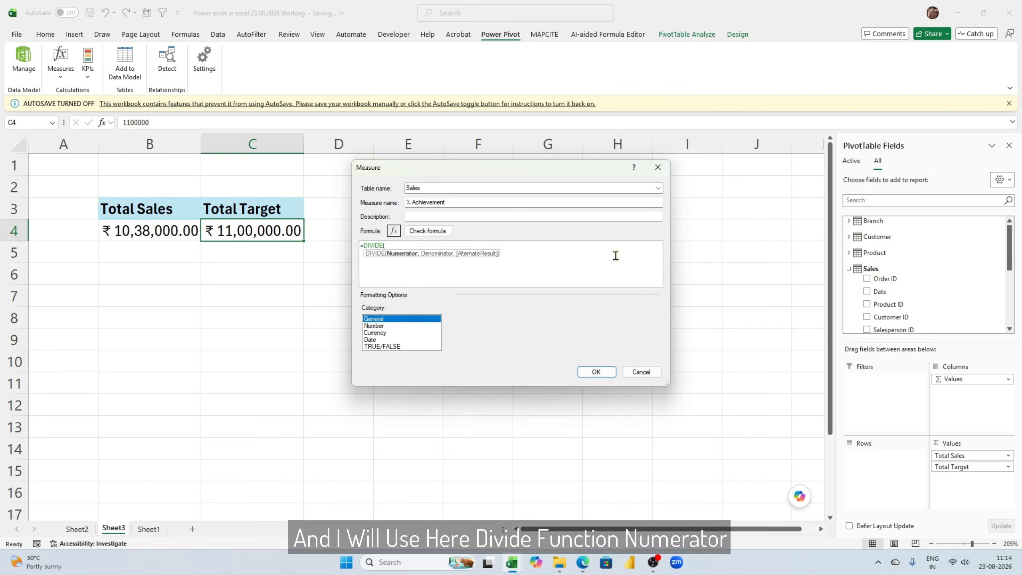
text([Total Sales])
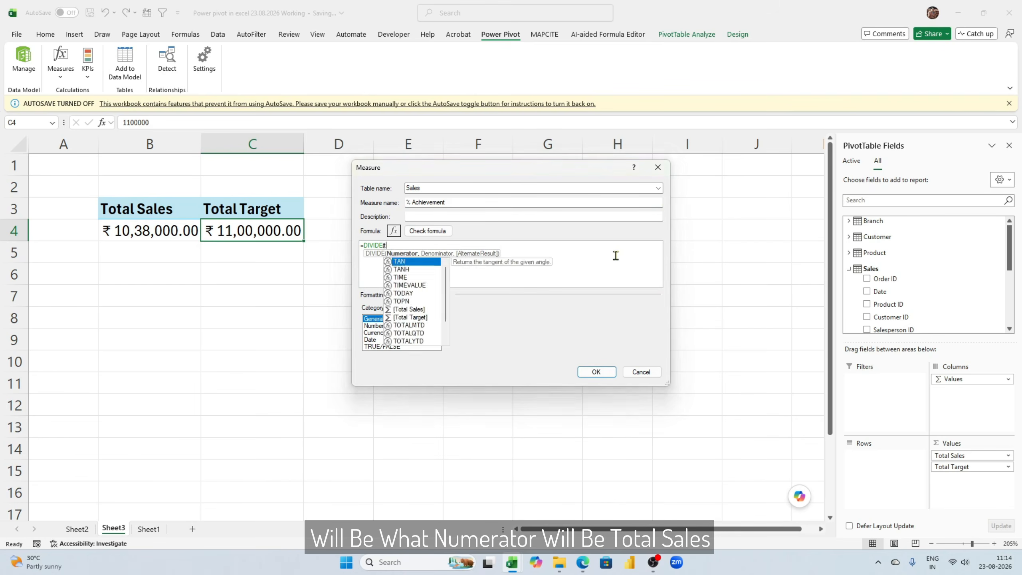
text(,)
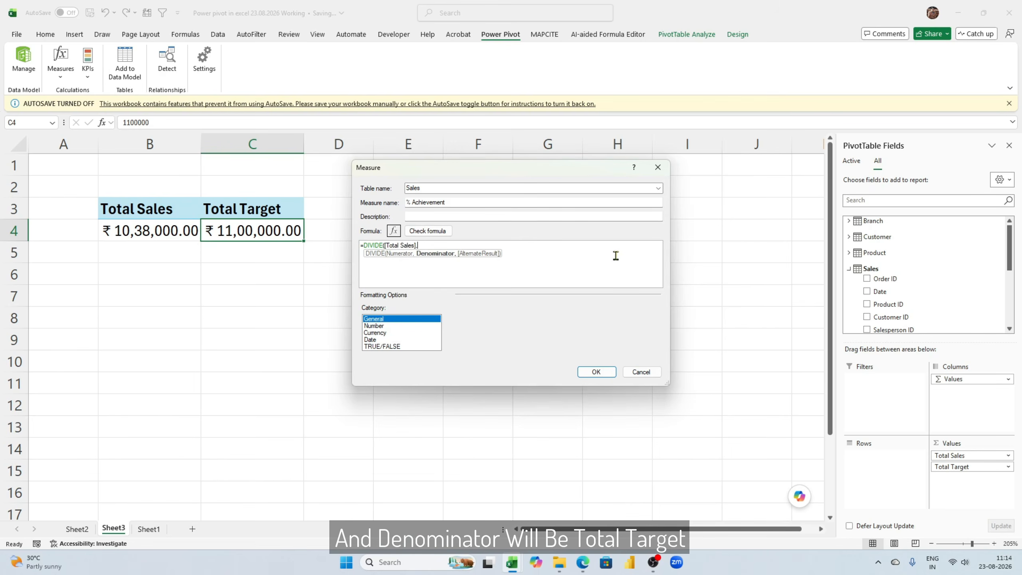
text(tota)
key(Down)
key(Tab)
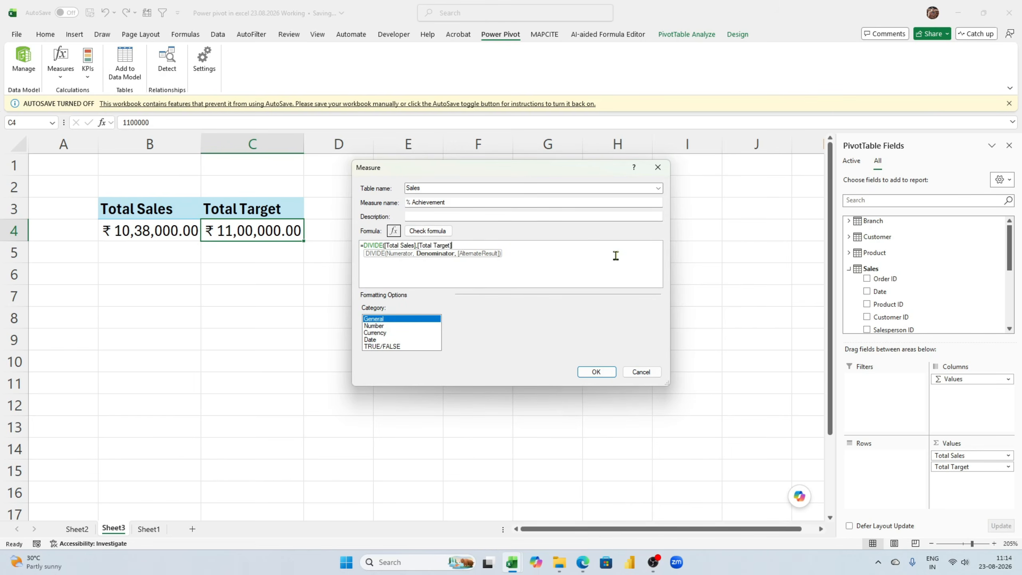
text())
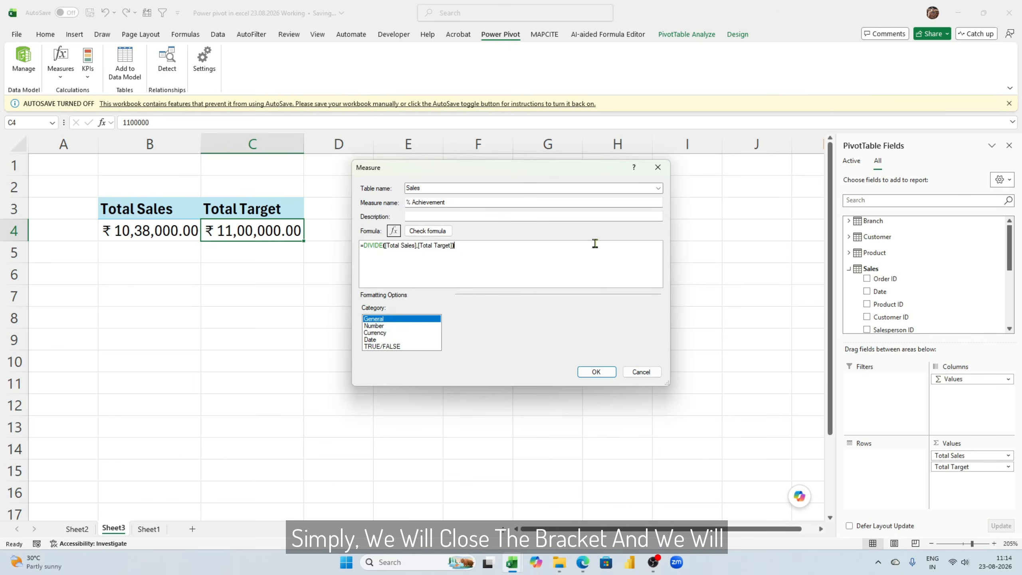
Check the % Achievement formula for errors, format it as a Number in Percentage format and create the measure.
click(427, 231)
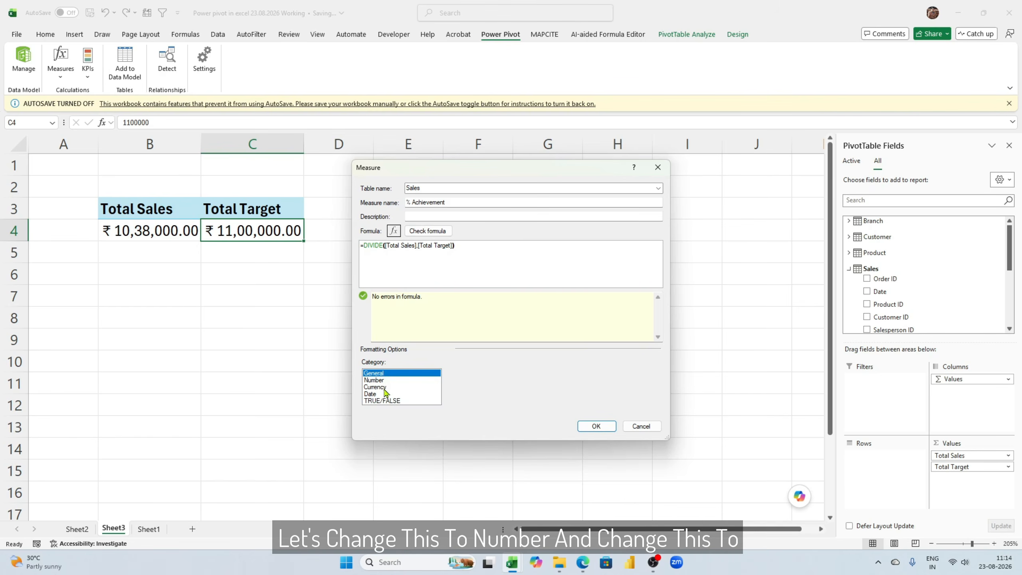
click(374, 379)
click(538, 380)
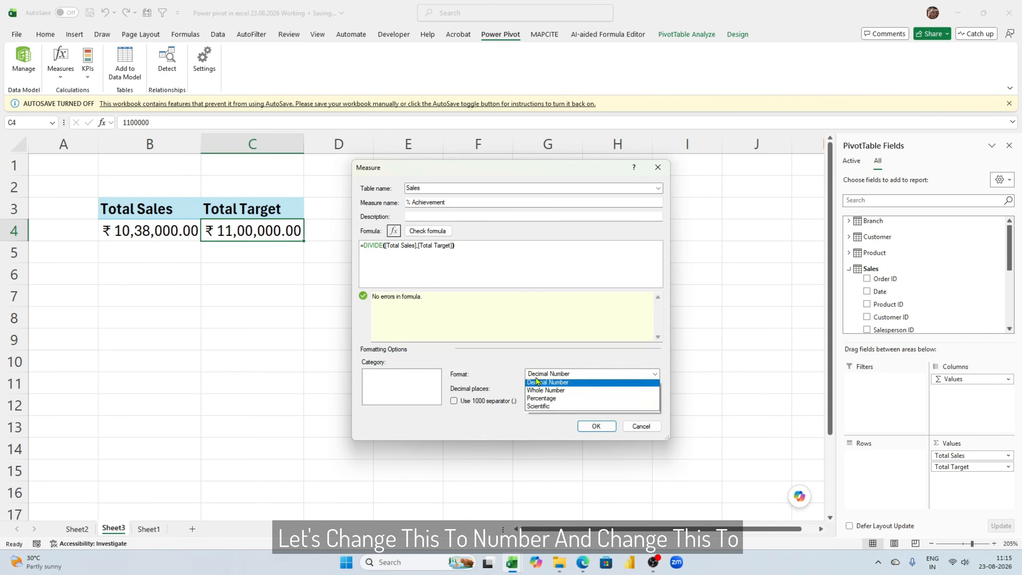
click(554, 404)
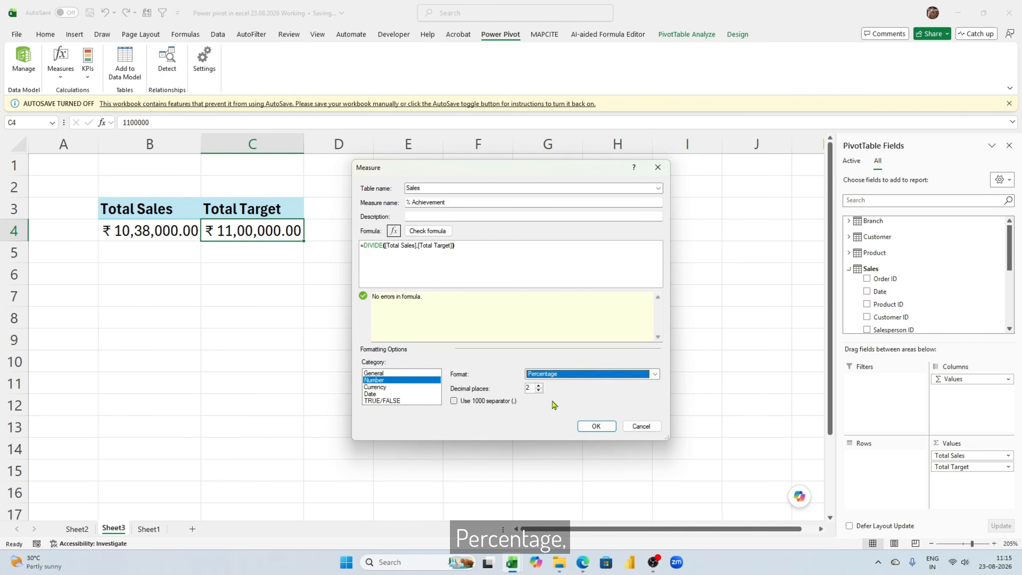
click(596, 425)
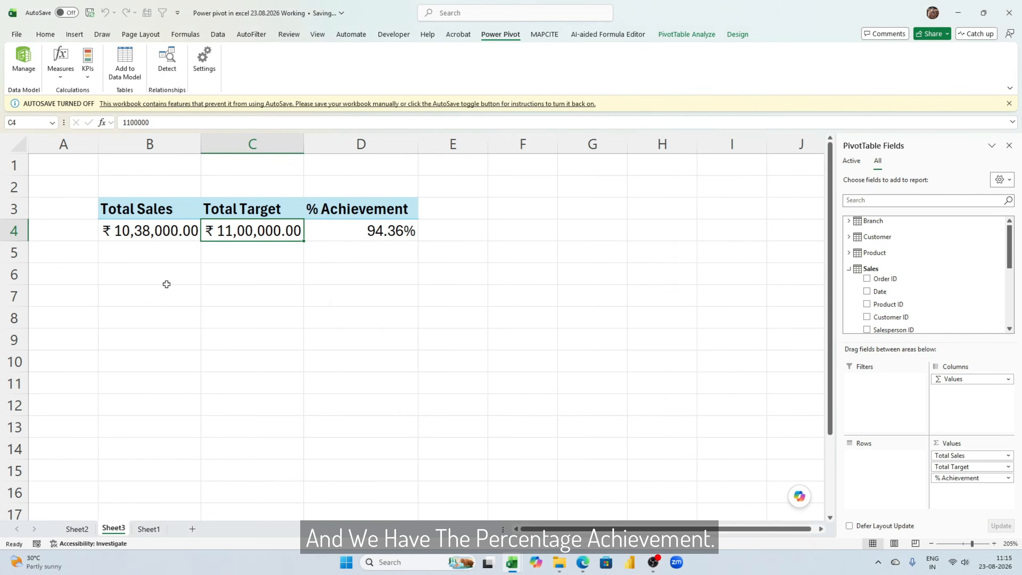
Add Salesperson Name to the PivotTable rows to break down sales, target and achievement by salesperson.
click(351, 224)
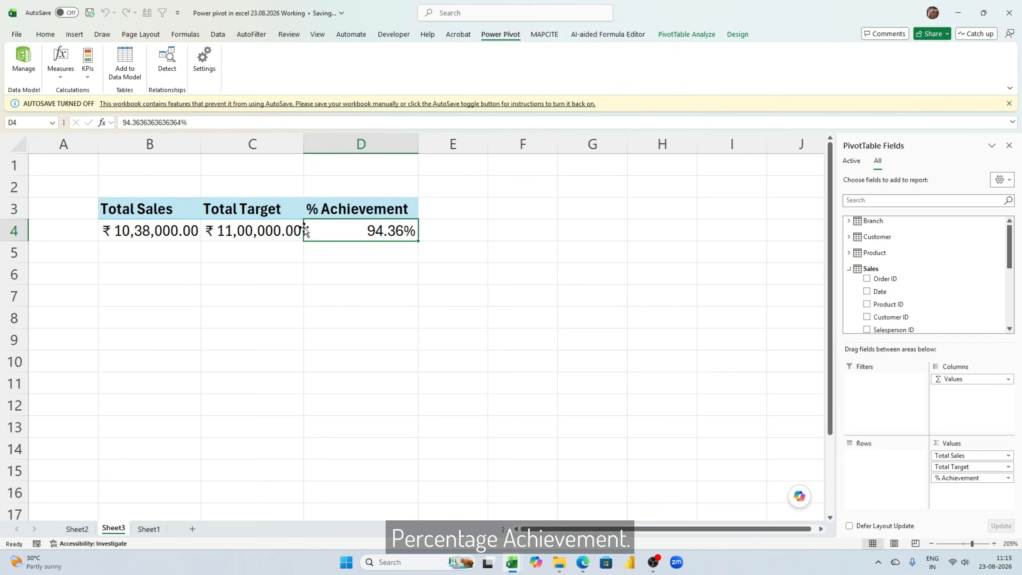
scroll(891, 314, down, 4)
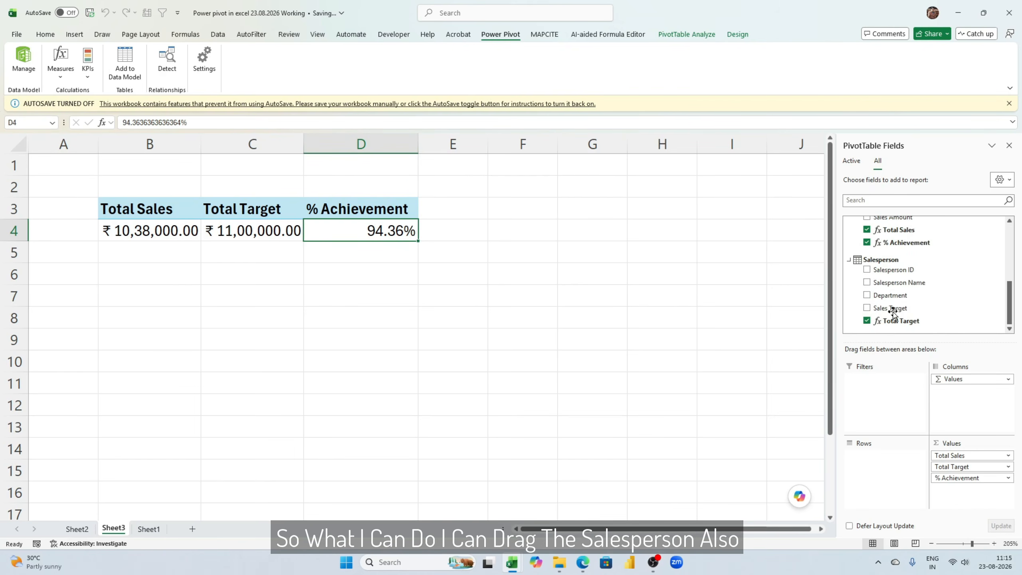
drag(898, 282, 879, 457)
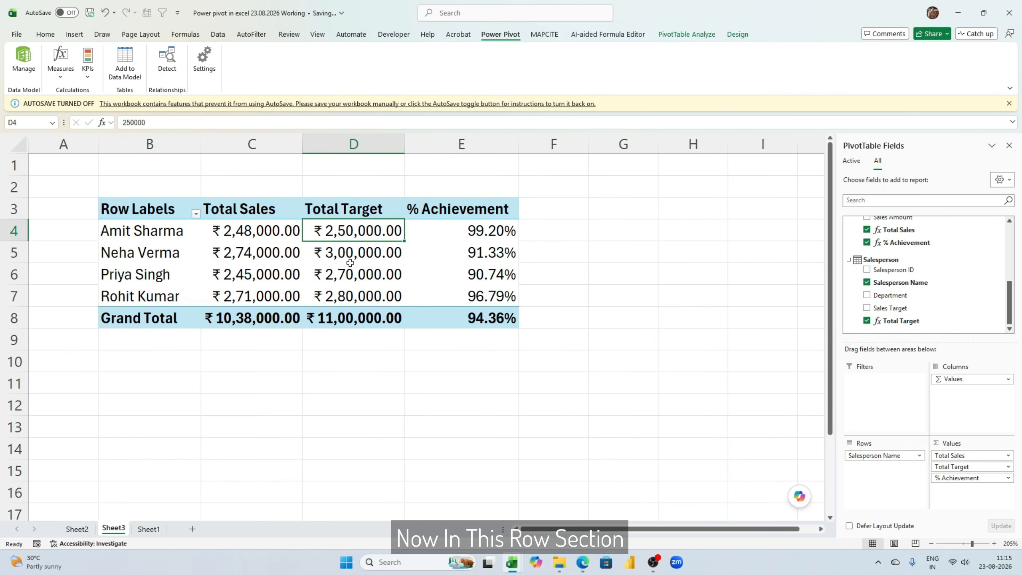
drag(482, 209, 486, 316)
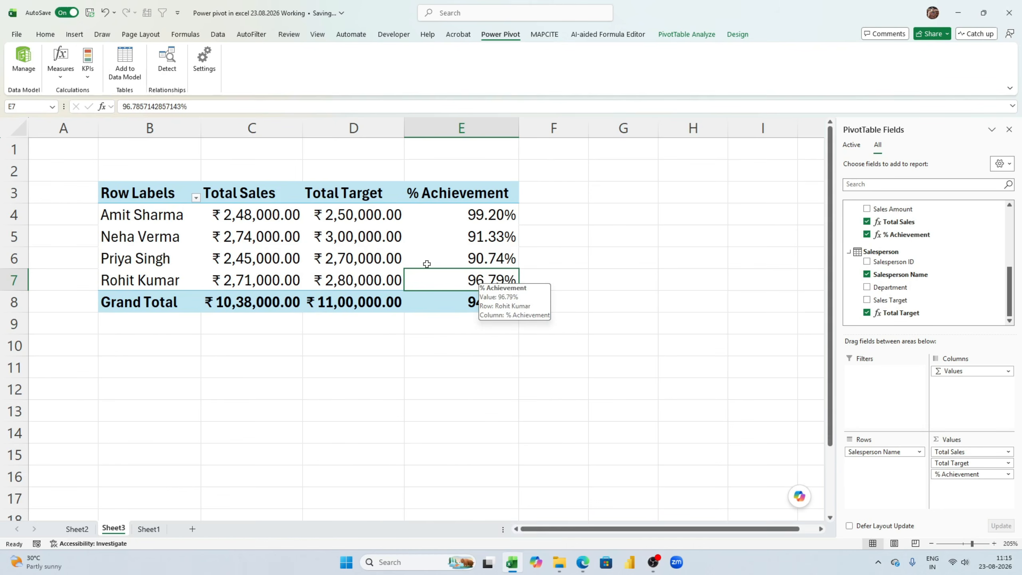
Start a new KPI based on Total Sales with Total Target as the target measure and the first traffic-light icon style.
click(89, 76)
click(98, 92)
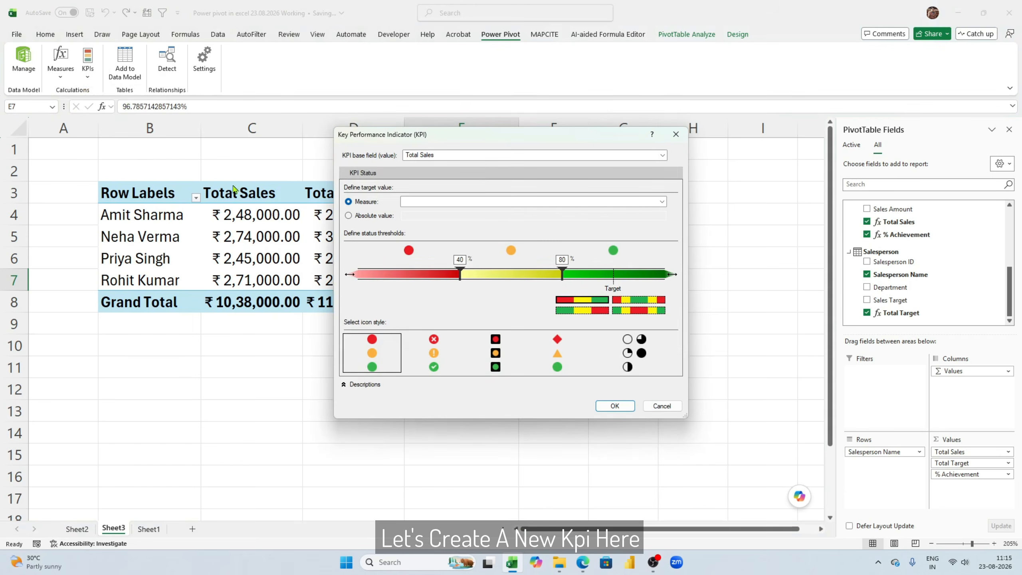
click(457, 156)
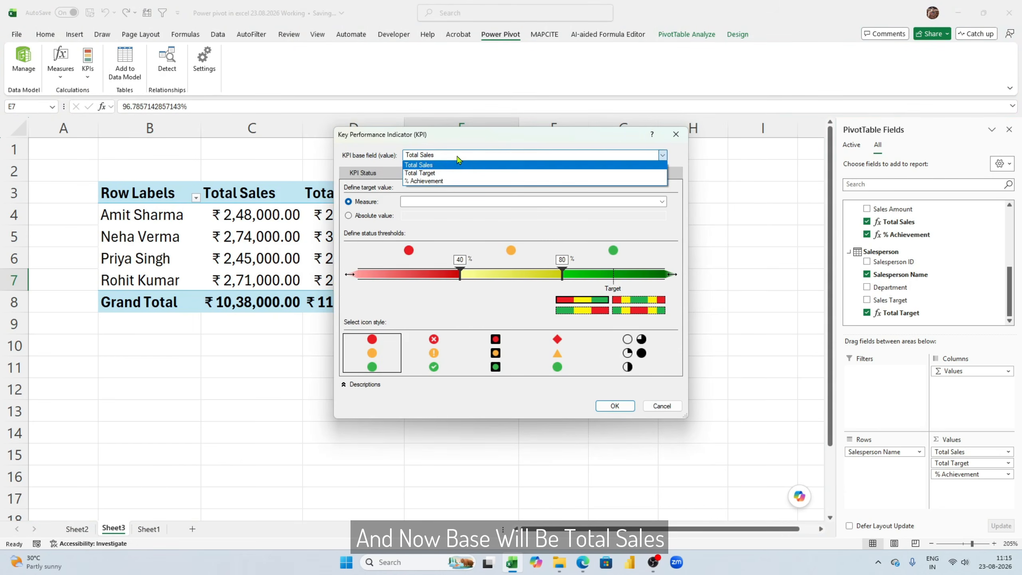
click(448, 165)
click(444, 202)
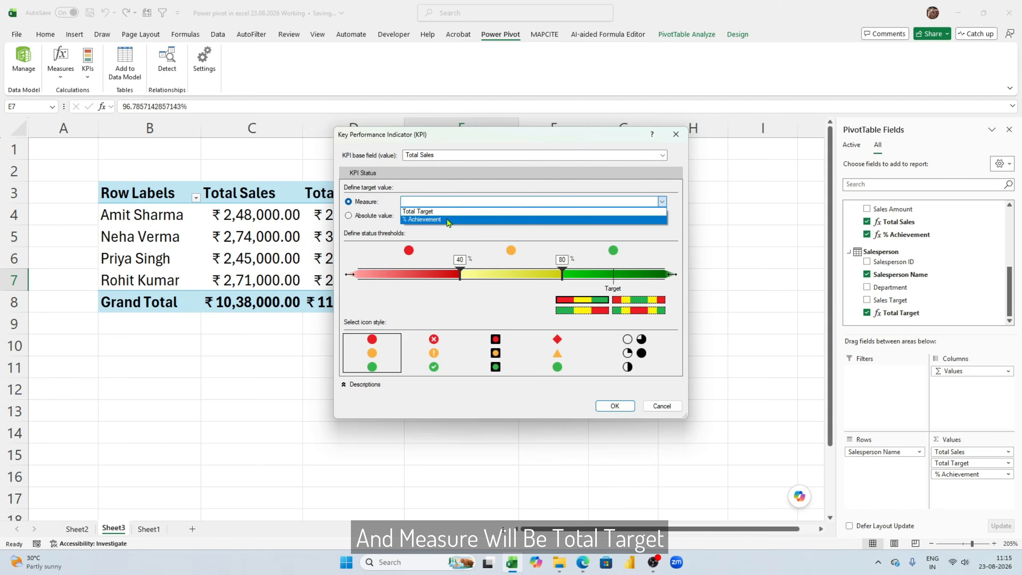
click(449, 209)
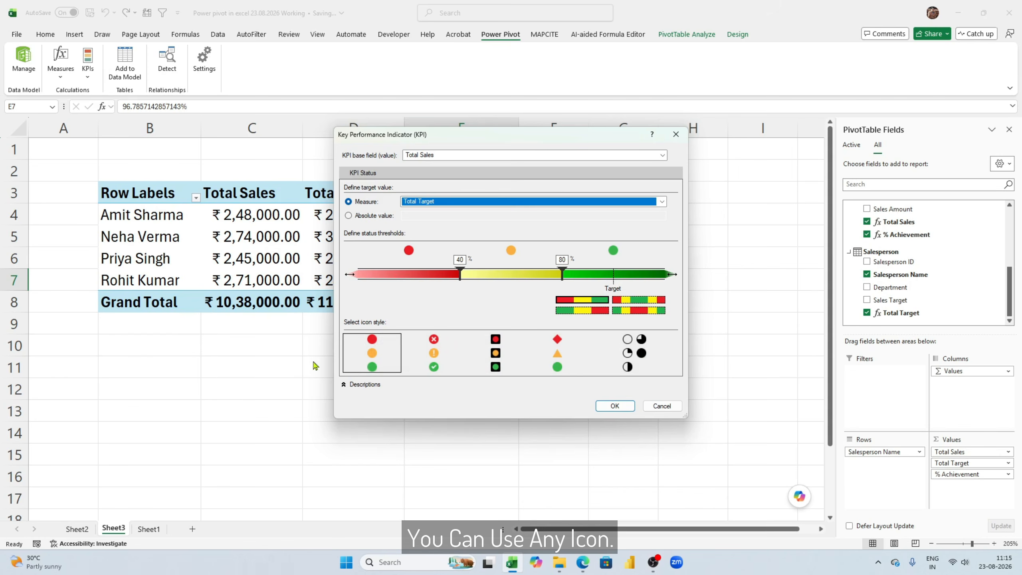
click(364, 358)
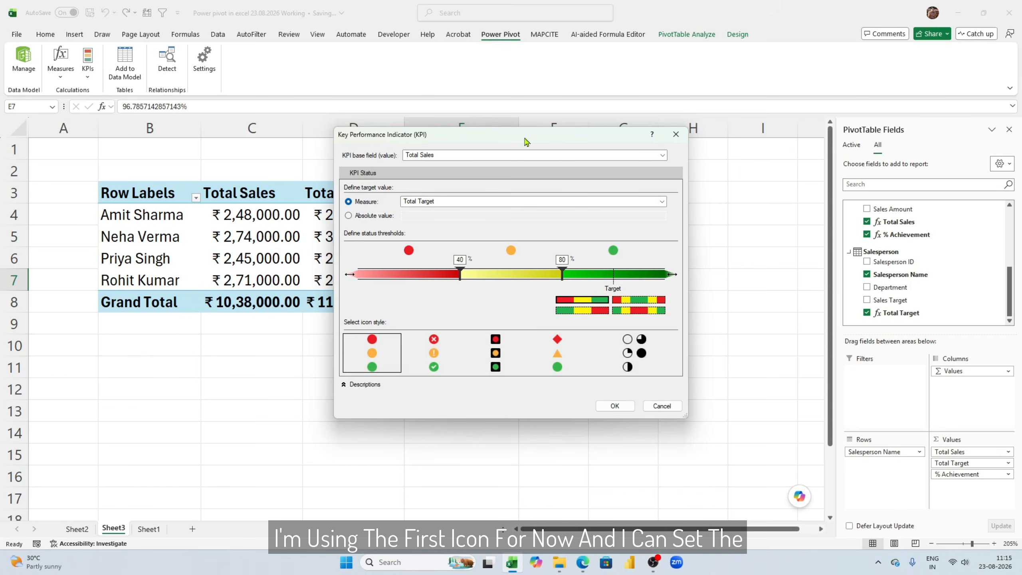
Set the KPI status thresholds to 93% and 98% and create the KPI.
drag(525, 142, 756, 170)
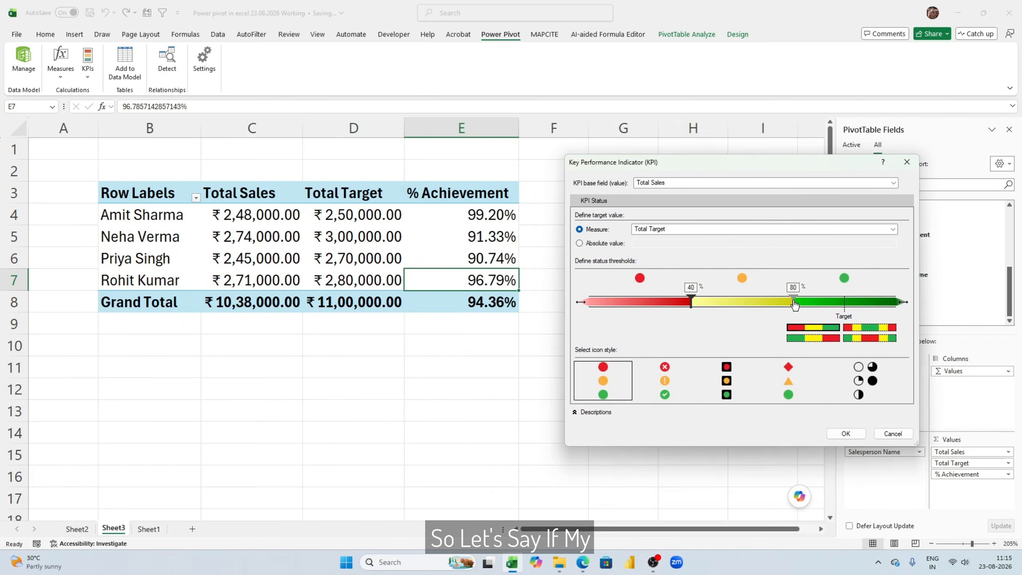
drag(795, 305, 839, 313)
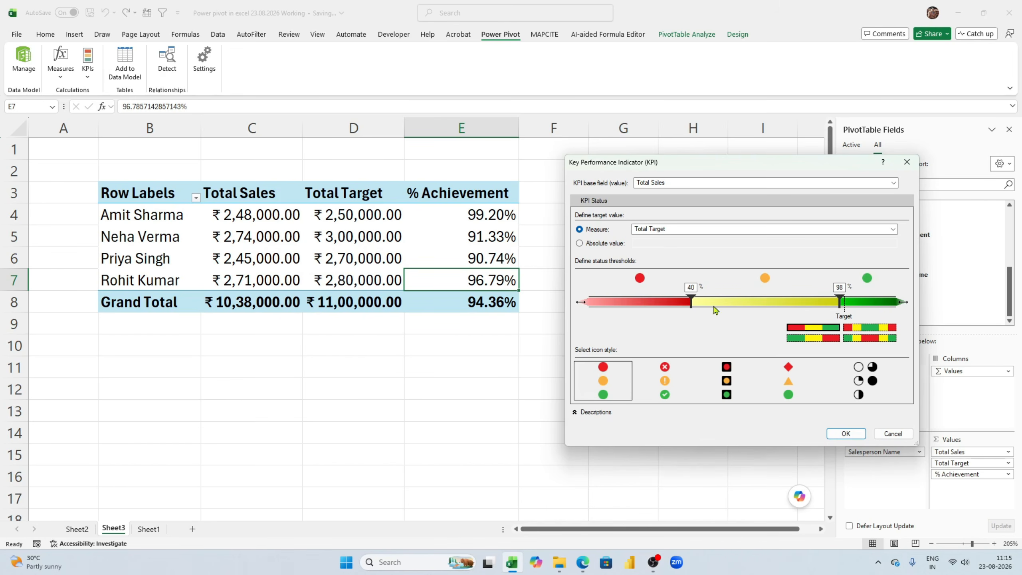
drag(691, 303, 826, 313)
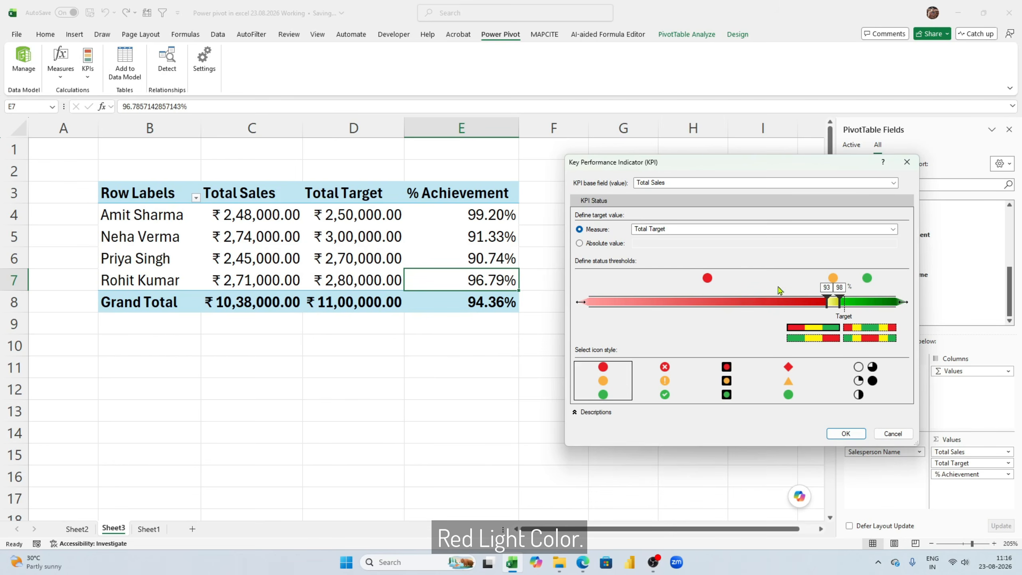
click(846, 433)
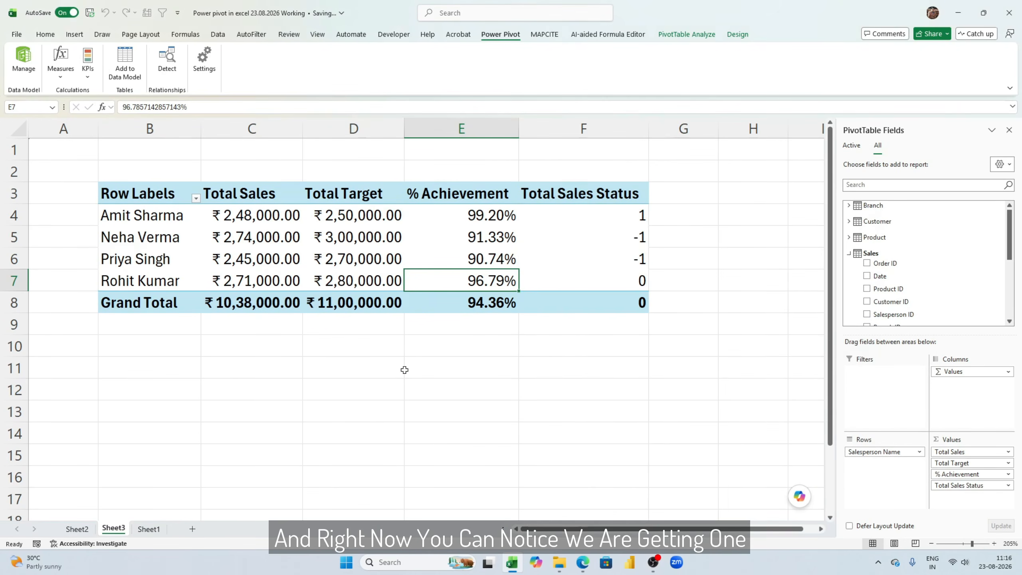
Remove the Total Sales KPI's Status field from the PivotTable and add it back to show status icons.
drag(620, 220, 623, 300)
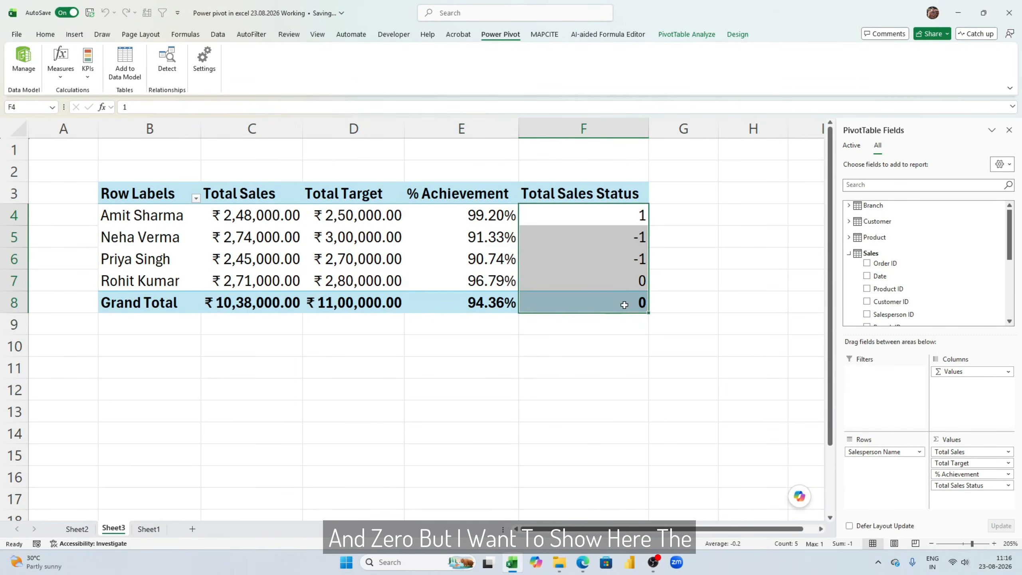
scroll(764, 300, down, 3)
scroll(976, 292, down, 1)
scroll(780, 324, up, 3)
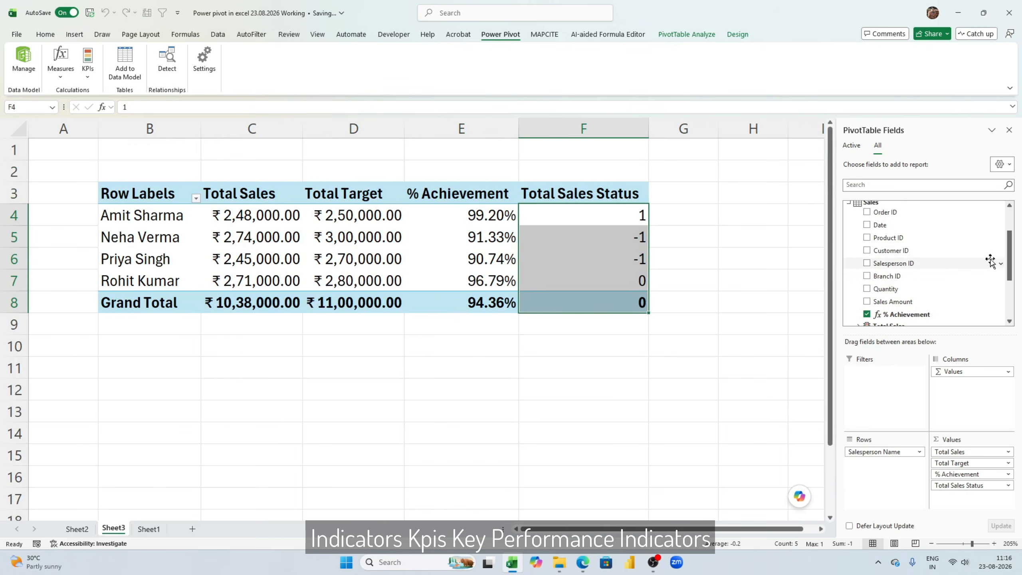
drag(1009, 276, 1014, 328)
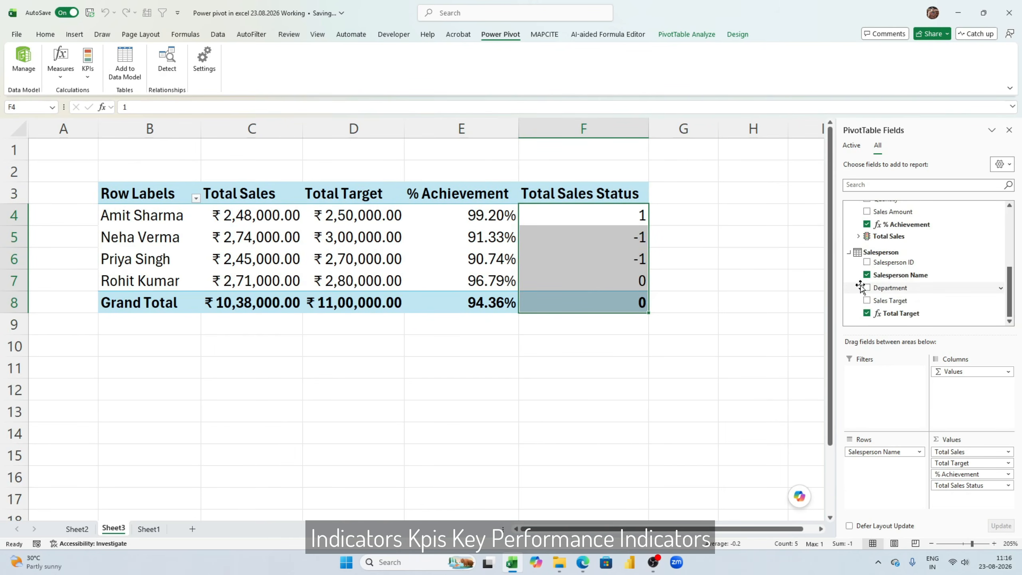
click(859, 238)
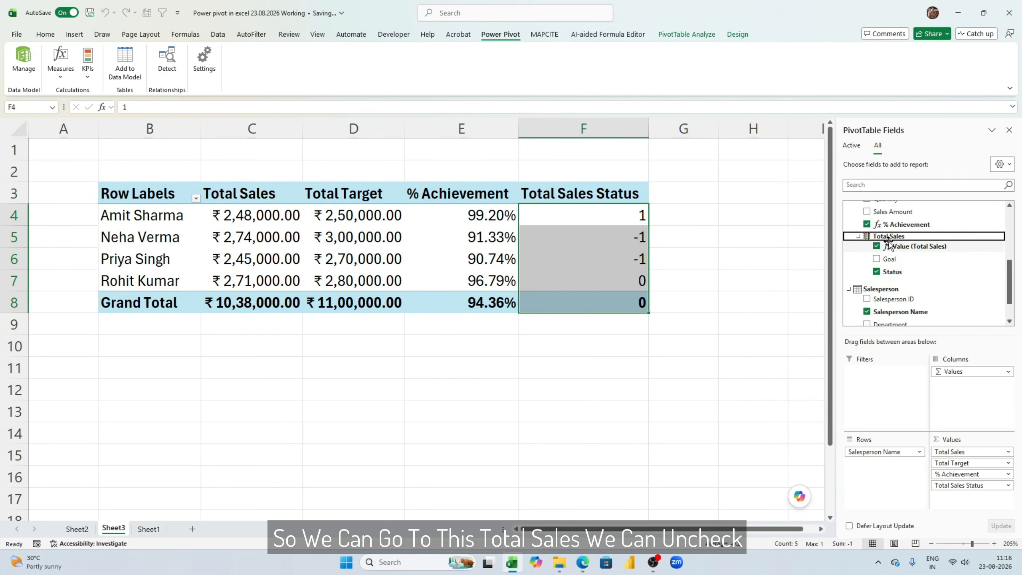
click(877, 271)
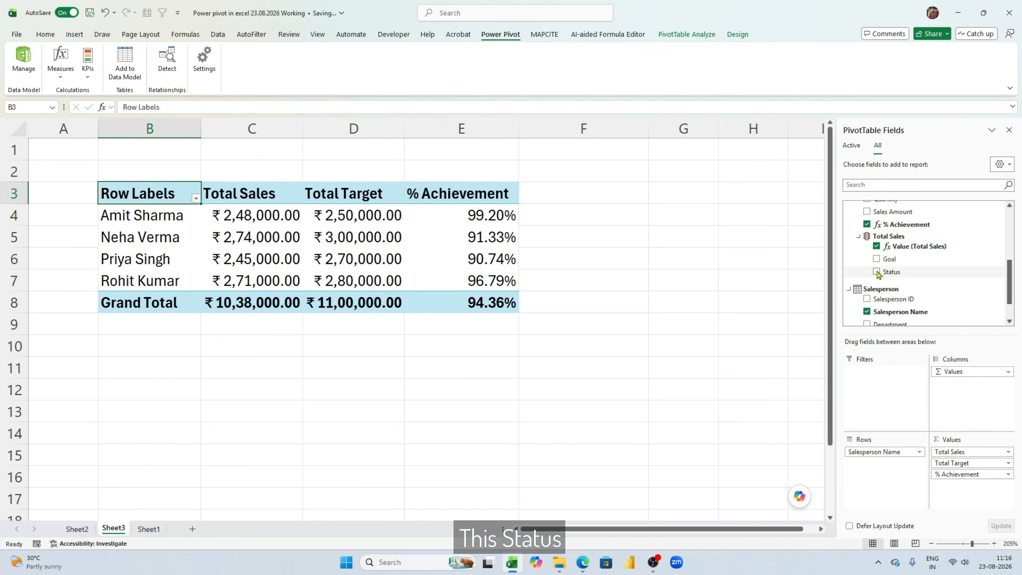
click(876, 272)
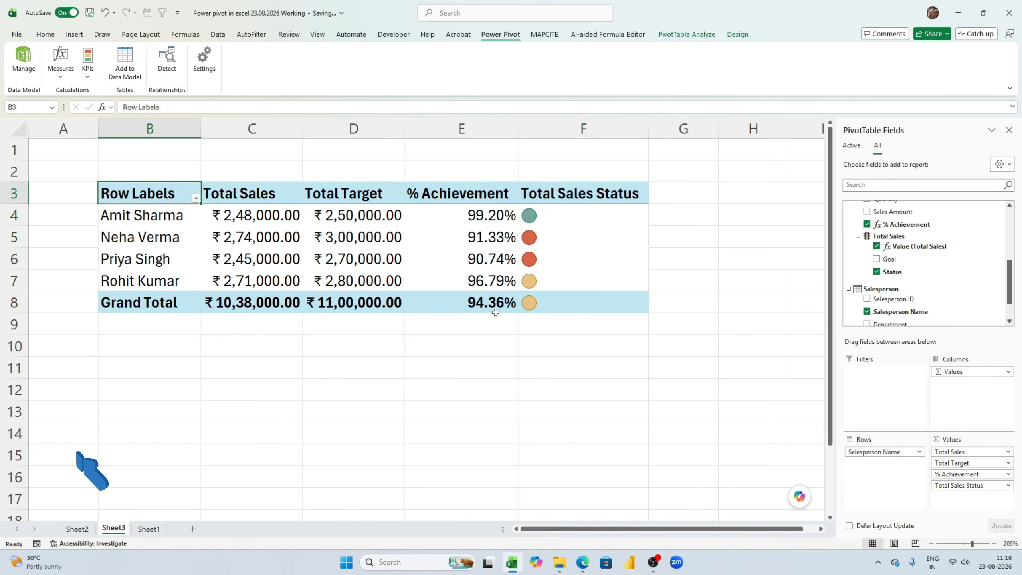
Centre the header and icons of the Total Sales Status column horizontally.
drag(590, 205, 593, 298)
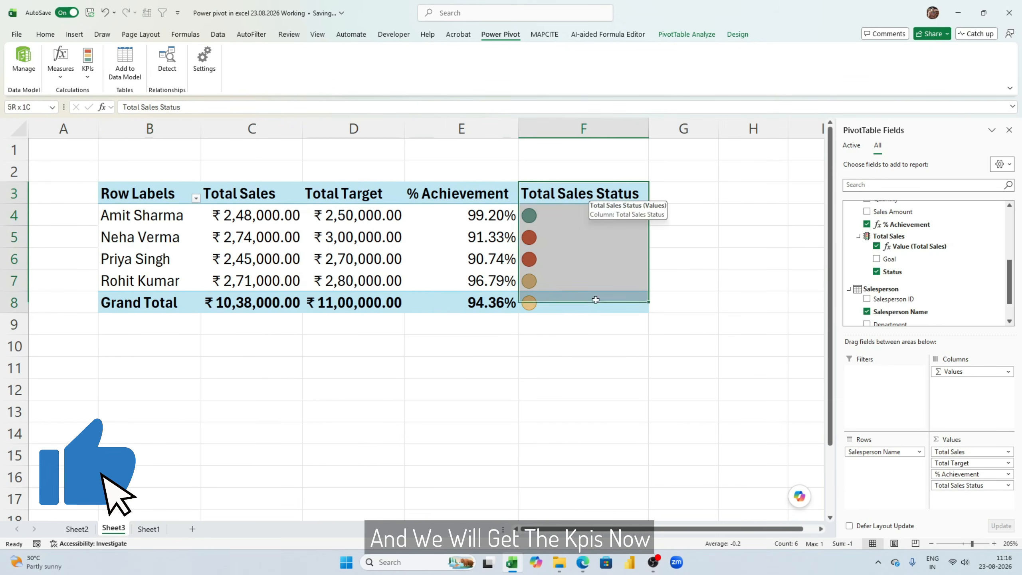
click(45, 34)
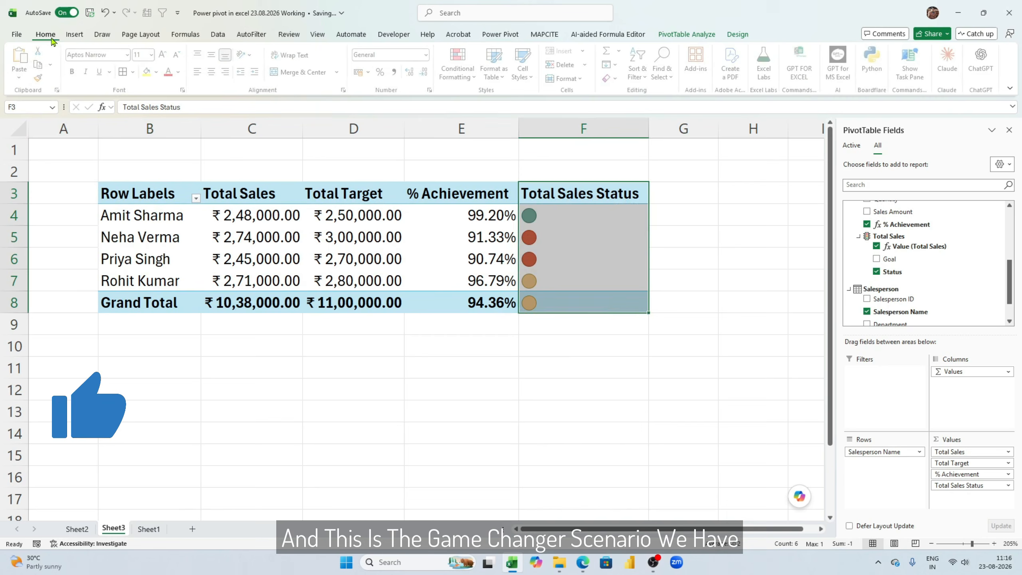
click(214, 71)
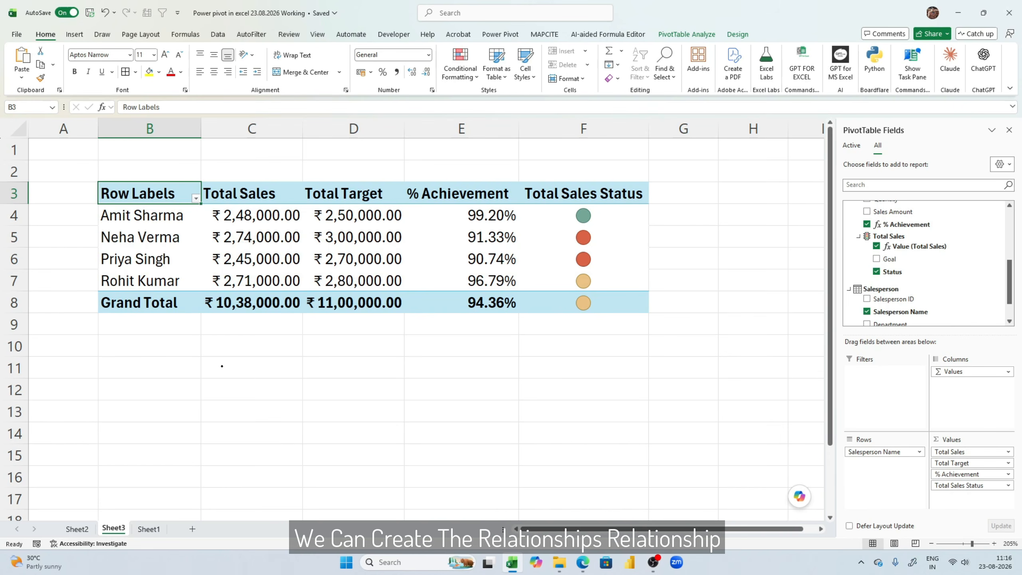
Handwrite the note "1) Relationship b/w Dataset" and the list number "2)" in black ink below the PivotTable.
mouse_move(216, 366)
mouse_down()
mouse_move(223, 392)
mouse_move(220, 378)
mouse_move(276, 354)
mouse_move(286, 370)
mouse_up()
drag(288, 340, 287, 344)
mouse_move(278, 355)
mouse_down()
mouse_move(297, 366)
mouse_move(355, 340)
mouse_move(373, 354)
mouse_move(446, 328)
mouse_move(484, 362)
mouse_move(519, 330)
mouse_move(555, 346)
mouse_up()
mouse_move(575, 310)
mouse_down()
mouse_move(563, 342)
mouse_move(589, 318)
mouse_up()
mouse_move(163, 380)
mouse_down()
mouse_move(178, 372)
mouse_move(179, 395)
mouse_up()
drag(176, 355, 178, 475)
drag(199, 440, 203, 459)
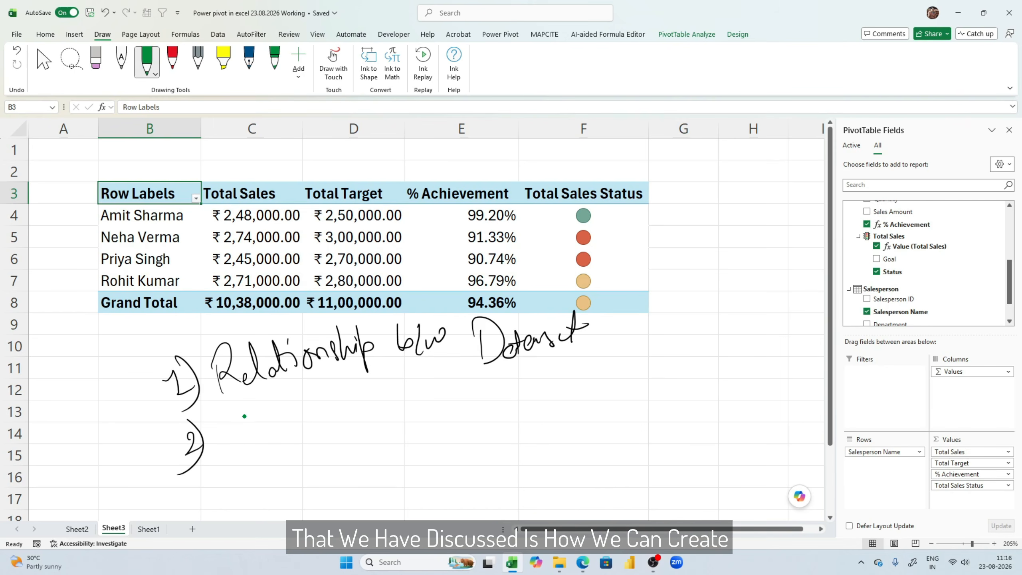
Handwrite "Create Measures" in green ink beside list number 2.
mouse_move(241, 422)
mouse_down()
mouse_move(235, 415)
mouse_move(360, 429)
mouse_up()
click(339, 422)
mouse_move(393, 385)
mouse_down()
mouse_move(402, 422)
mouse_move(444, 415)
mouse_up()
mouse_move(482, 396)
mouse_down()
mouse_move(467, 414)
mouse_move(489, 402)
mouse_up()
click(492, 392)
mouse_move(497, 397)
mouse_down()
mouse_move(503, 412)
mouse_move(517, 388)
mouse_move(549, 372)
mouse_move(572, 401)
mouse_up()
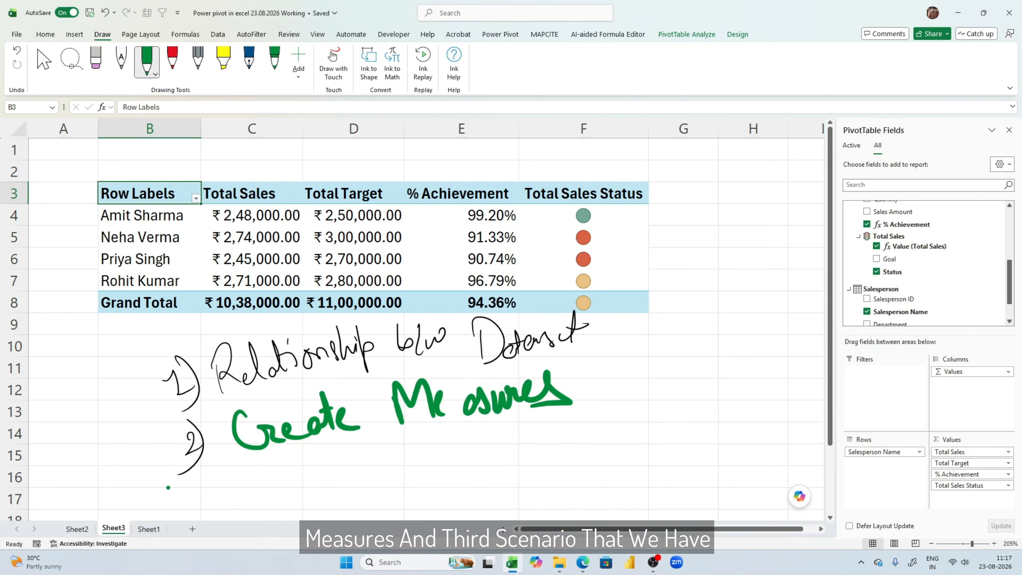
Handwrite "3) Create KPI's" in green ink as the third list item and underline it.
drag(177, 489, 185, 508)
drag(193, 462, 201, 519)
mouse_move(257, 471)
mouse_down()
mouse_move(250, 504)
mouse_move(297, 503)
mouse_move(316, 487)
mouse_up()
mouse_move(304, 499)
mouse_down()
mouse_move(326, 468)
mouse_move(332, 499)
mouse_up()
drag(326, 477, 366, 488)
drag(394, 441, 402, 493)
drag(422, 455, 422, 481)
mouse_move(433, 440)
mouse_down()
mouse_move(434, 486)
mouse_move(437, 467)
mouse_up()
mouse_move(460, 443)
mouse_down()
mouse_move(474, 439)
mouse_move(466, 481)
mouse_up()
drag(451, 478, 488, 470)
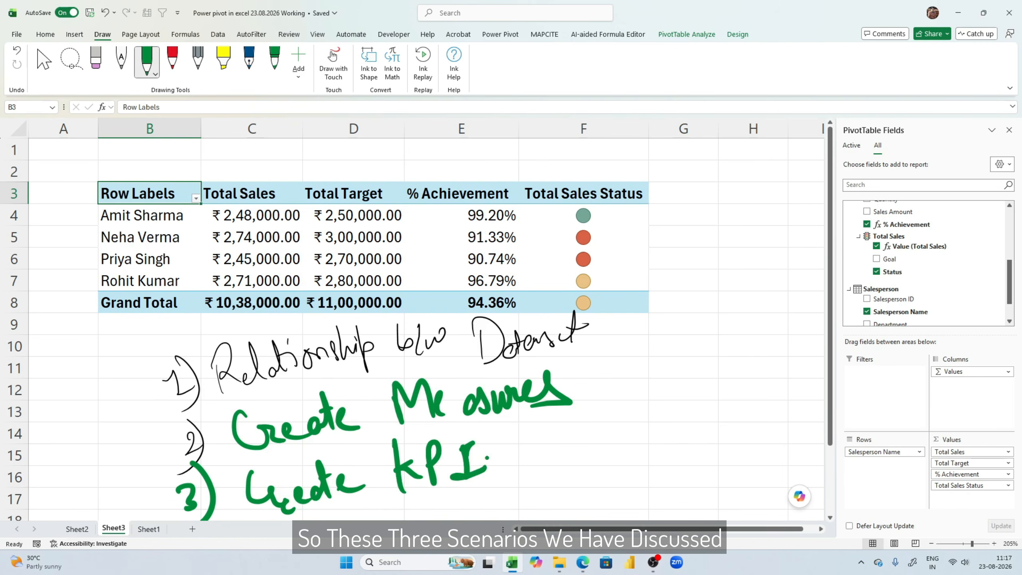
drag(498, 420, 501, 444)
drag(513, 450, 503, 463)
drag(353, 514, 534, 478)
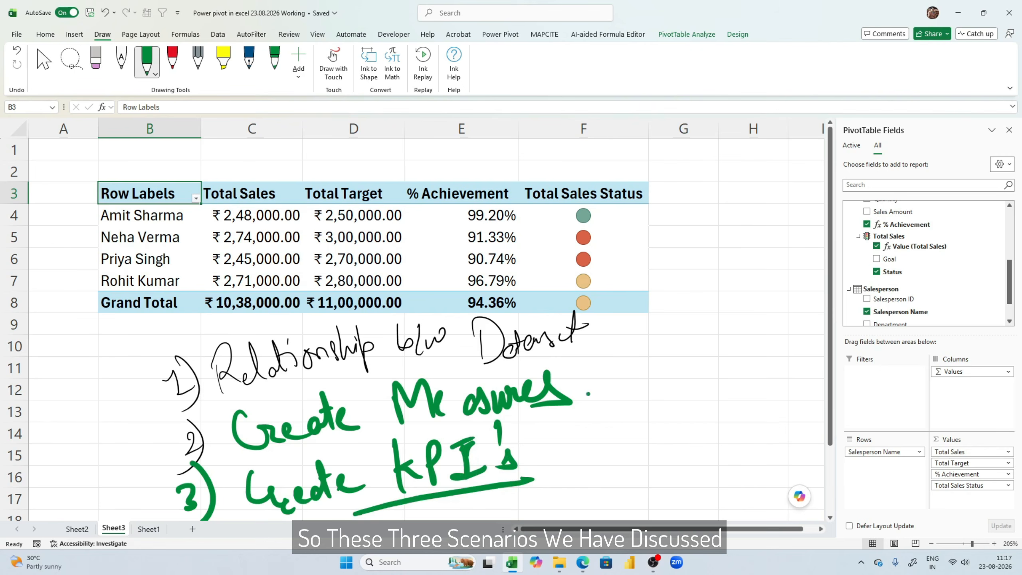
Draw a green bracket around the three notes with an arrow to the handwritten words "Power Pivot".
mouse_move(596, 307)
mouse_down()
mouse_move(628, 479)
mouse_move(589, 489)
mouse_up()
drag(643, 395, 664, 388)
drag(660, 380, 668, 398)
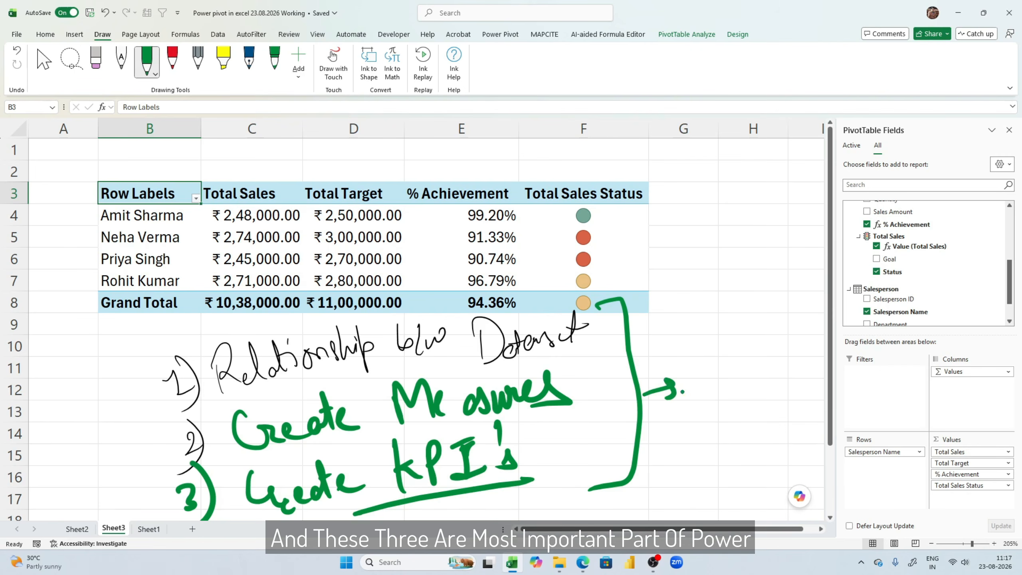
click(692, 394)
mouse_move(682, 341)
mouse_down()
mouse_move(692, 382)
mouse_move(704, 364)
mouse_move(768, 346)
mouse_move(770, 371)
mouse_up()
mouse_move(708, 372)
mouse_down()
mouse_move(720, 439)
mouse_move(732, 382)
mouse_up()
mouse_move(736, 402)
mouse_down()
mouse_move(742, 421)
mouse_move(780, 397)
mouse_move(790, 402)
mouse_up()
drag(760, 399, 806, 377)
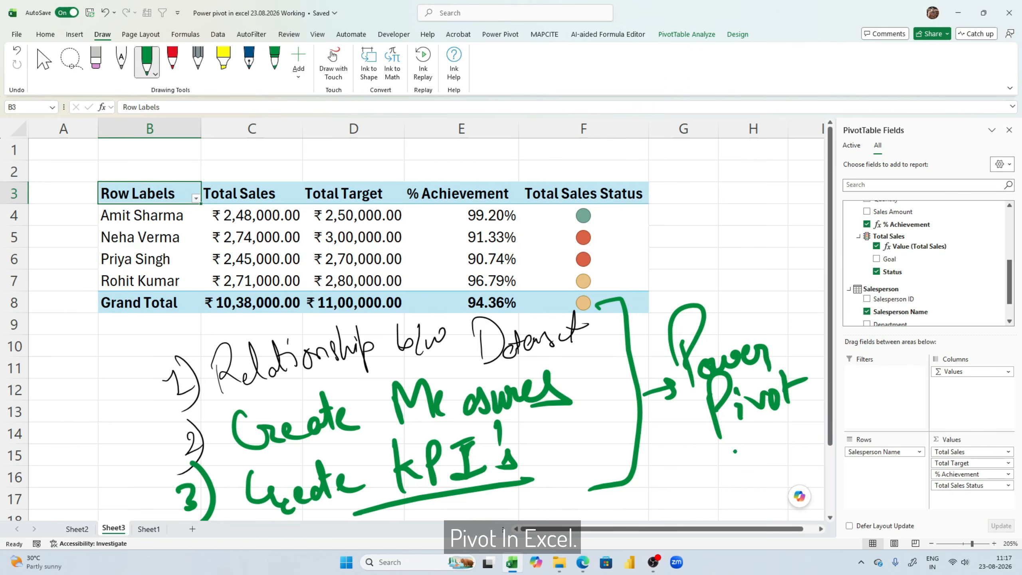
Handwrite "in Excel" in green ink below the words "Power Pivot".
drag(733, 448, 743, 467)
drag(746, 463, 771, 441)
click(769, 459)
mouse_move(700, 480)
mouse_down()
mouse_move(676, 490)
mouse_move(716, 507)
mouse_up()
mouse_move(716, 501)
mouse_down()
mouse_move(742, 483)
mouse_move(730, 487)
mouse_up()
drag(738, 501, 769, 449)
click(774, 487)
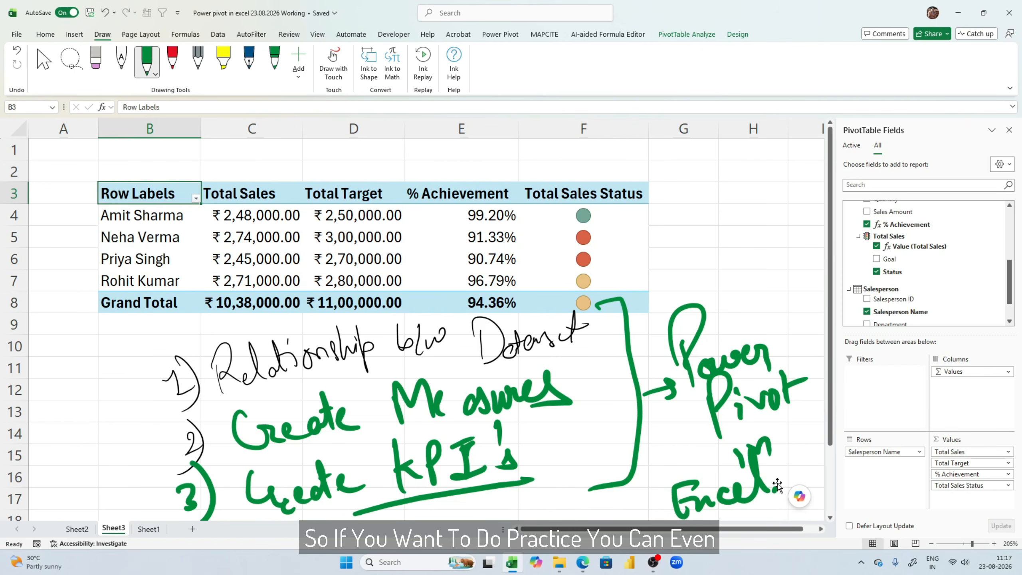